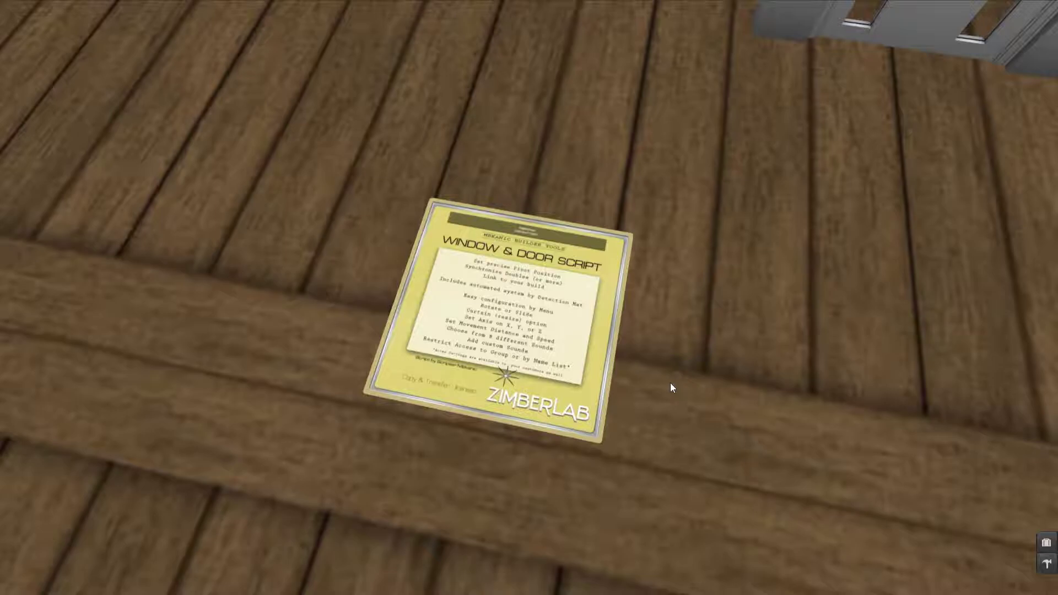
# - Get the WinDoor Script FULL VERSION - v3.02 folder from the product box, accept it and expand it in the recent inventory
pyautogui.click(522, 303)
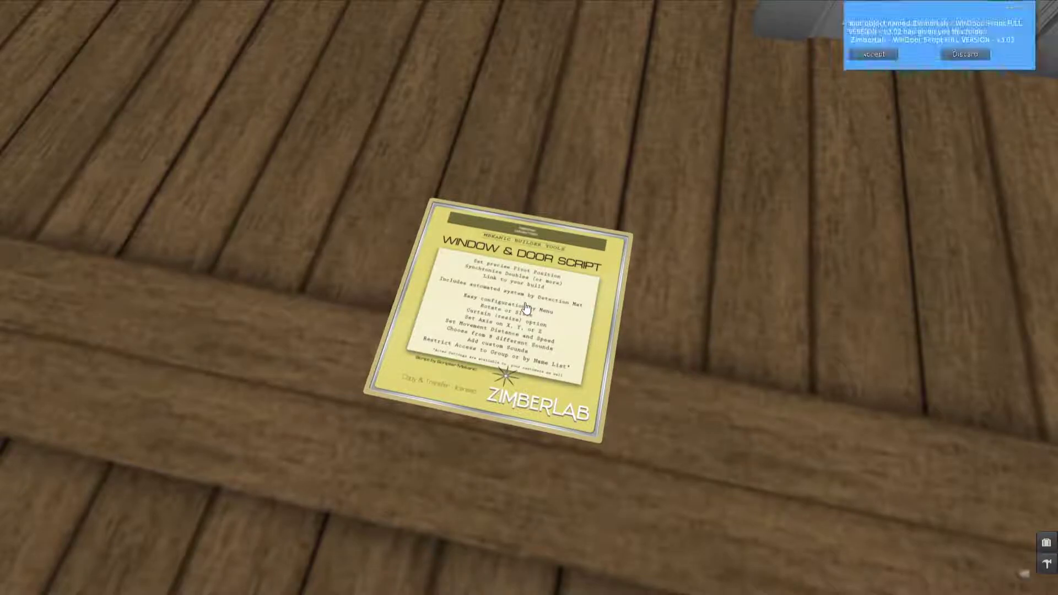
pyautogui.click(879, 53)
pyautogui.press('Escape')
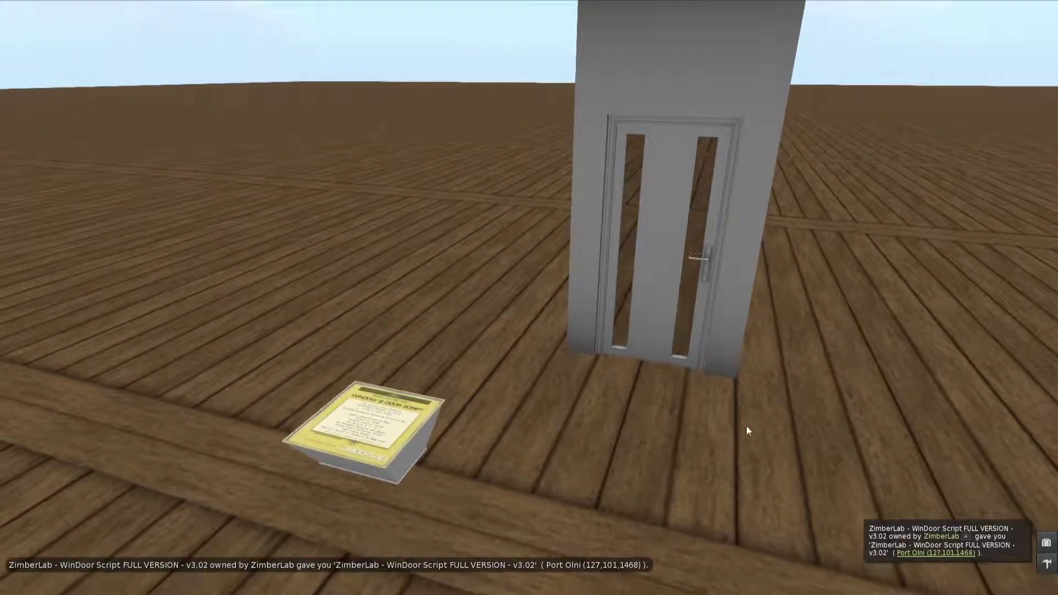
pyautogui.click(1046, 542)
pyautogui.click(900, 71)
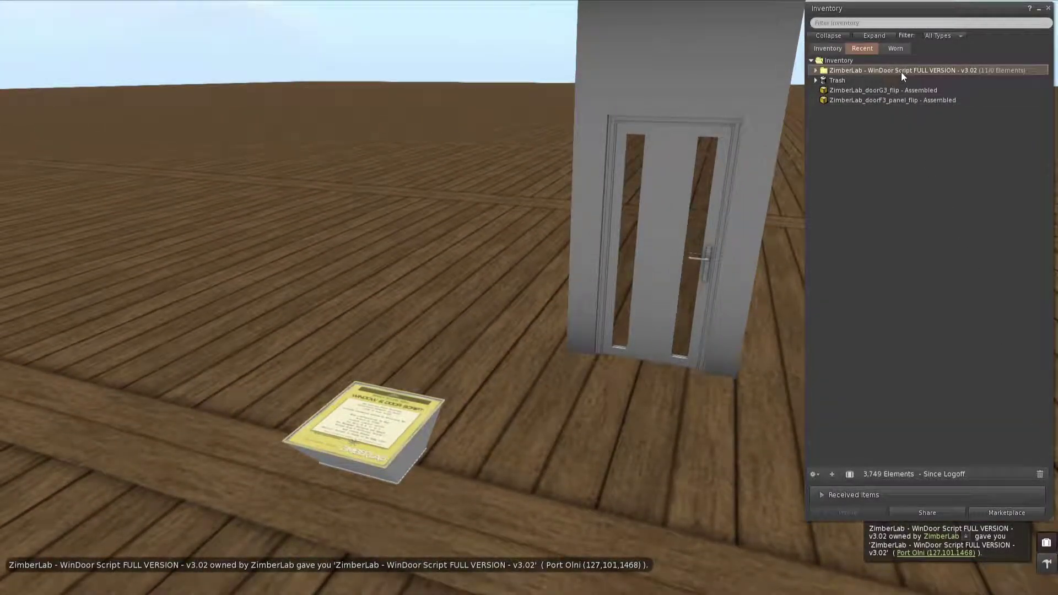
pyautogui.click(817, 70)
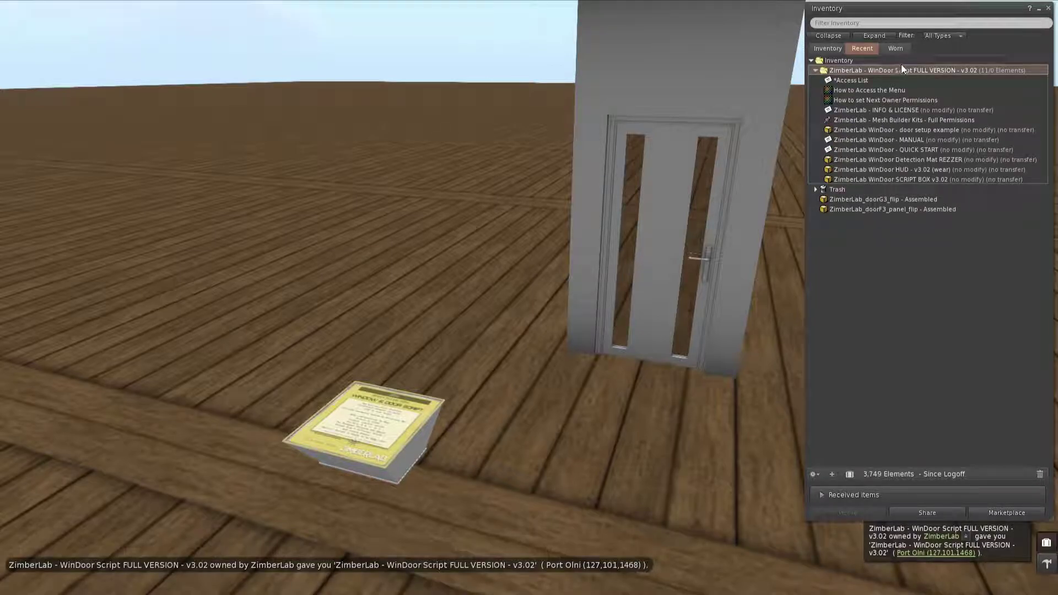
# - Rez the WinDoor SCRIPT BOX v3.02 beside the door and turn off next-owner Transfer on its WinDoor Script A - v3.02
pyautogui.click(920, 179)
pyautogui.moveTo(904, 179); pyautogui.dragTo(605, 489)
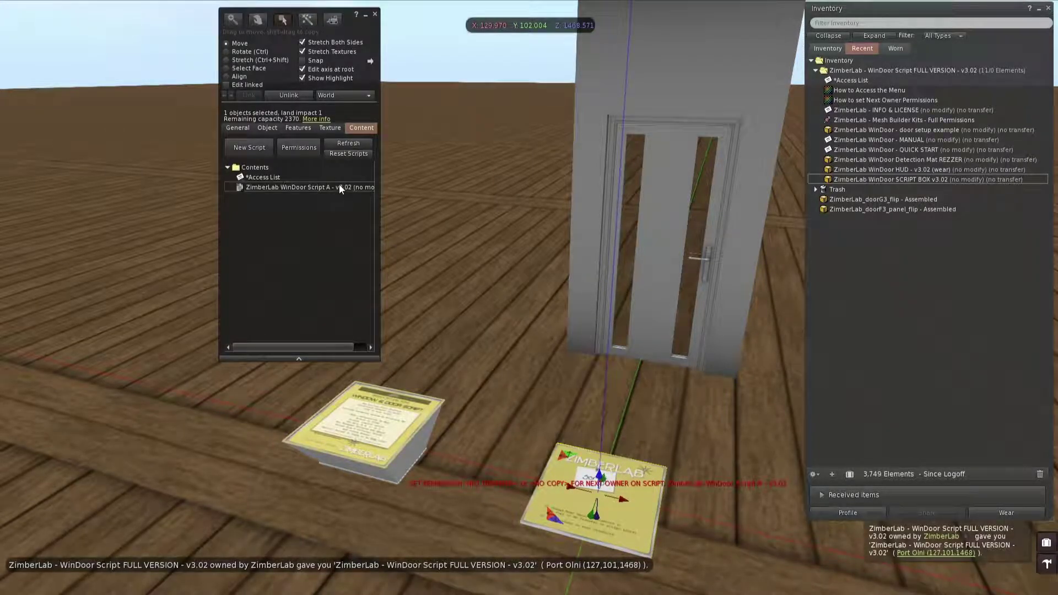
pyautogui.rightClick(339, 186)
pyautogui.click(362, 200)
pyautogui.click(481, 342)
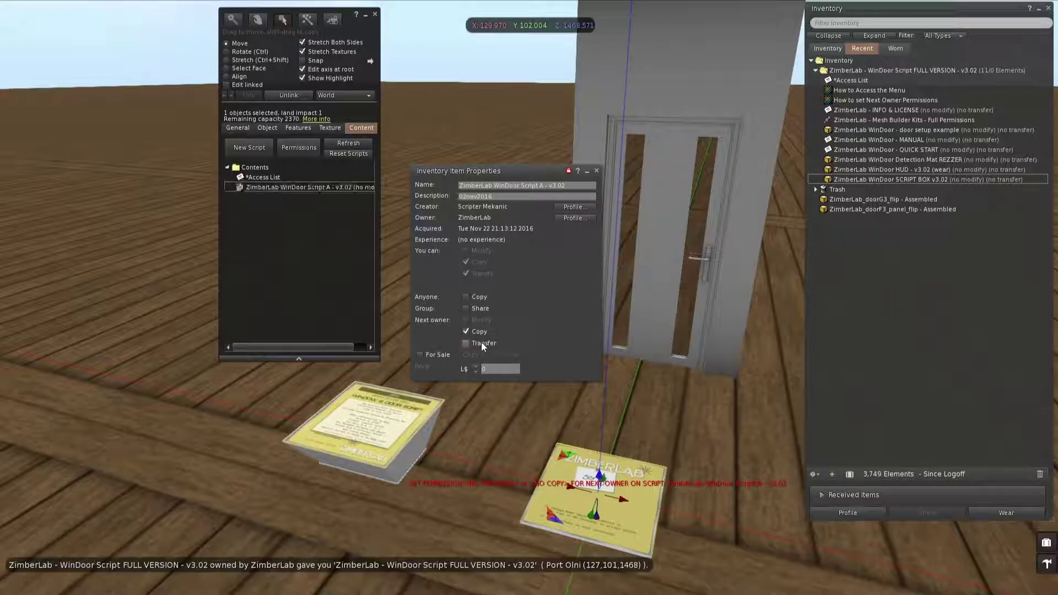
pyautogui.click(596, 170)
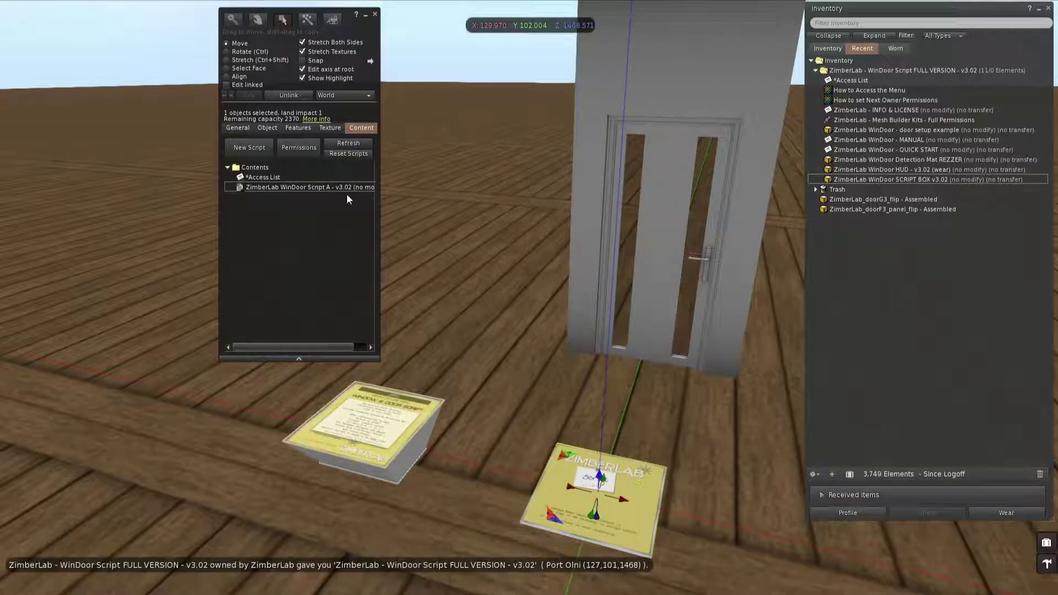
# - Copy WinDoor Script A - v3.02 from the script box into the WinDoor Script inventory folder
pyautogui.click(606, 490)
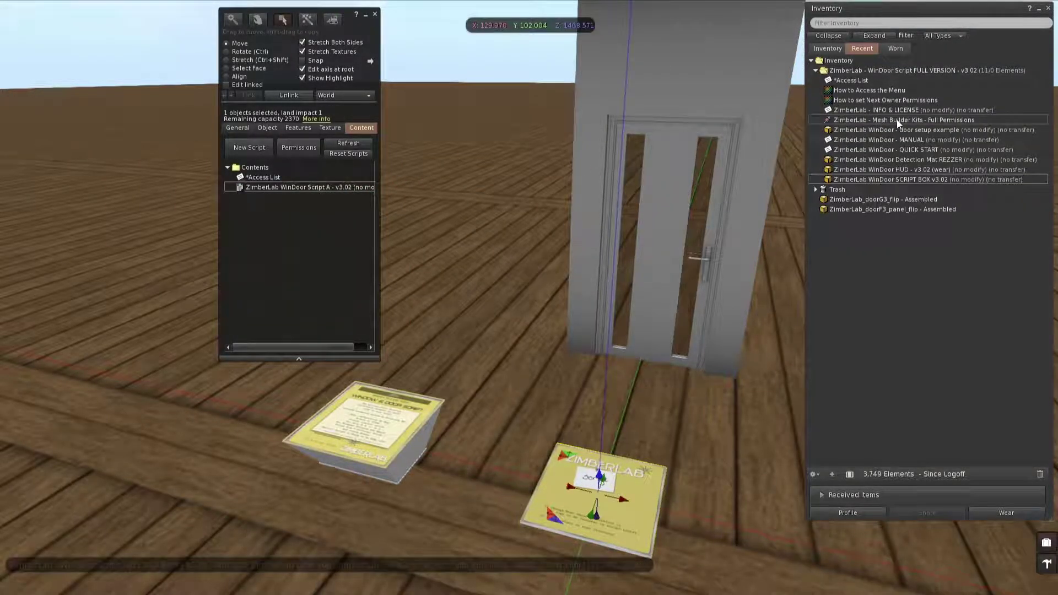
pyautogui.rightClick(632, 492)
pyautogui.click(647, 520)
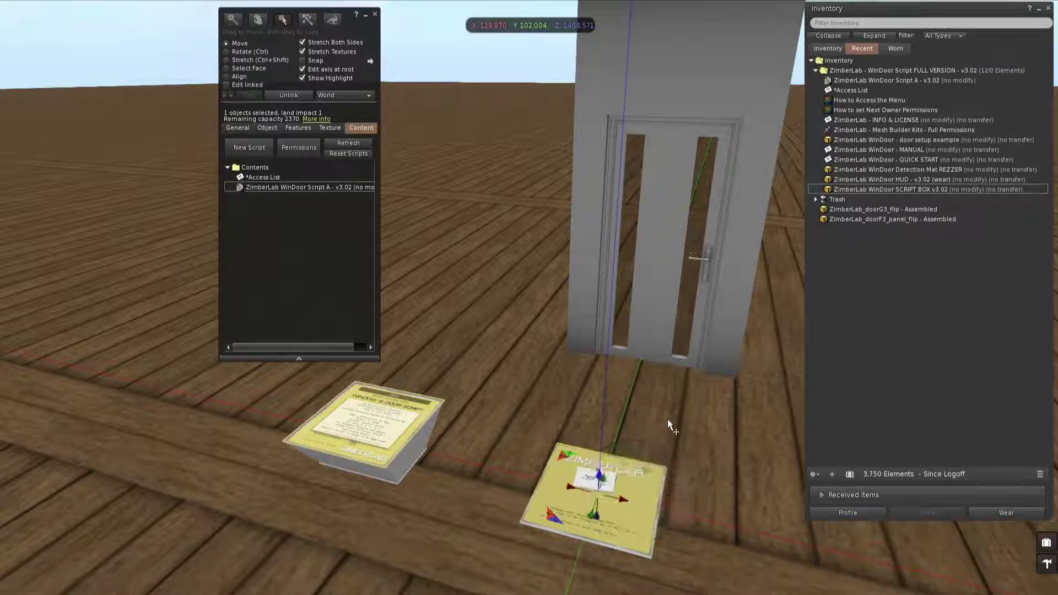
pyautogui.press('Escape')
# - Add WinDoor Script A - v3.02 and the *Access List notecard to the door panel's contents, and close the editing and inventory windows
pyautogui.keyDown('alt'); pyautogui.moveTo(655, 248); pyautogui.dragTo(611, 204); pyautogui.keyUp('alt')
pyautogui.hotkey('ctrl', '3')
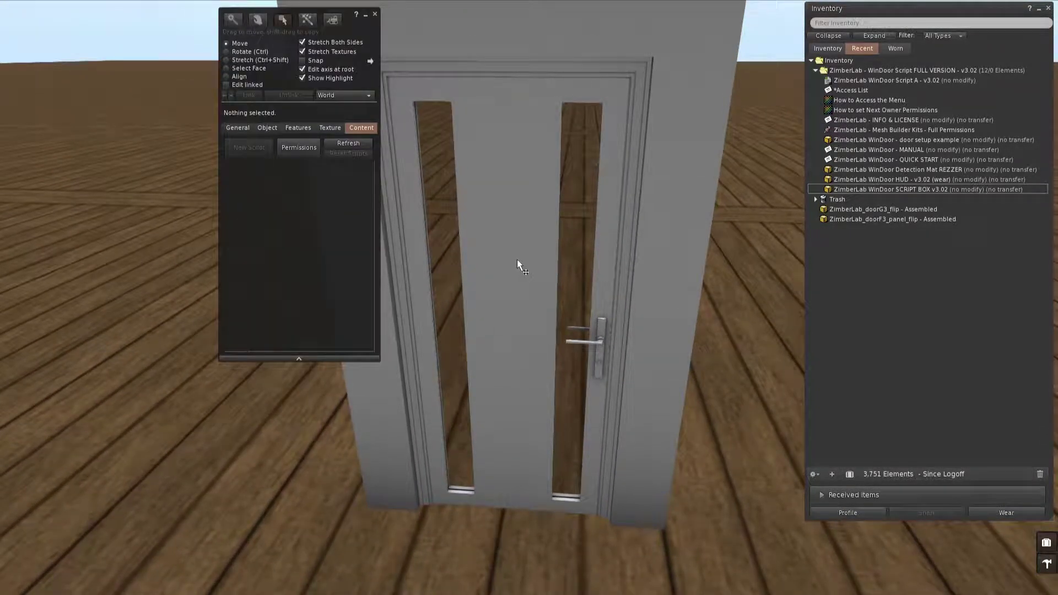
pyautogui.click(516, 259)
pyautogui.moveTo(364, 116); pyautogui.dragTo(773, 131)
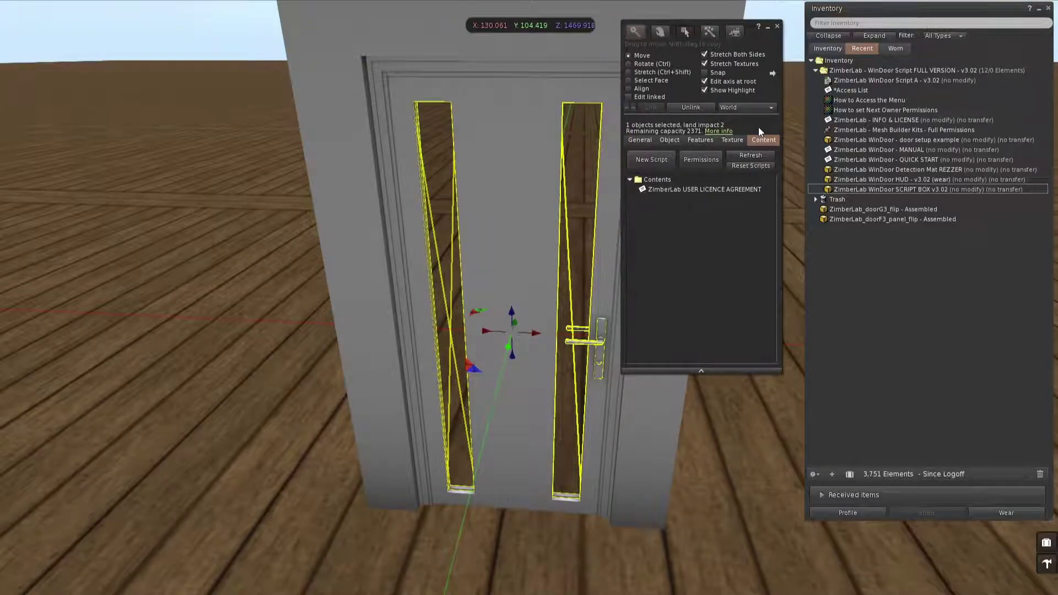
pyautogui.click(888, 82)
pyautogui.keyDown('ctrl'); pyautogui.click(876, 88); pyautogui.keyUp('ctrl')
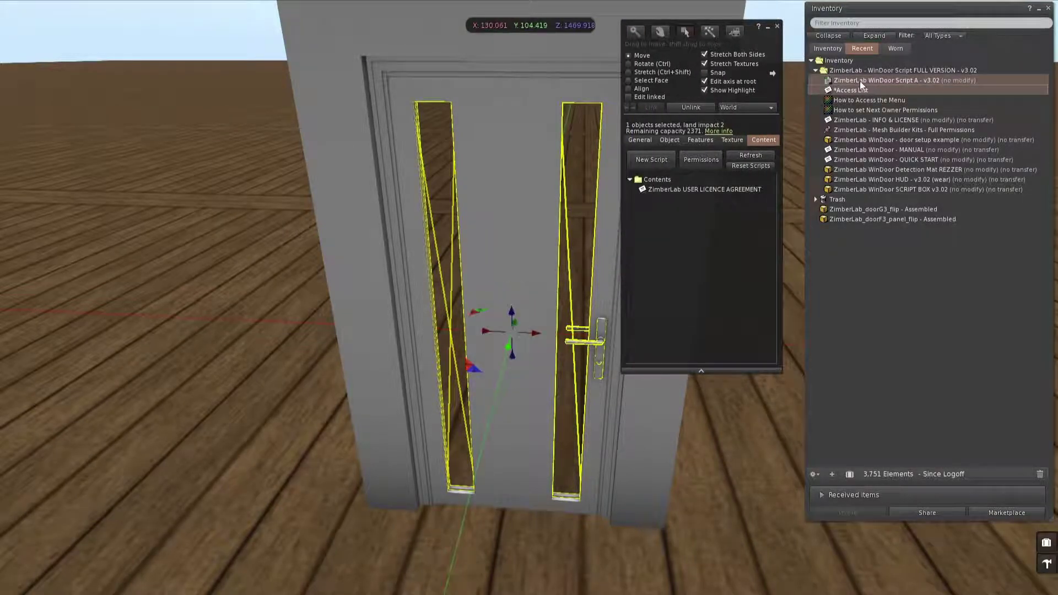
pyautogui.moveTo(861, 83); pyautogui.dragTo(714, 189)
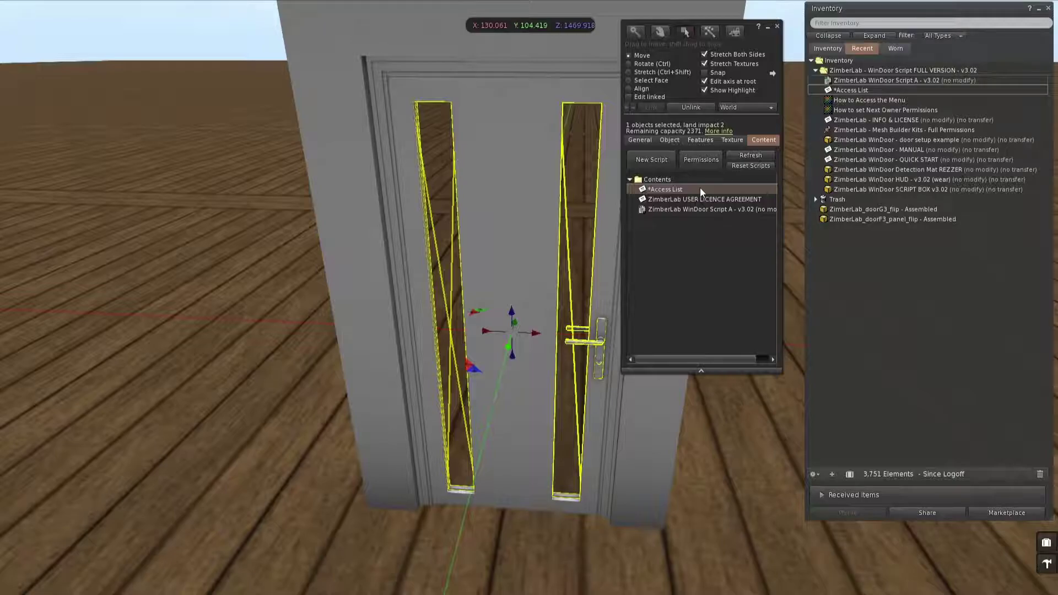
pyautogui.click(777, 26)
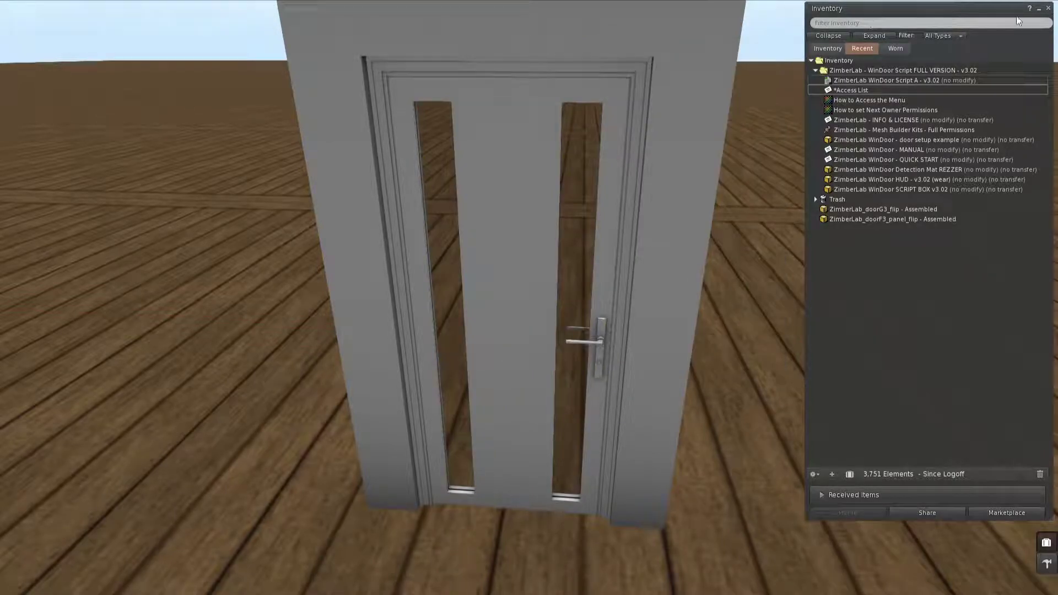
pyautogui.click(1048, 9)
pyautogui.press('Escape')
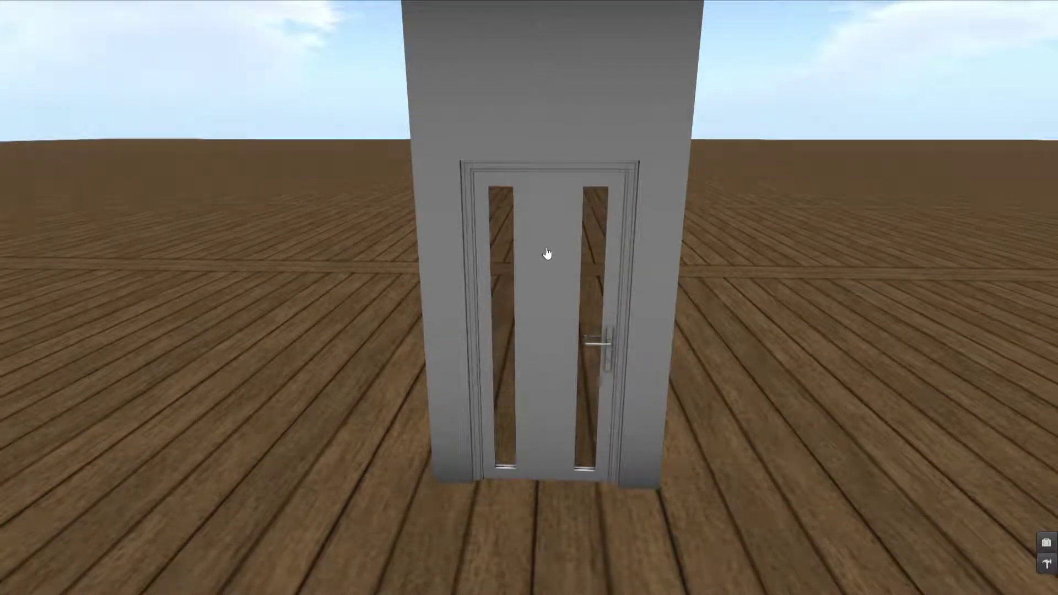
# - Check the Access options in the door's end-user menu, set Auto to ON and finish the configuration
pyautogui.click(534, 403)
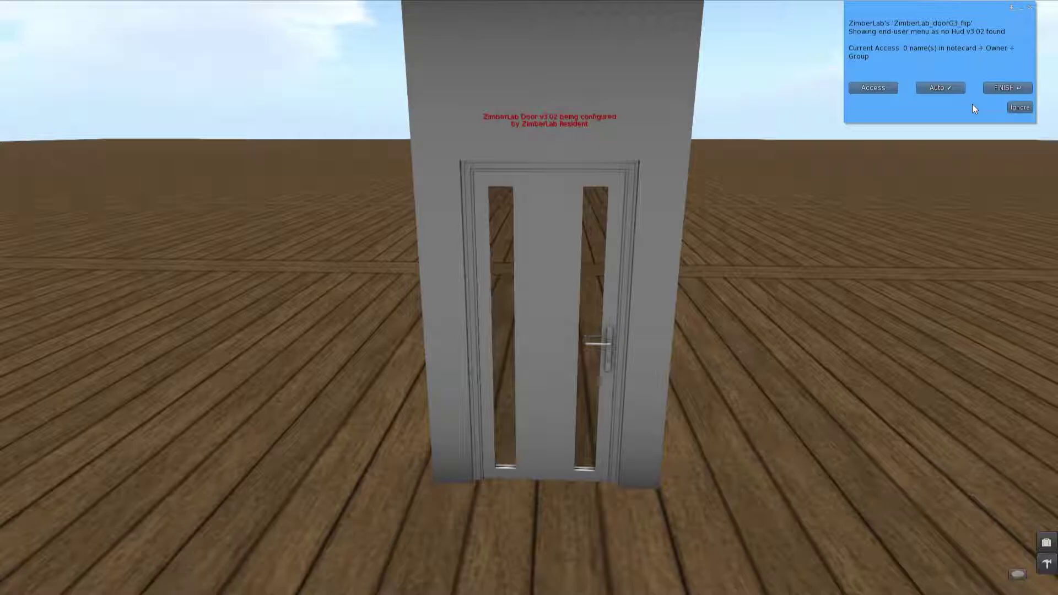
pyautogui.click(871, 89)
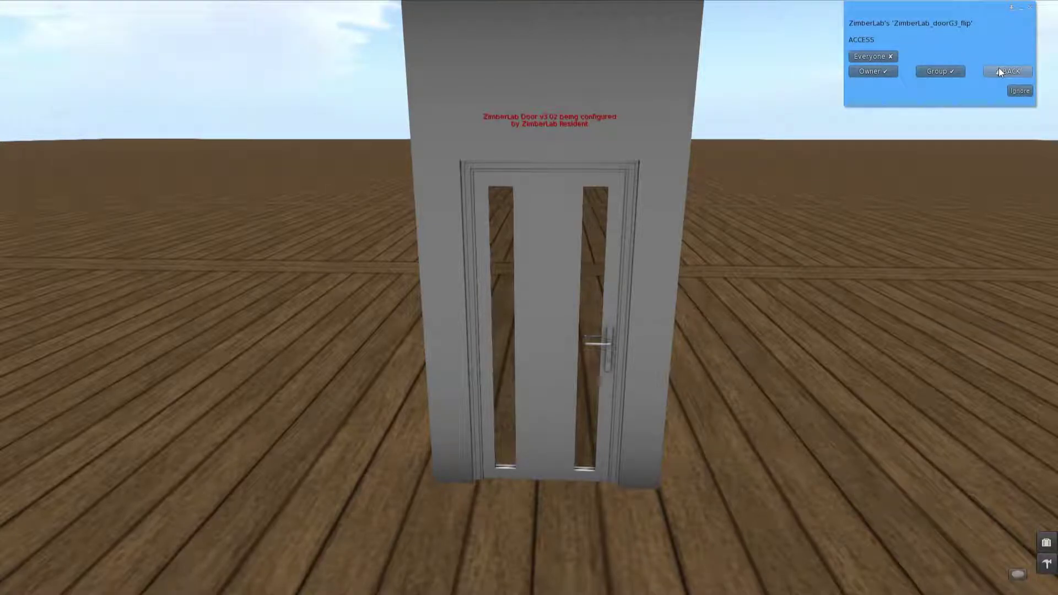
pyautogui.click(998, 68)
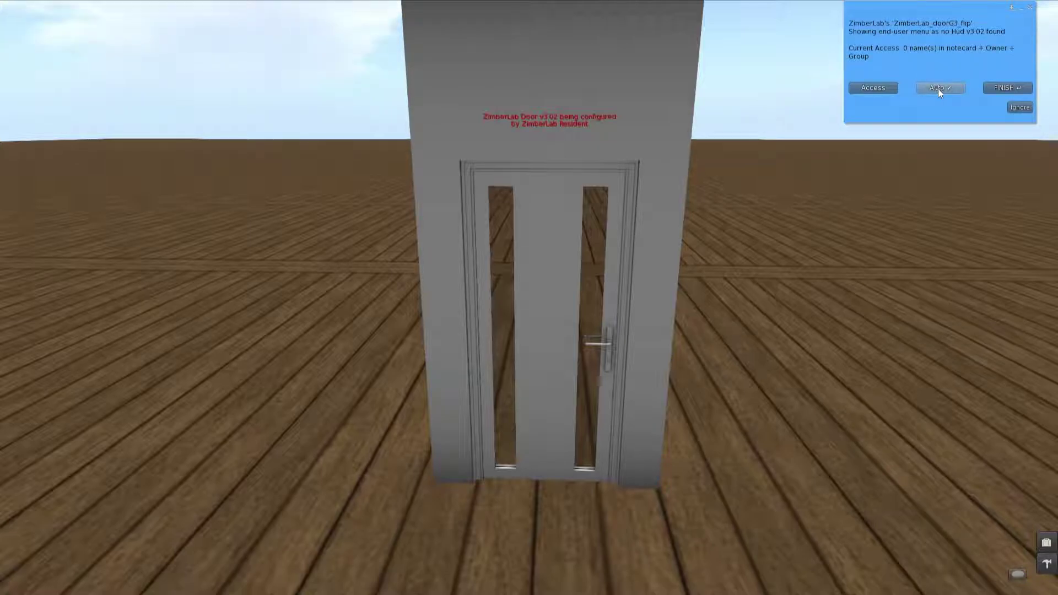
pyautogui.click(938, 88)
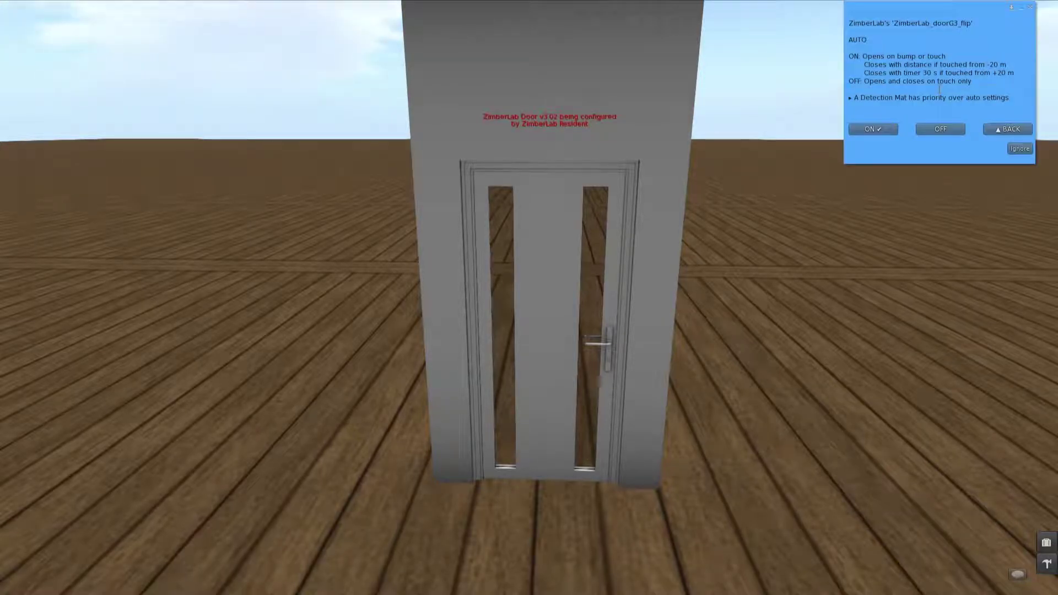
pyautogui.click(875, 129)
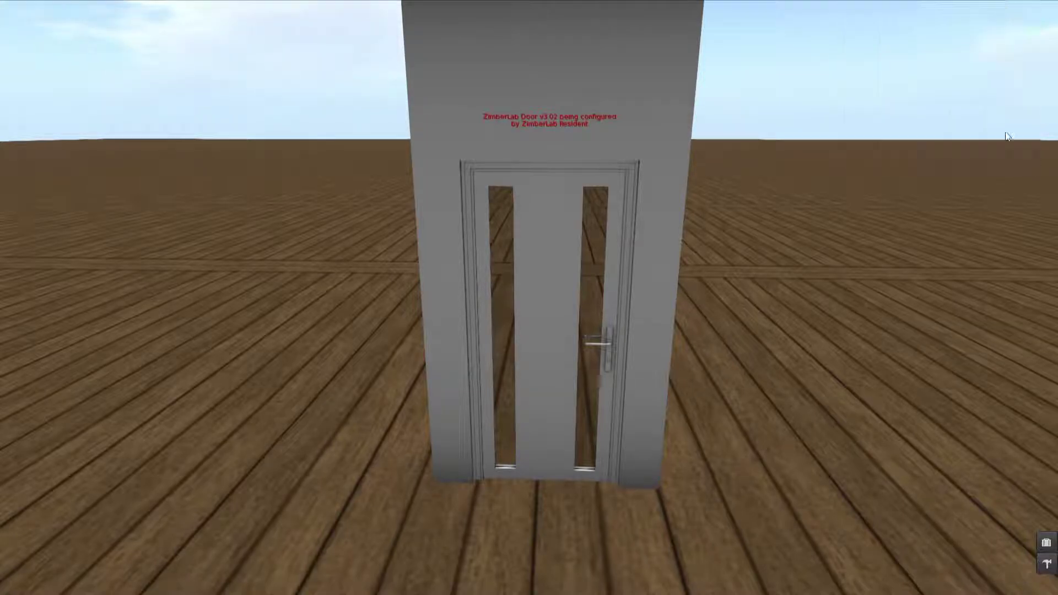
pyautogui.click(1003, 87)
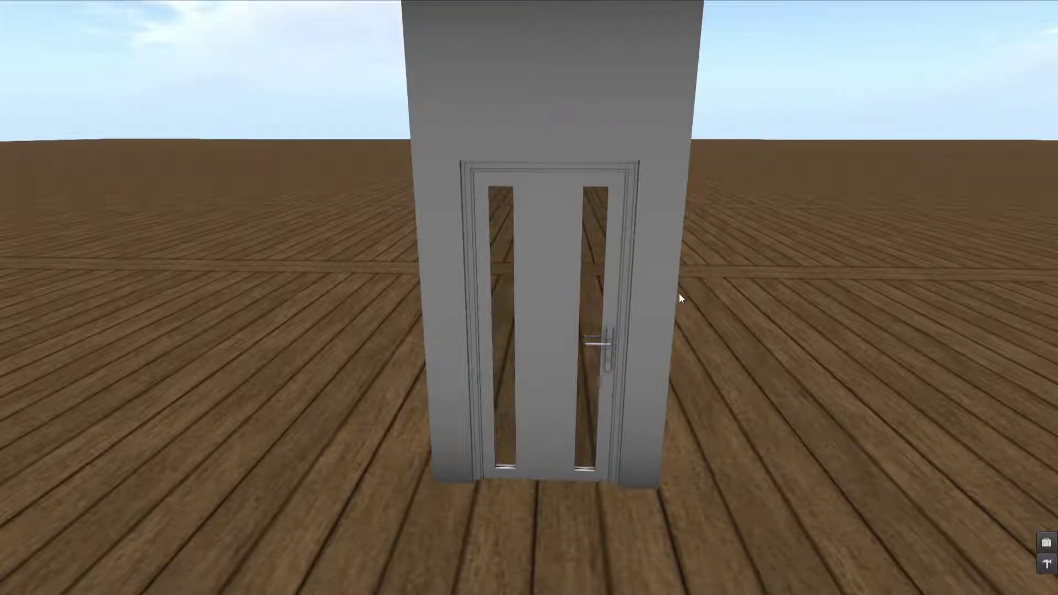
# - Wear the WinDoor HUD - v3.02 from the inventory and close the inventory
pyautogui.click(1046, 543)
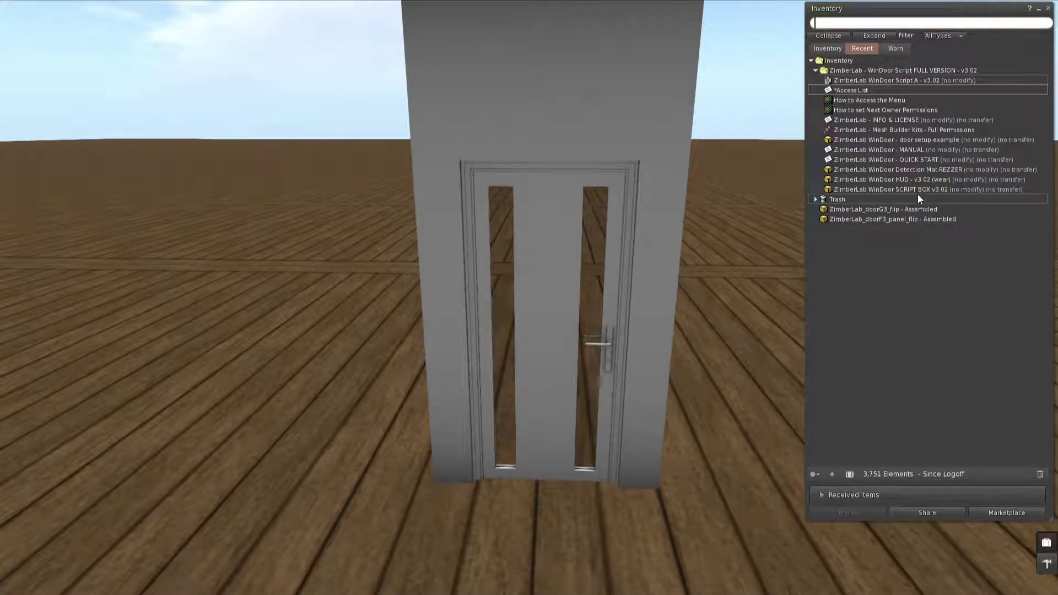
pyautogui.doubleClick(911, 179)
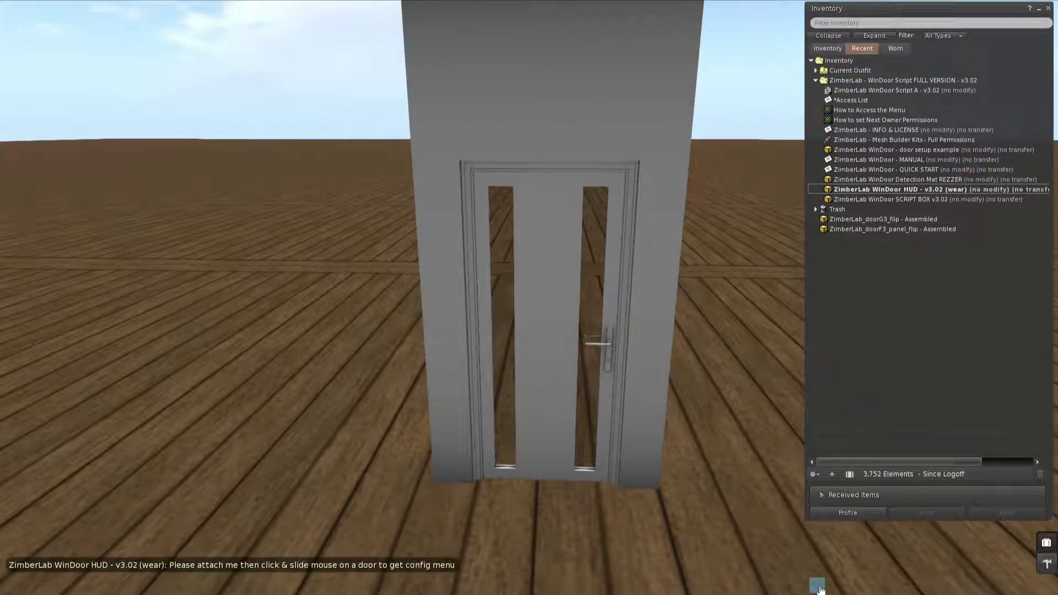
pyautogui.click(1048, 9)
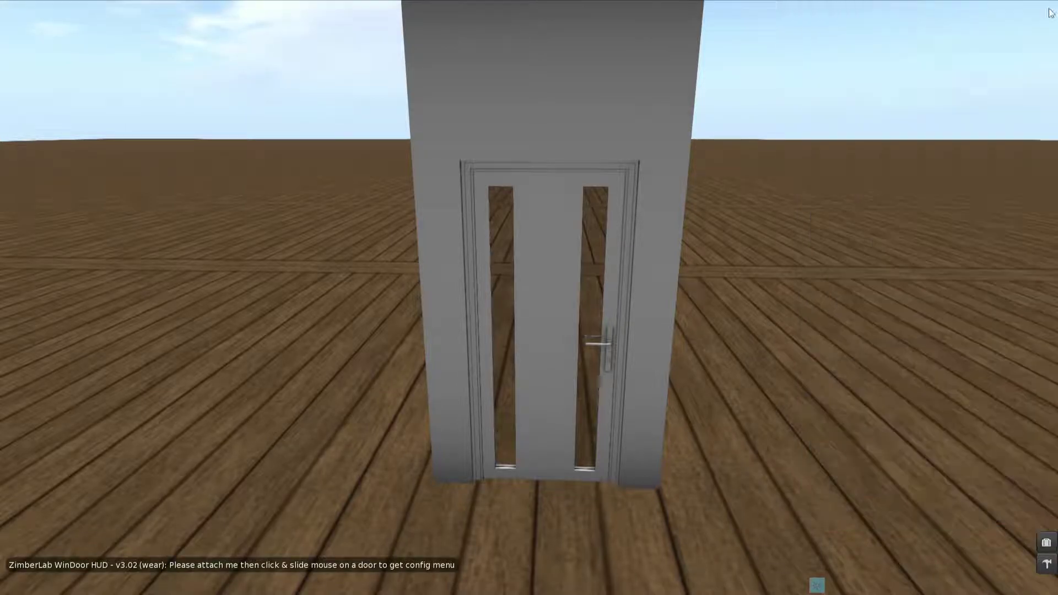
# - In the door's HUD Movement settings, try the opening directions, choose the inward swing on the left-hand hinges and test the move
pyautogui.moveTo(552, 398); pyautogui.dragTo(552, 399)
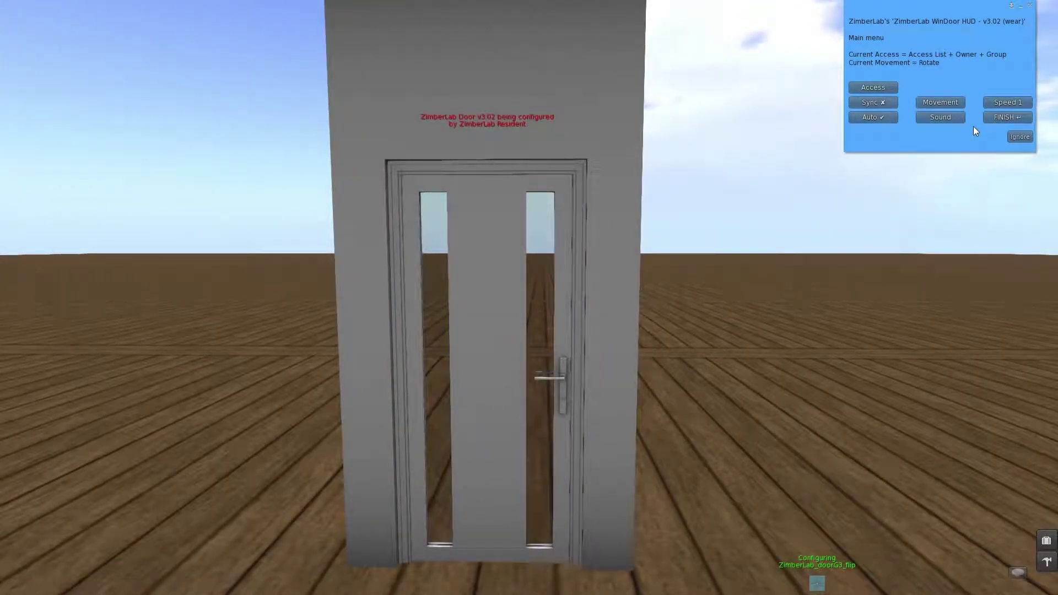
pyautogui.click(942, 103)
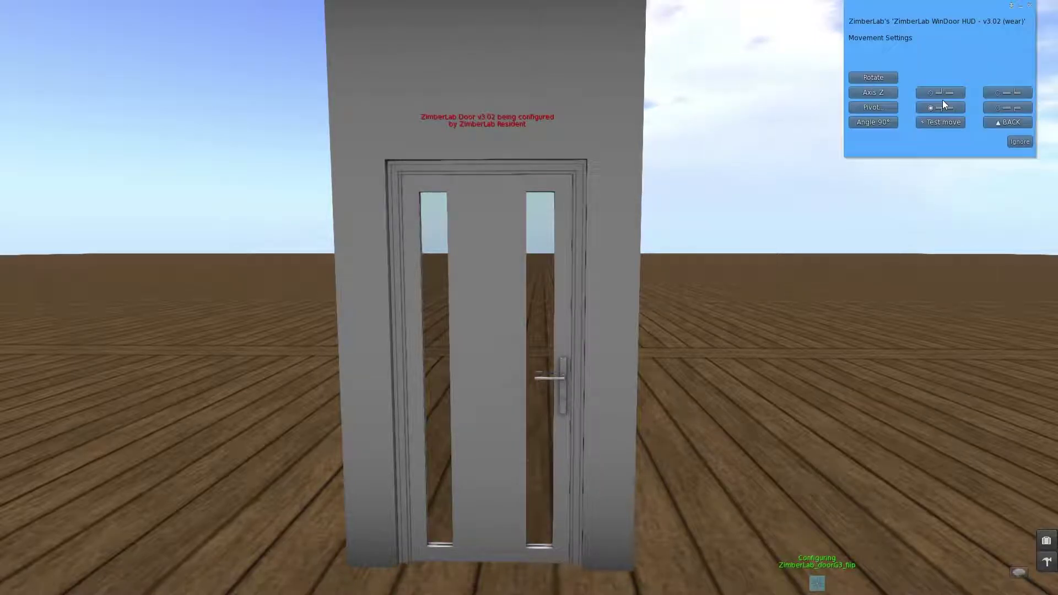
pyautogui.click(934, 124)
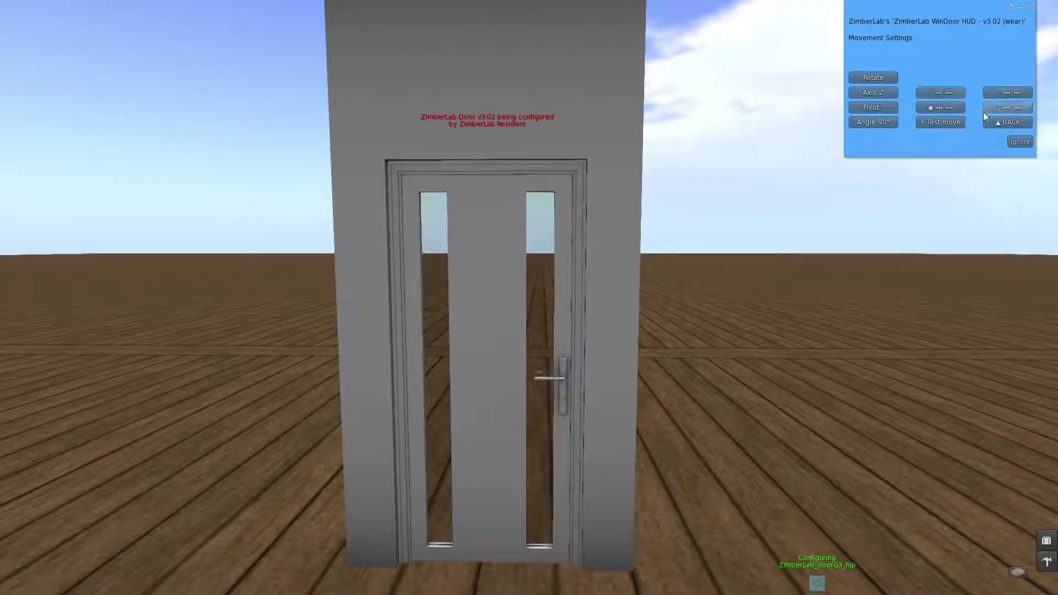
pyautogui.click(1005, 108)
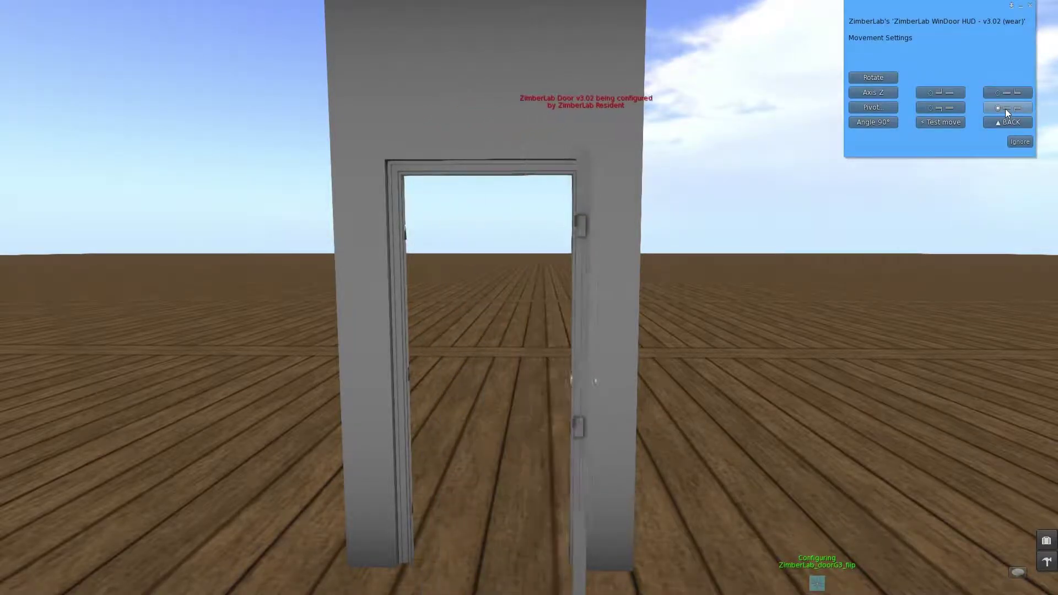
pyautogui.click(940, 93)
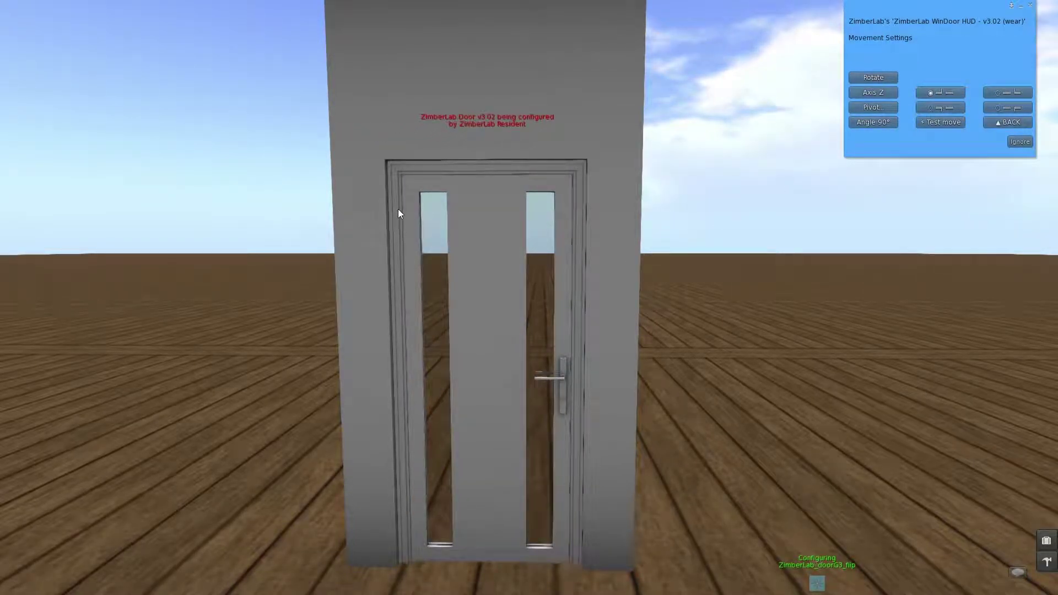
pyautogui.click(941, 123)
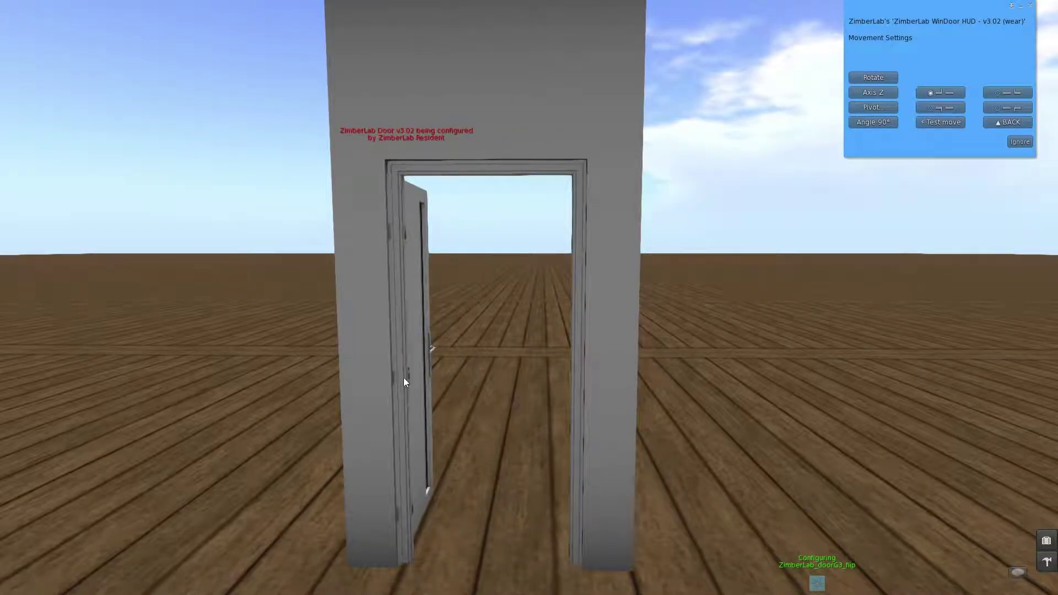
# - Open the Pivot settings and apply the Edge, Middle and Central pivots in turn to the wooden demonstration block
pyautogui.click(874, 108)
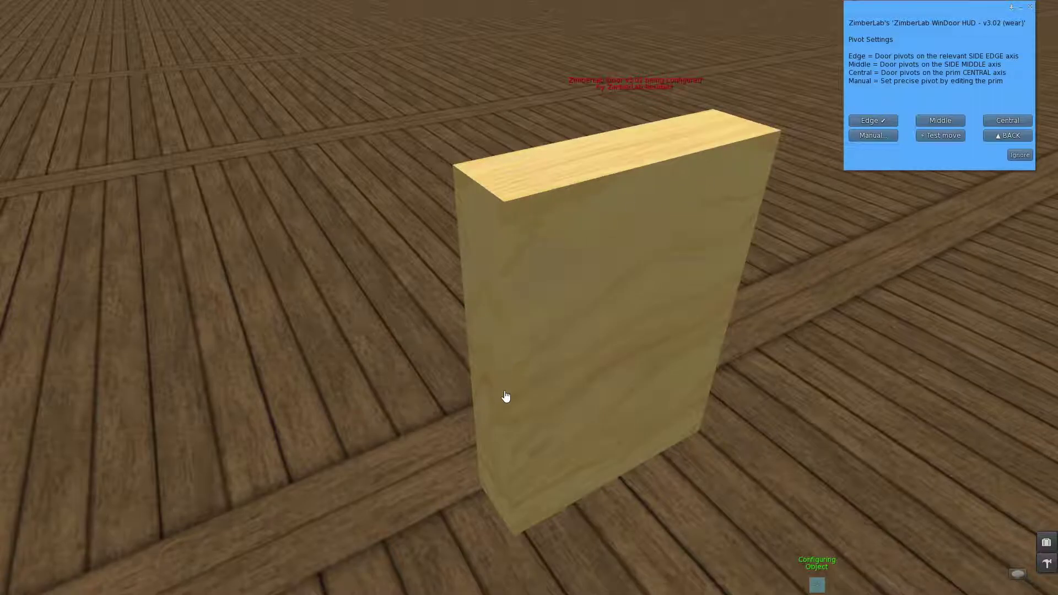
pyautogui.click(874, 120)
pyautogui.click(930, 119)
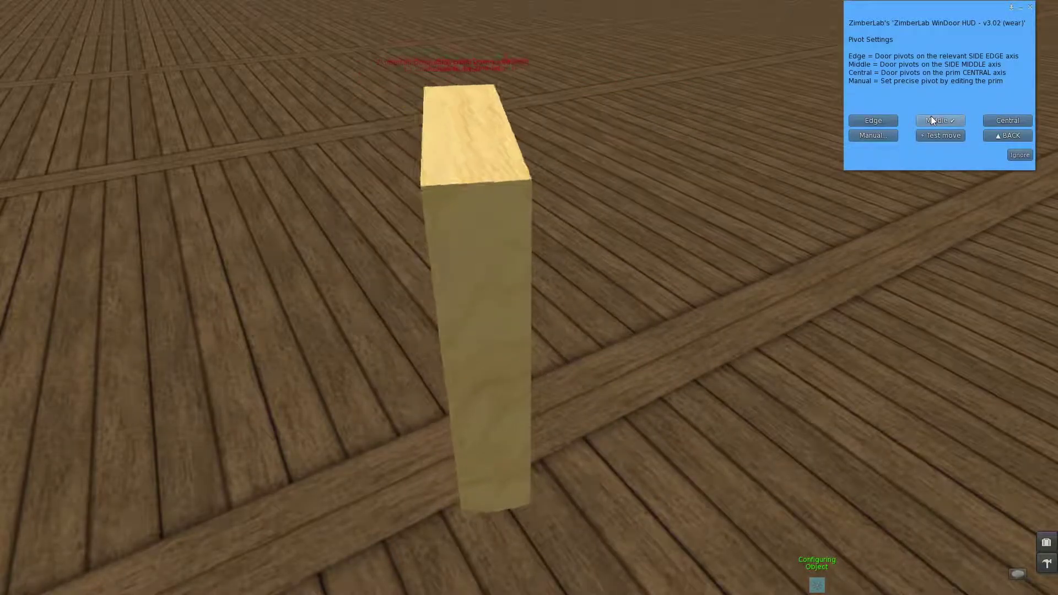
pyautogui.click(1014, 121)
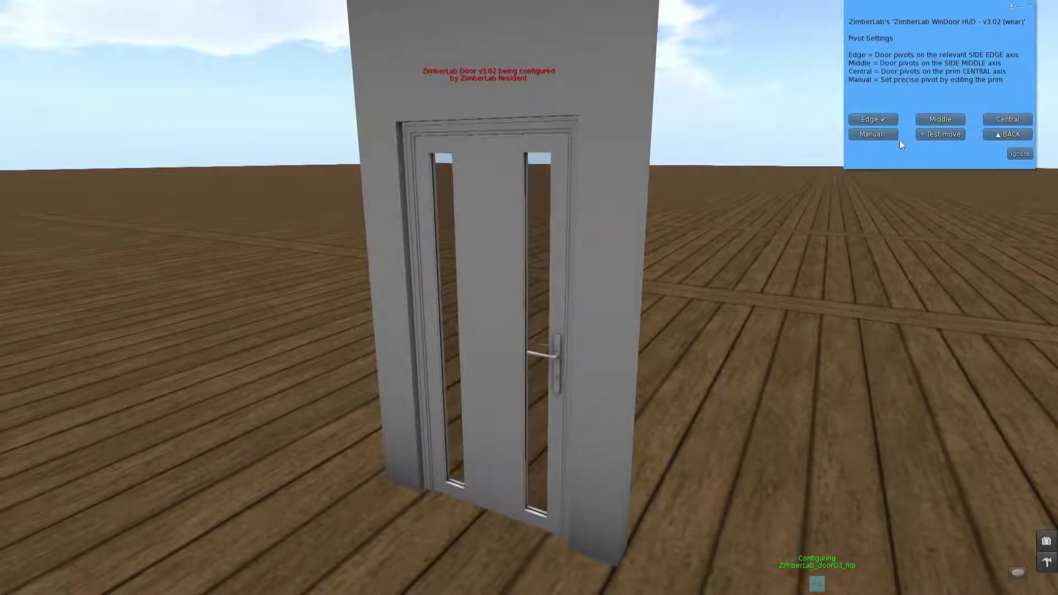
# - Start the manual pivot setup for the door and examine the gap between the opened leaf's hinge and the frame's hinge
pyautogui.click(870, 134)
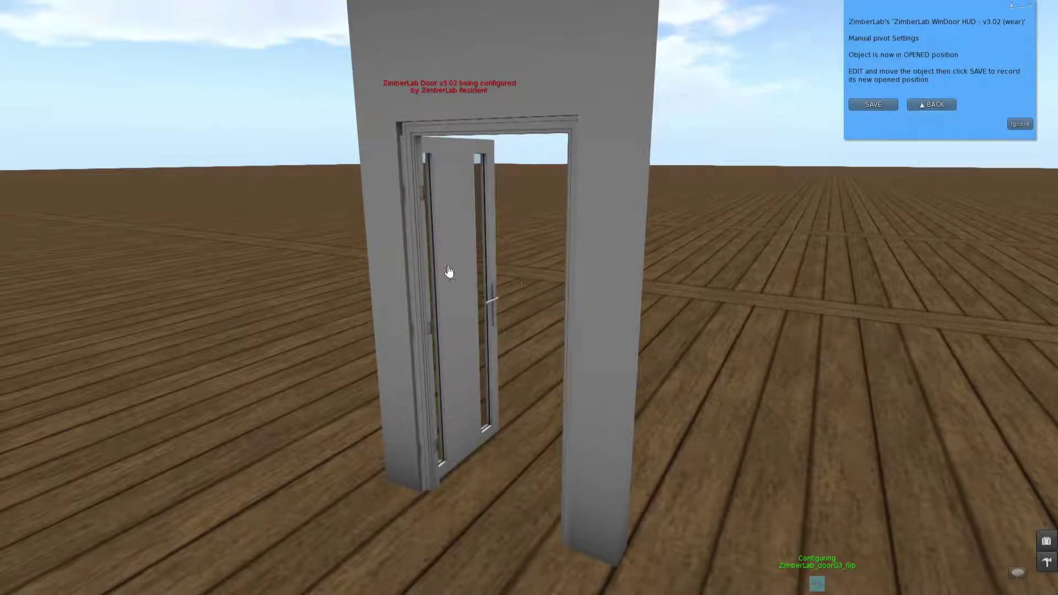
pyautogui.keyDown('alt'); pyautogui.moveTo(420, 209); pyautogui.dragTo(420, 155); pyautogui.keyUp('alt')
pyautogui.keyDown('alt'); pyautogui.moveTo(530, 268); pyautogui.dragTo(542, 219); pyautogui.keyUp('alt')
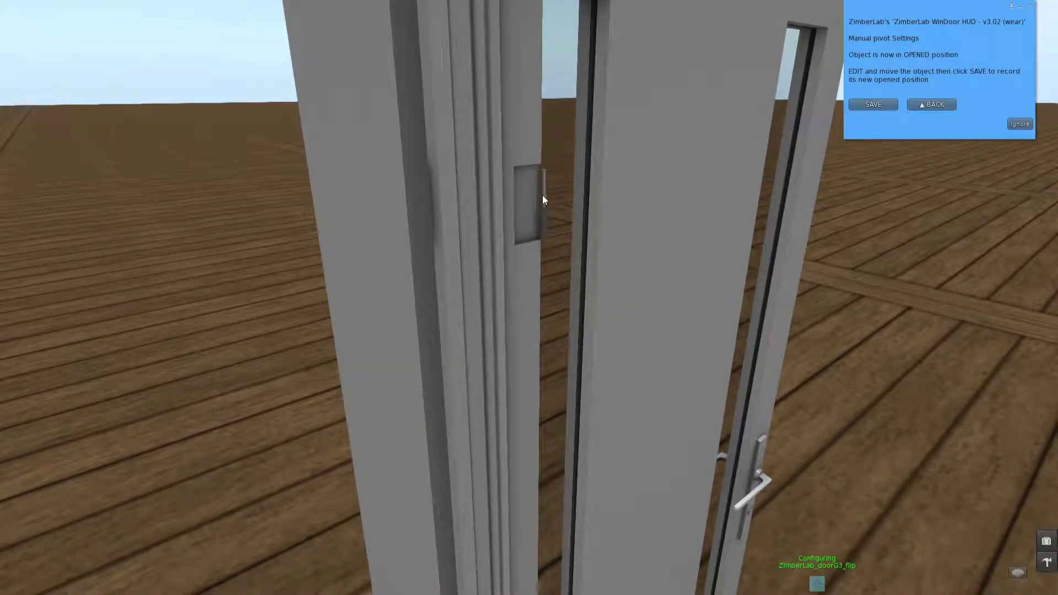
pyautogui.press('Escape')
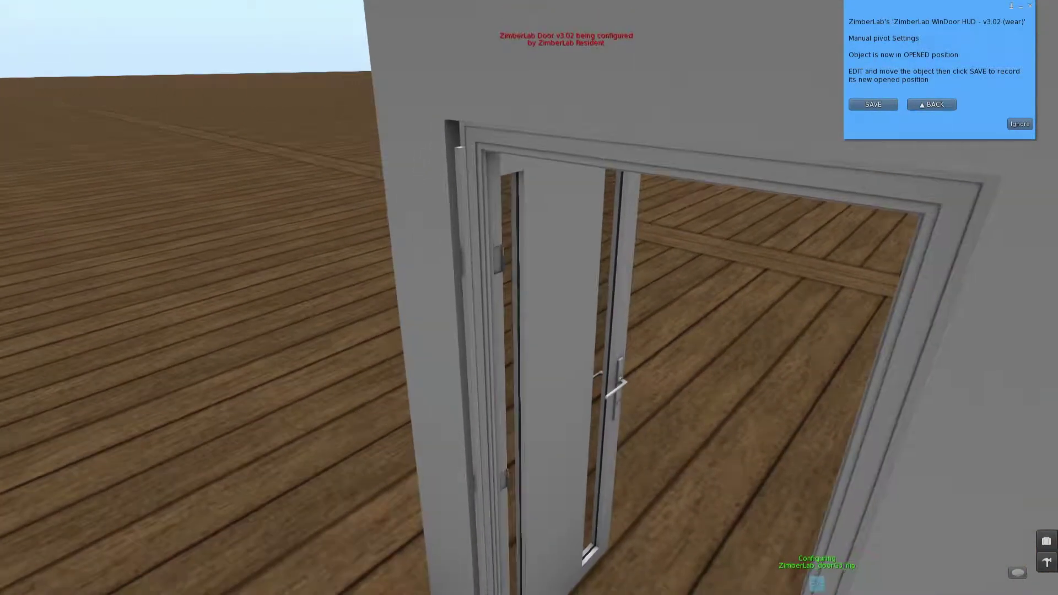
# - Create a wooden box by the opened door, shrink it to about 0.13 m per side and place it just below the upper hinge
pyautogui.rightClick(555, 347)
pyautogui.click(578, 371)
pyautogui.moveTo(567, 432); pyautogui.dragTo(605, 436)
pyautogui.hotkey('ctrl', '4')
pyautogui.click(552, 308)
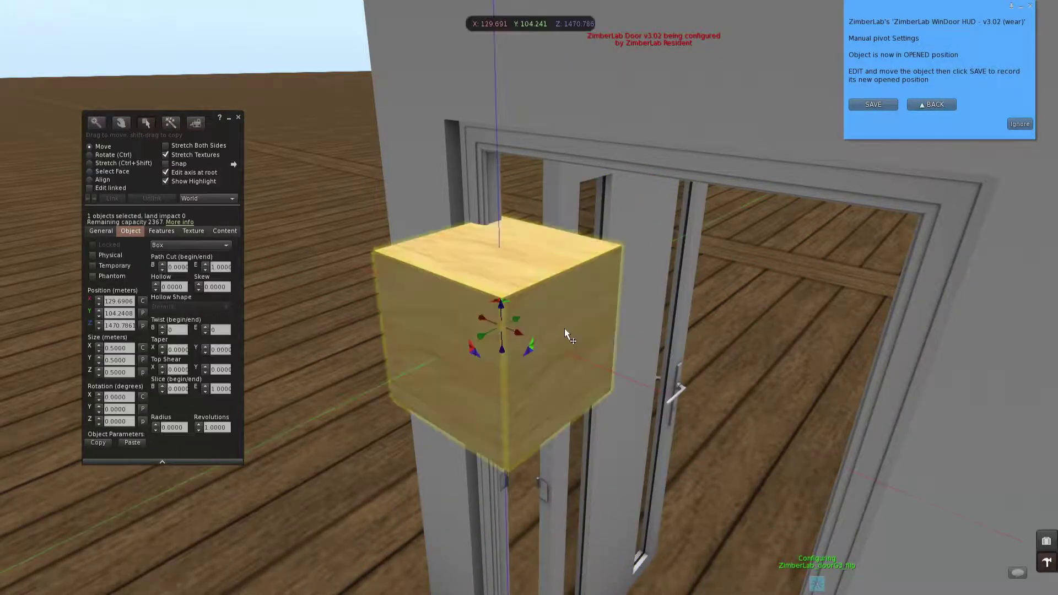
pyautogui.keyDown('ctrl'); pyautogui.keyDown('shift'); pyautogui.moveTo(382, 254); pyautogui.dragTo(567, 349); pyautogui.keyUp('shift'); pyautogui.keyUp('ctrl')
pyautogui.moveTo(602, 381); pyautogui.dragTo(551, 358)
pyautogui.keyDown('alt'); pyautogui.moveTo(550, 353); pyautogui.dragTo(537, 298); pyautogui.keyUp('alt')
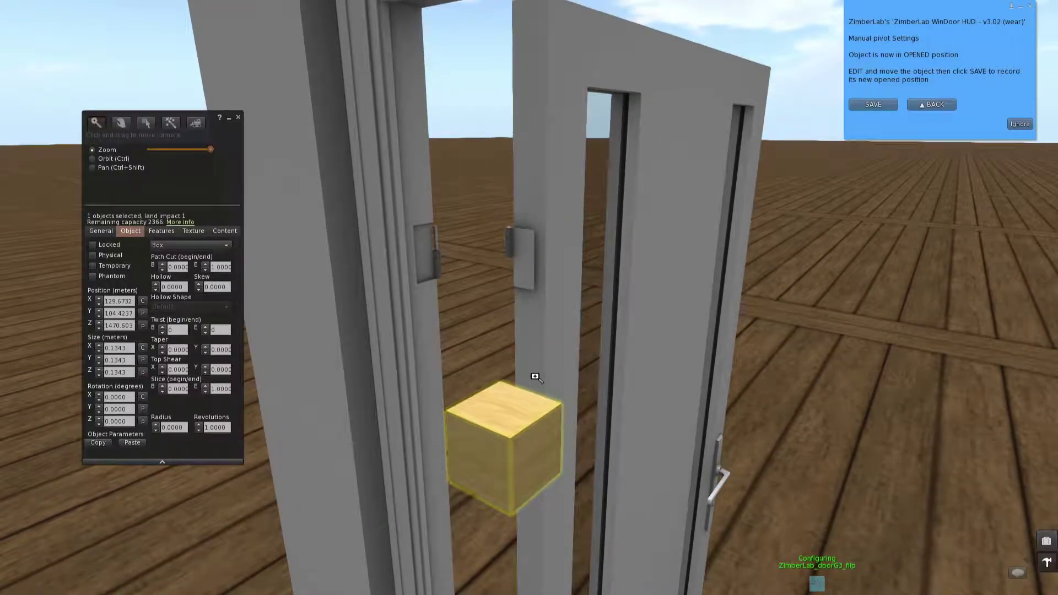
pyautogui.moveTo(508, 429); pyautogui.dragTo(505, 324)
# - Link the opened door leaf to the small box with the box as the last selected object
pyautogui.click(652, 278)
pyautogui.keyDown('shift'); pyautogui.click(542, 323); pyautogui.keyUp('shift')
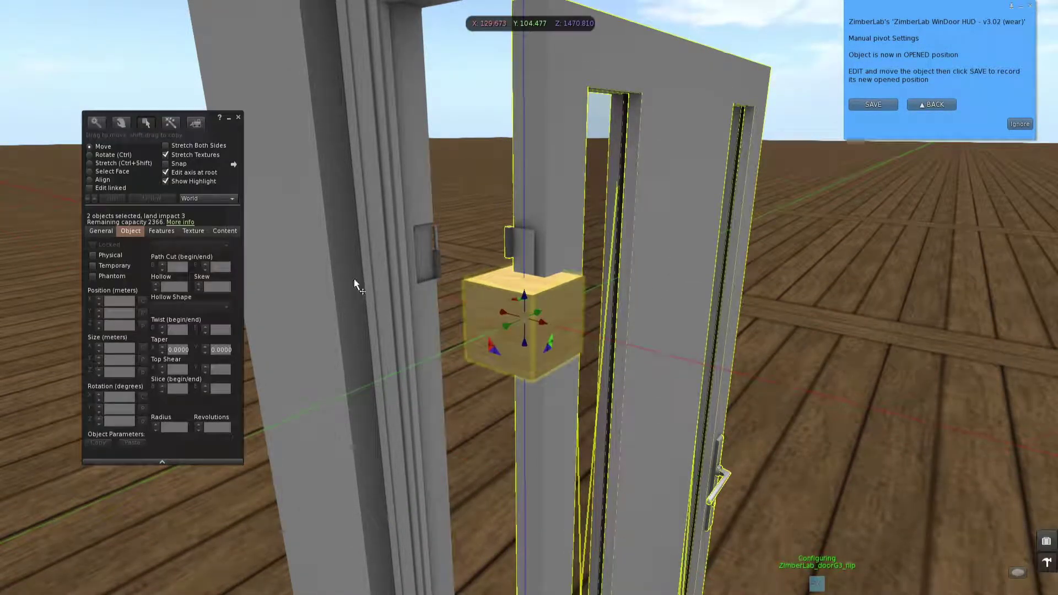
pyautogui.click(105, 200)
# - Move the linked door and box horizontally to about X 129.538, Y 104.441 so the leaf's hinges meet the frame's hinges
pyautogui.keyDown('alt'); pyautogui.moveTo(488, 301); pyautogui.dragTo(545, 297); pyautogui.keyUp('alt')
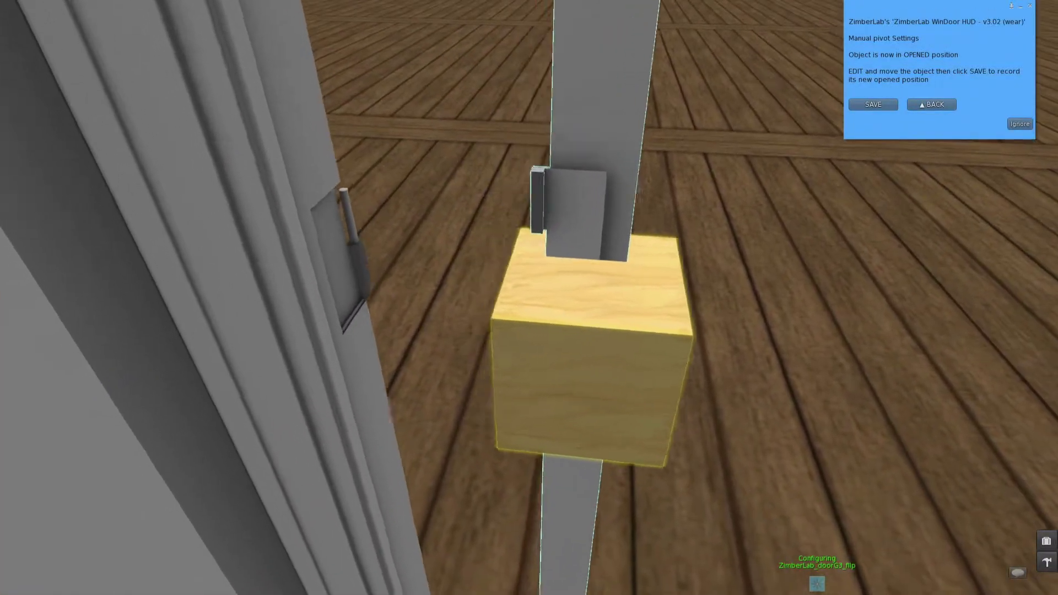
pyautogui.keyDown('ctrl'); pyautogui.keyDown('alt'); pyautogui.keyDown('shift'); pyautogui.moveTo(622, 361); pyautogui.dragTo(431, 401); pyautogui.keyUp('shift'); pyautogui.keyUp('alt'); pyautogui.keyUp('ctrl')
pyautogui.keyDown('alt'); pyautogui.moveTo(388, 328); pyautogui.dragTo(389, 232); pyautogui.keyUp('alt')
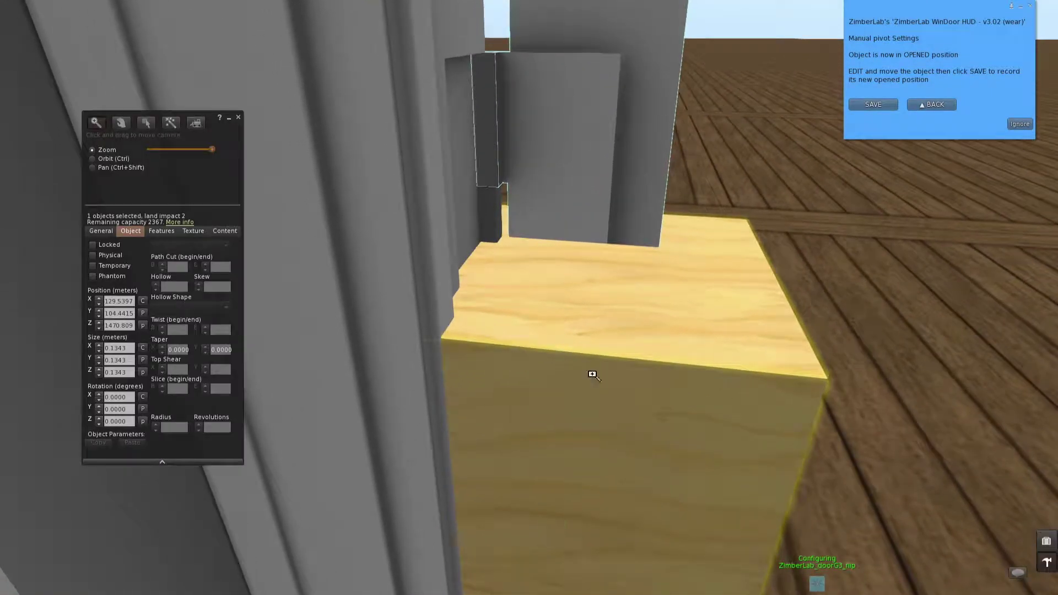
pyautogui.moveTo(606, 401); pyautogui.dragTo(603, 402)
pyautogui.keyDown('ctrl'); pyautogui.keyDown('alt'); pyautogui.moveTo(571, 334); pyautogui.dragTo(309, 308); pyautogui.keyUp('alt'); pyautogui.keyUp('ctrl')
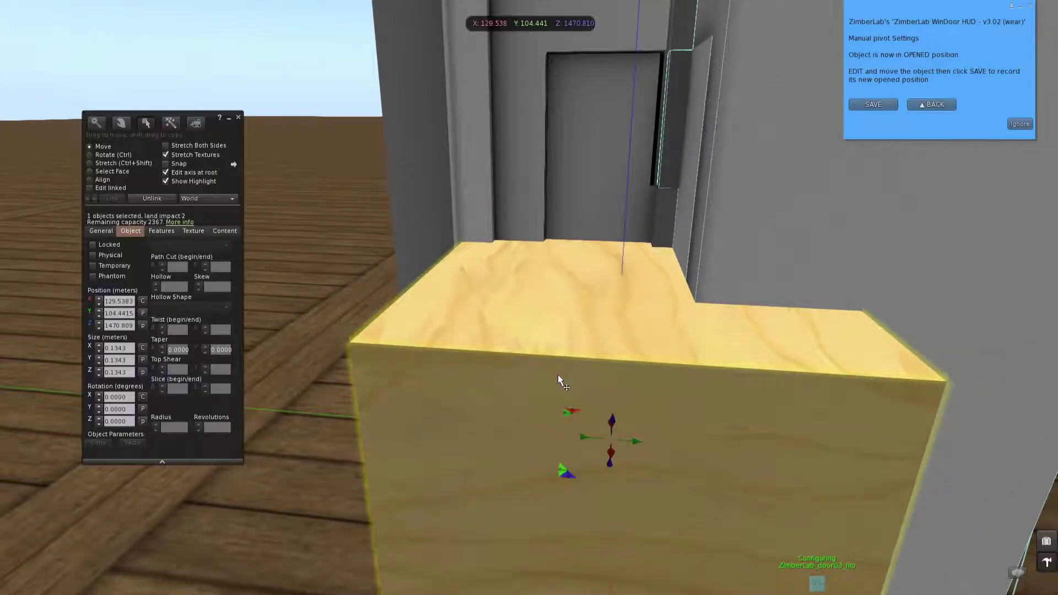
pyautogui.moveTo(634, 439); pyautogui.dragTo(638, 411)
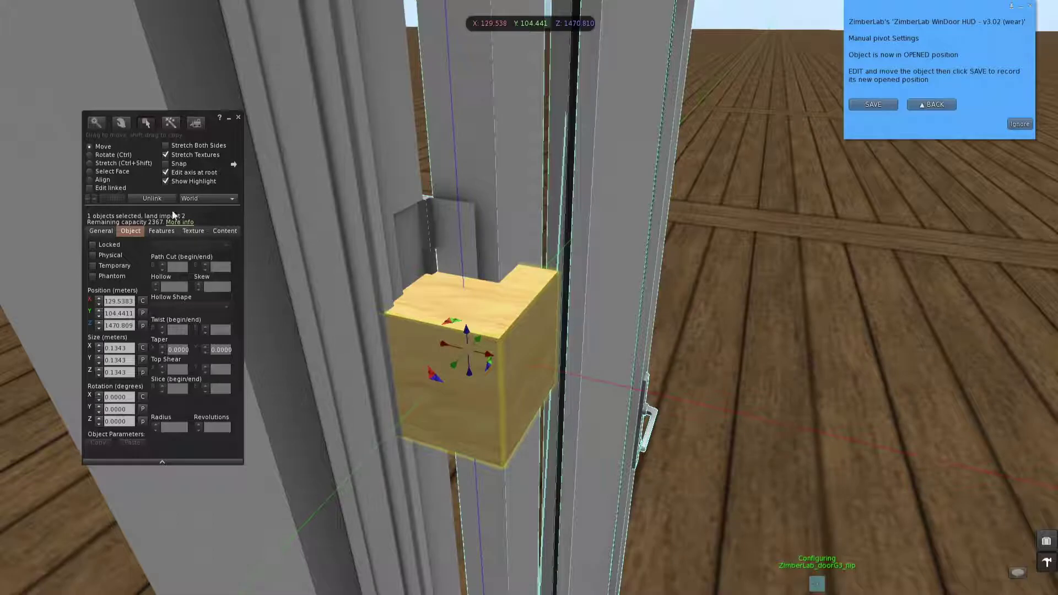
# - Unlink the helper box from the door and delete it
pyautogui.click(157, 198)
pyautogui.rightClick(516, 353)
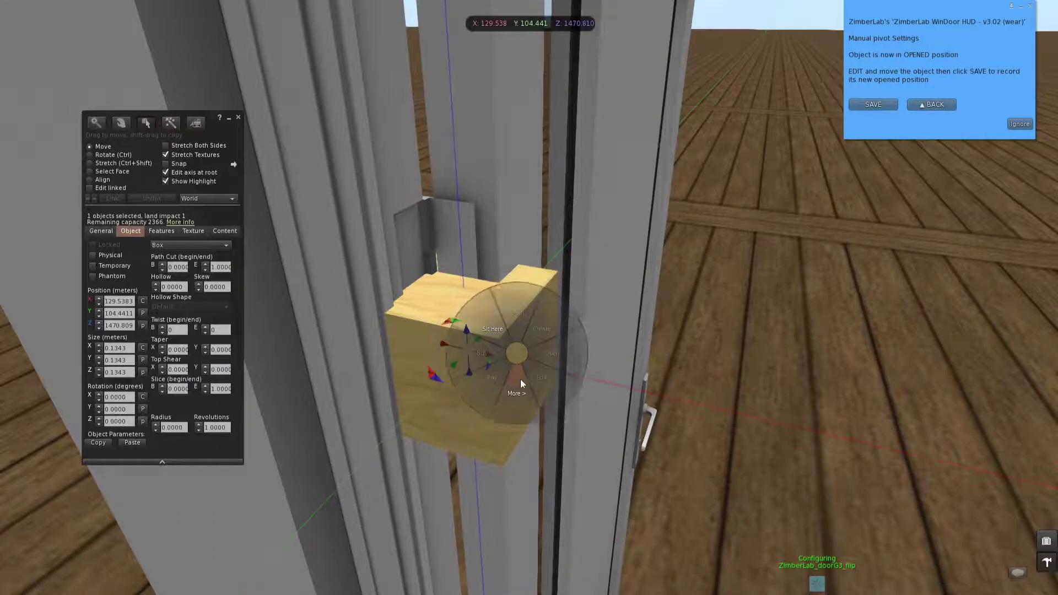
pyautogui.click(550, 357)
# - Save the door's adjusted opened position as its manual pivot and test the move
pyautogui.keyDown('alt'); pyautogui.moveTo(679, 350); pyautogui.dragTo(678, 424); pyautogui.keyUp('alt')
pyautogui.hotkey('ctrl', 'b')
pyautogui.click(876, 104)
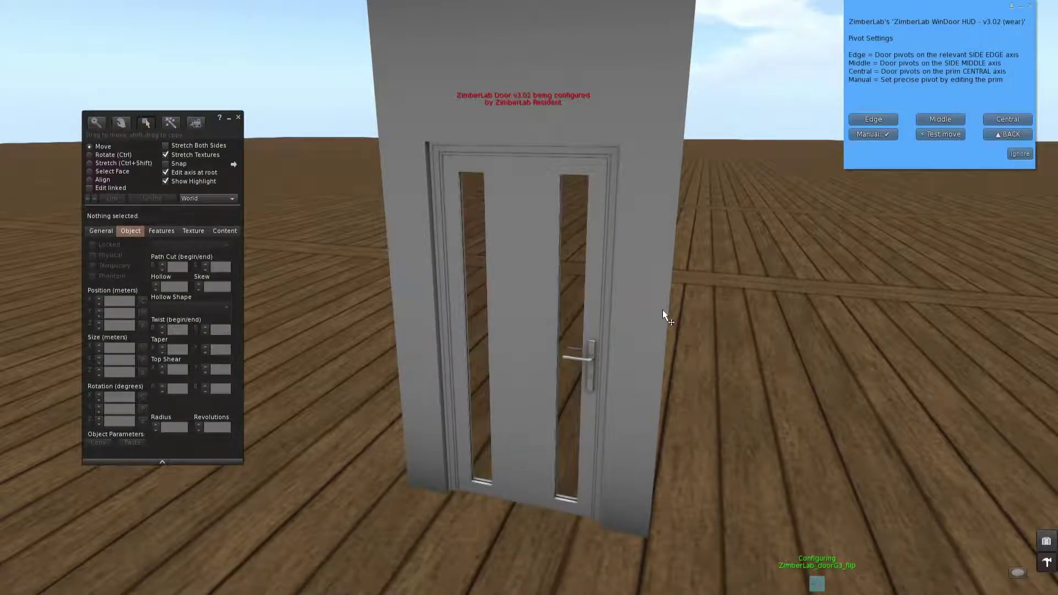
pyautogui.click(934, 135)
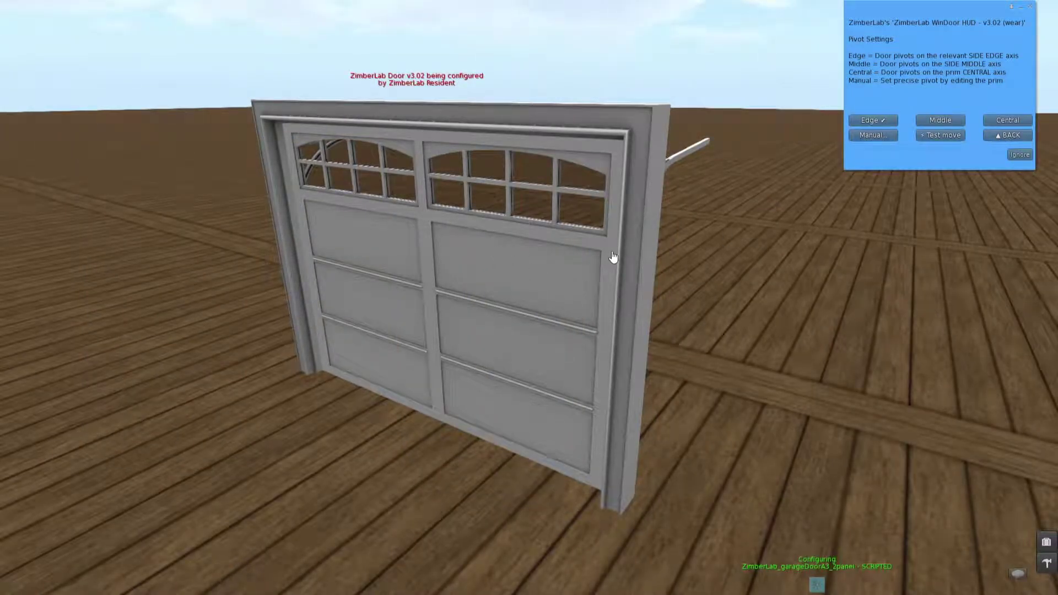
# - Test the garage door's Edge pivot, start its manual pivot setup and raise the opened panel to the top of the frame
pyautogui.click(933, 134)
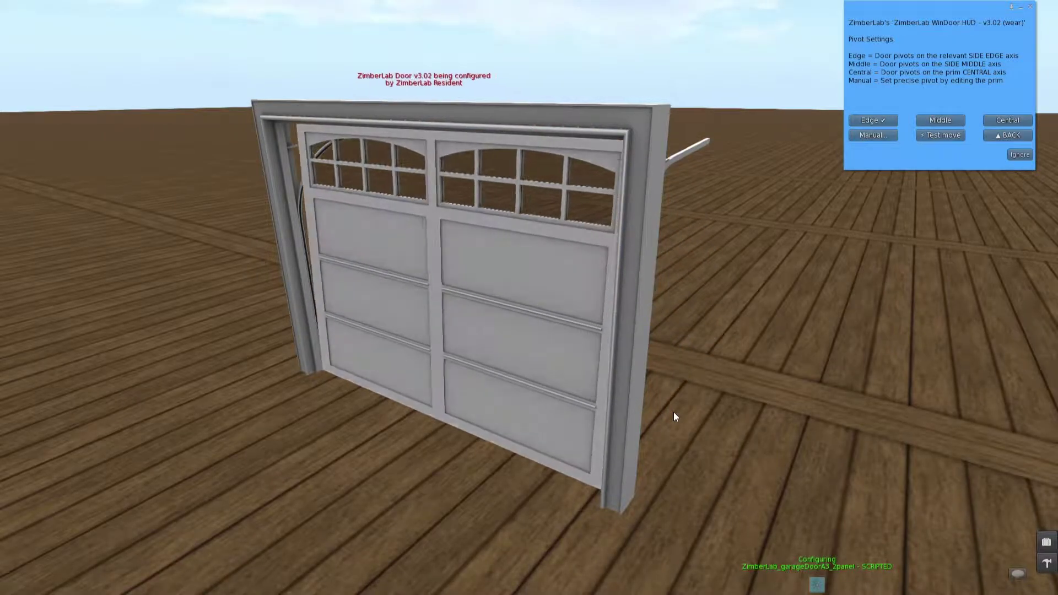
pyautogui.click(874, 133)
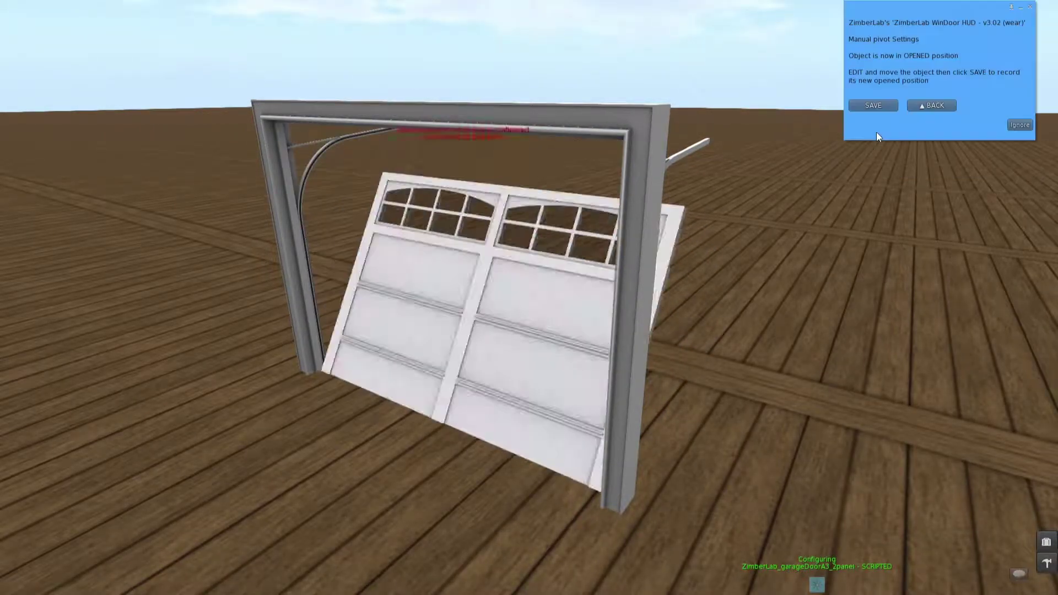
pyautogui.rightClick(523, 372)
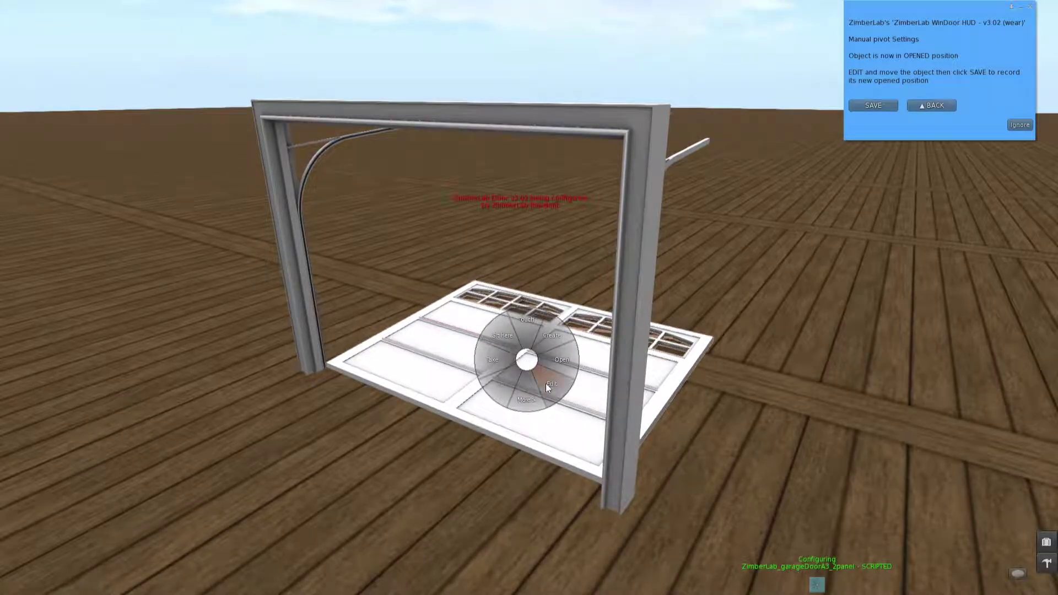
pyautogui.click(545, 382)
pyautogui.moveTo(524, 337); pyautogui.dragTo(505, 109)
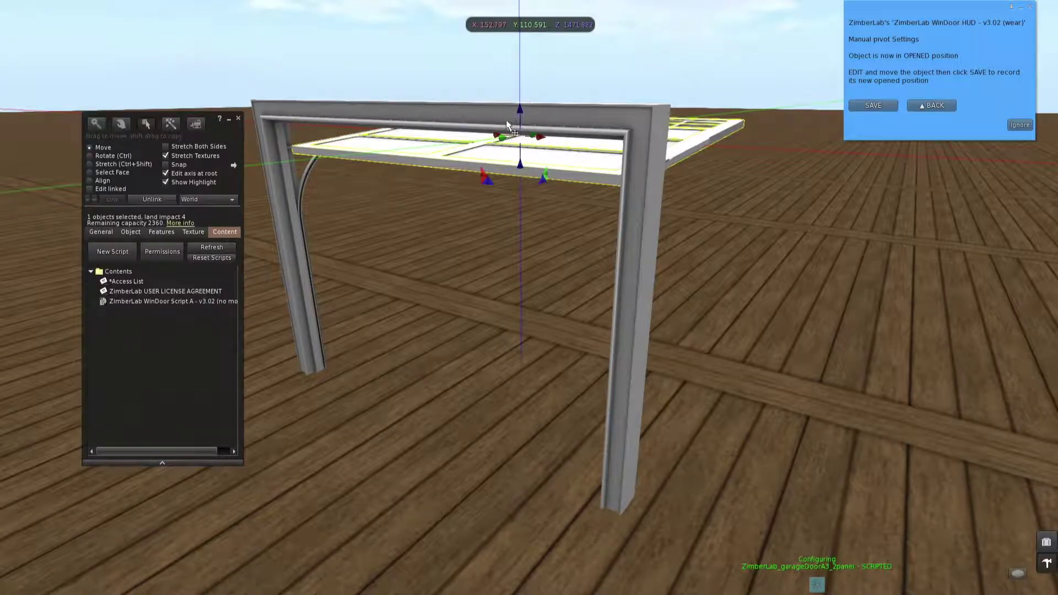
# - Save the garage door's raised opened position, close the object editor and test the move
pyautogui.click(876, 106)
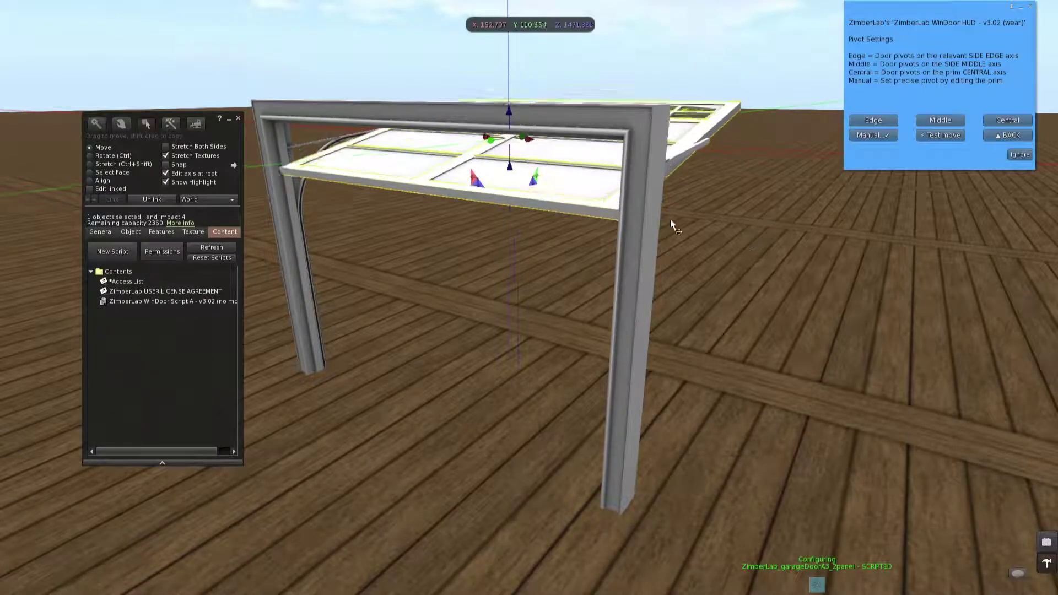
pyautogui.click(237, 119)
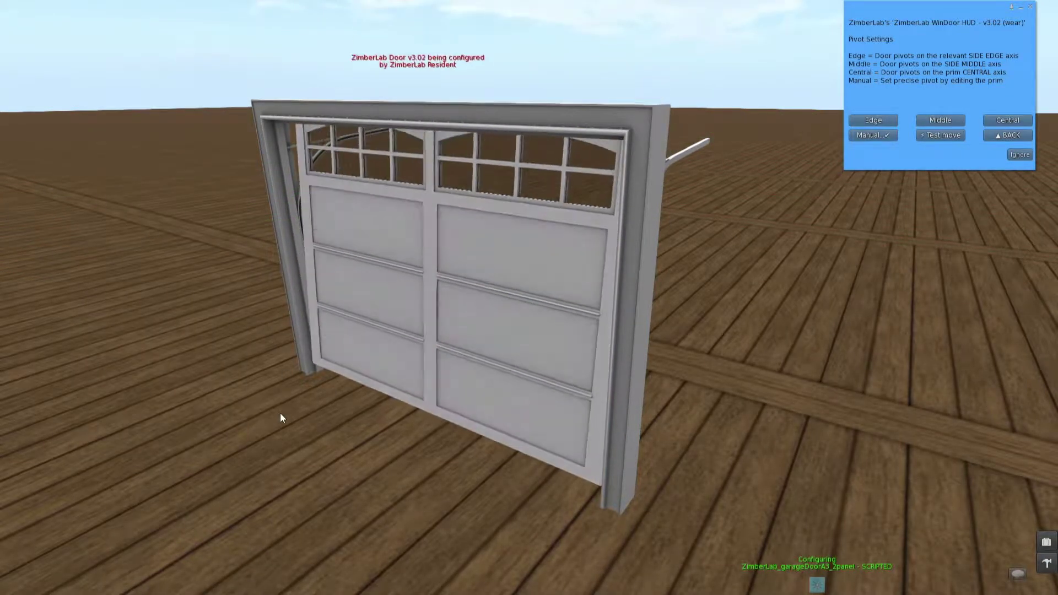
pyautogui.click(942, 134)
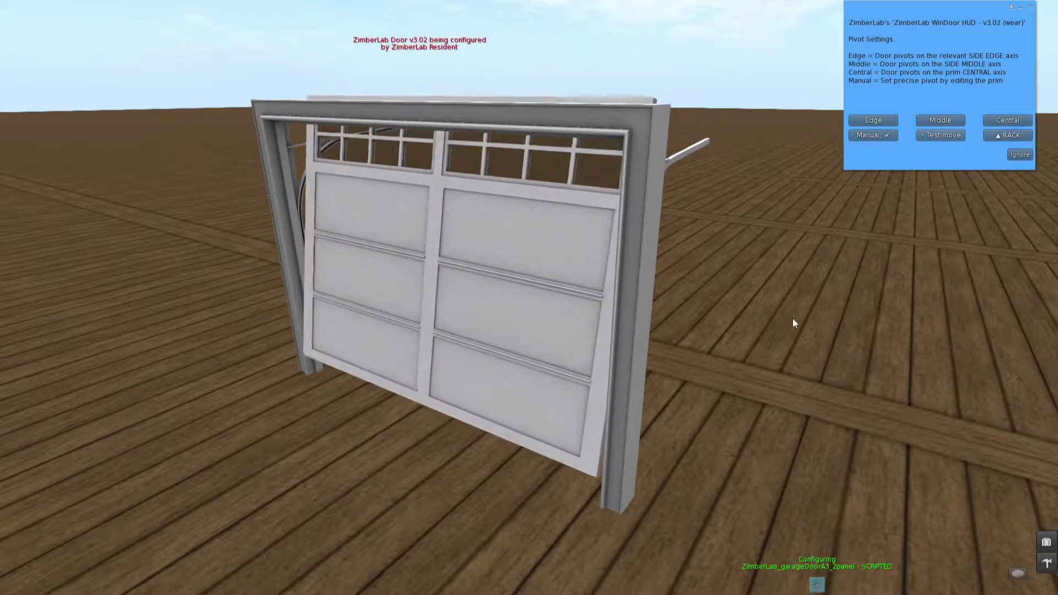
pyautogui.keyDown('alt'); pyautogui.moveTo(629, 327); pyautogui.dragTo(527, 309); pyautogui.keyUp('alt')
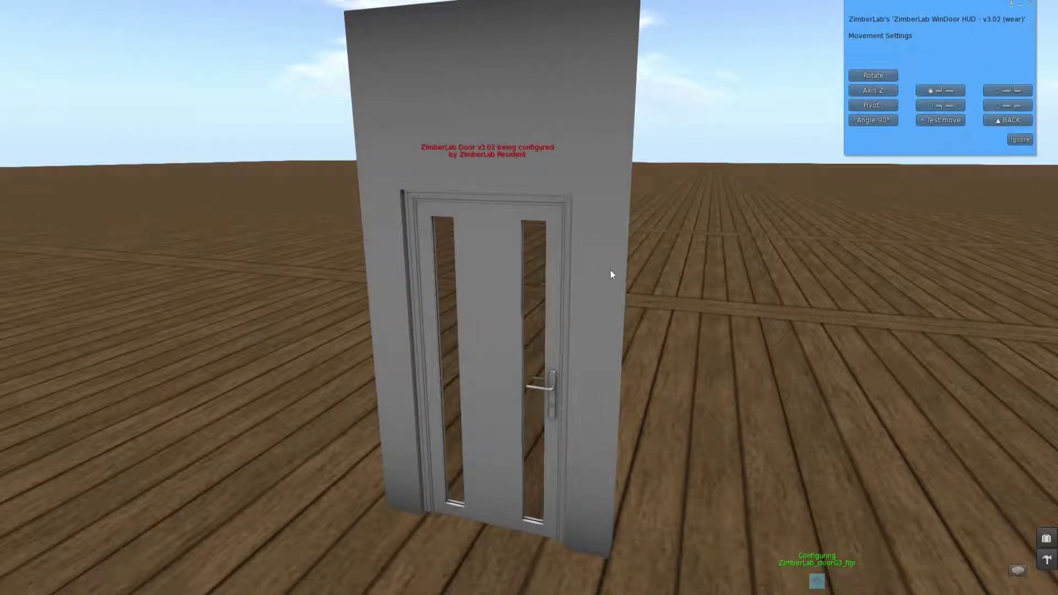
# - Try an opening angle of 120° on the hinged door, set it back to 90° and return to the Movement settings
pyautogui.click(878, 122)
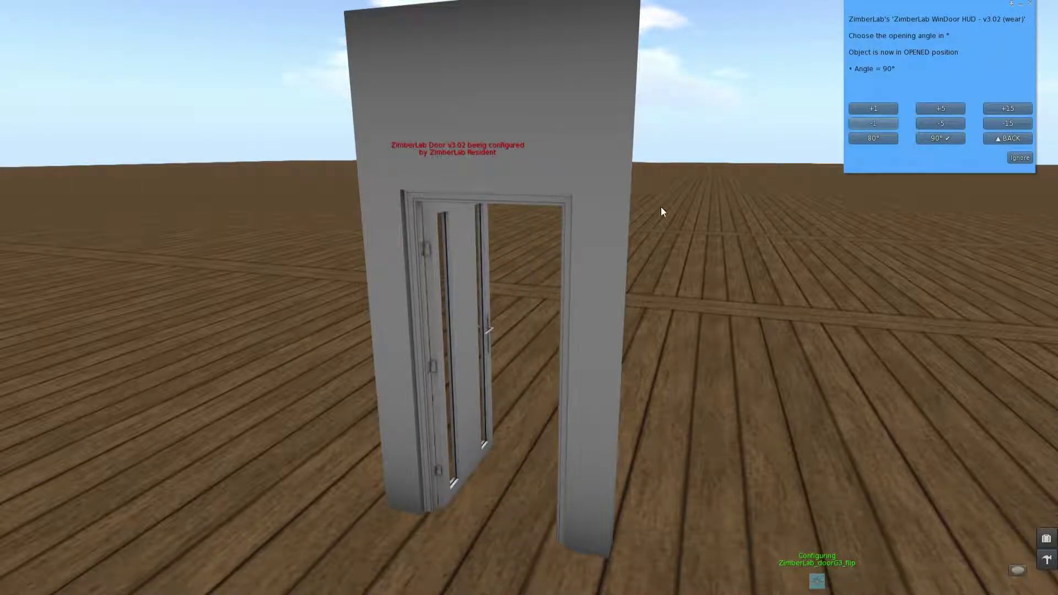
pyautogui.click(1006, 108)
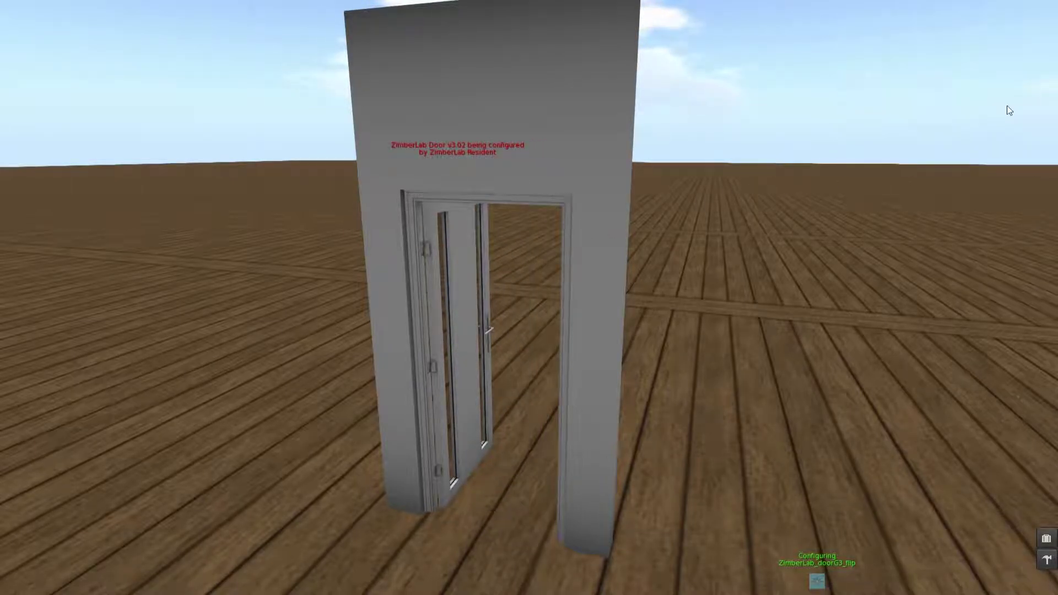
pyautogui.click(1008, 109)
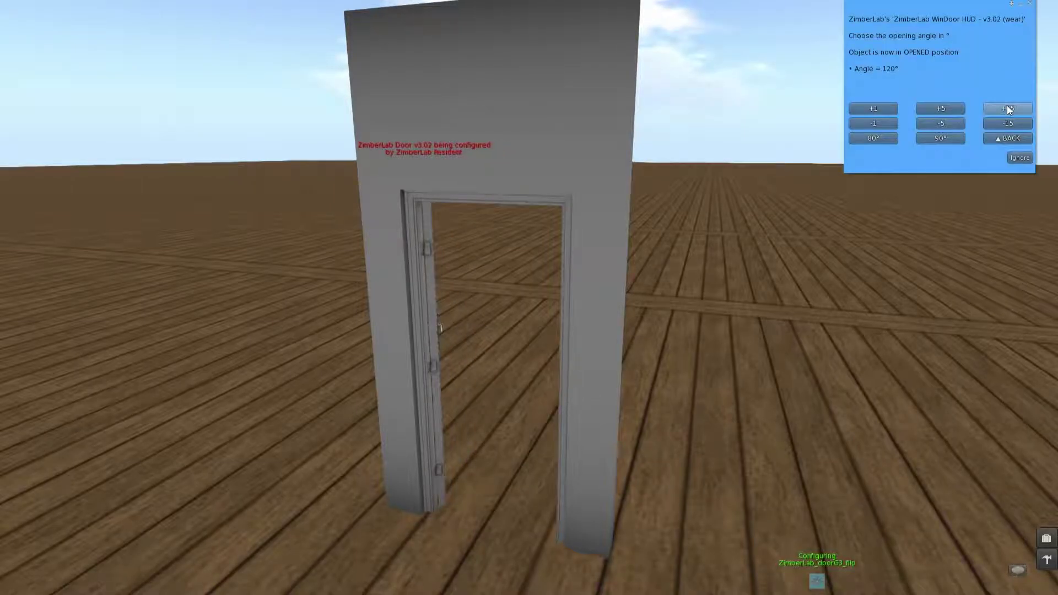
pyautogui.click(1007, 124)
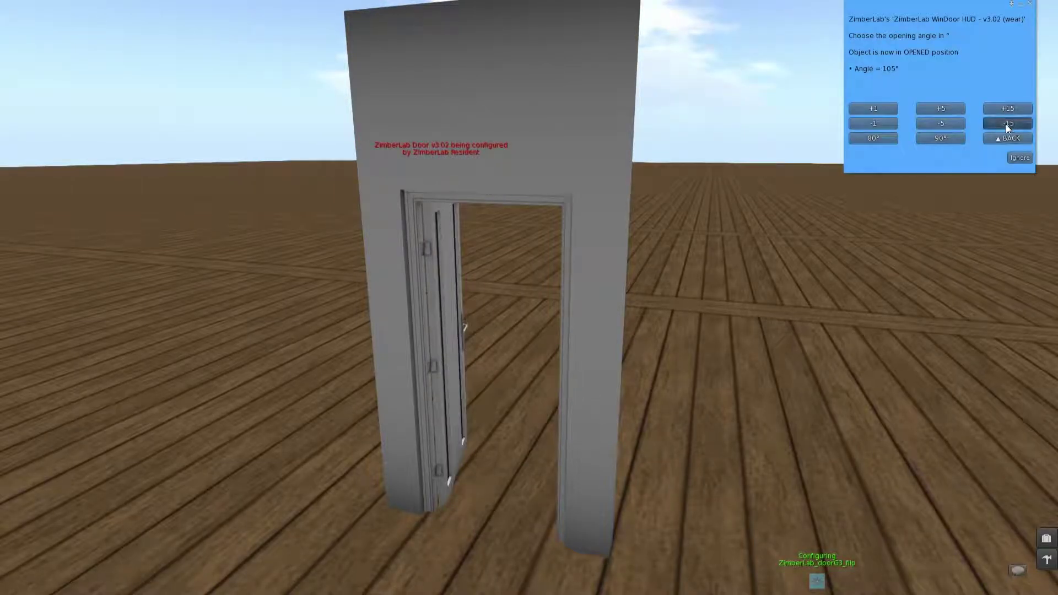
pyautogui.click(1006, 124)
pyautogui.click(1000, 137)
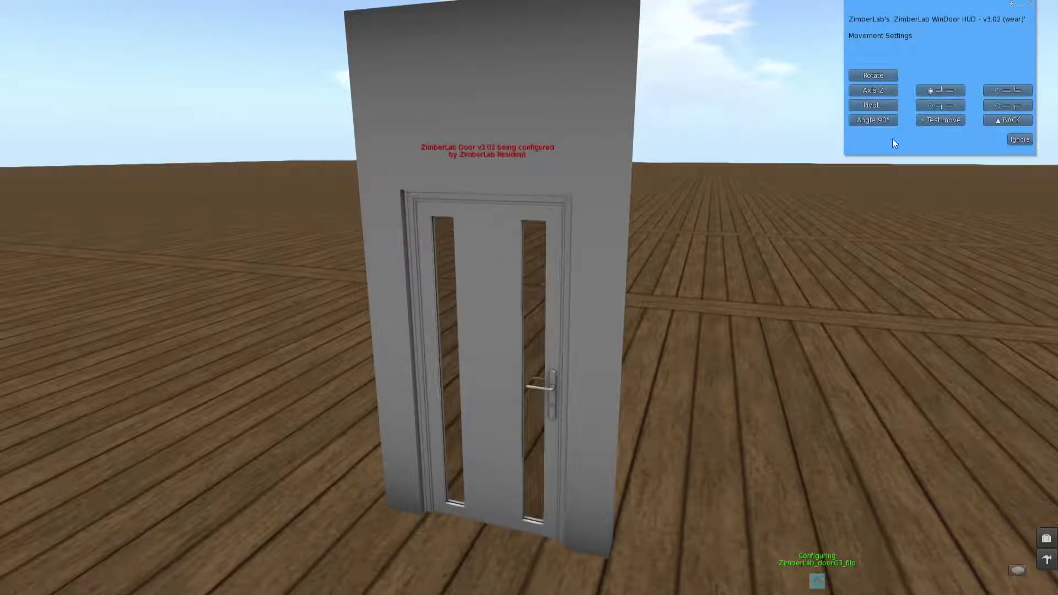
# - Try the X and Y rotation axes on the door, reselect Z and return to the Movement settings
pyautogui.click(878, 92)
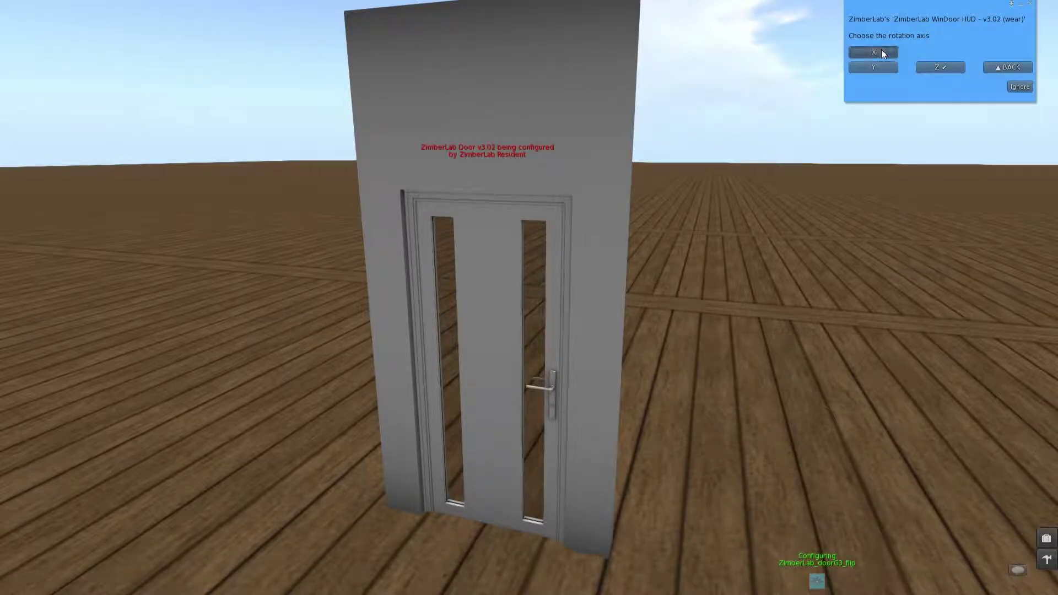
pyautogui.click(881, 50)
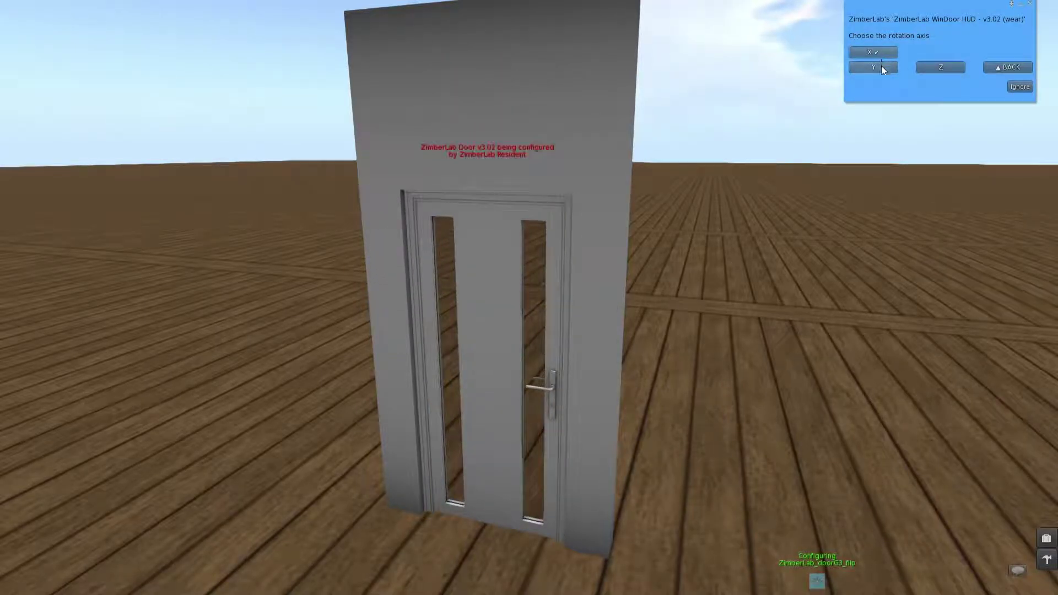
pyautogui.click(881, 66)
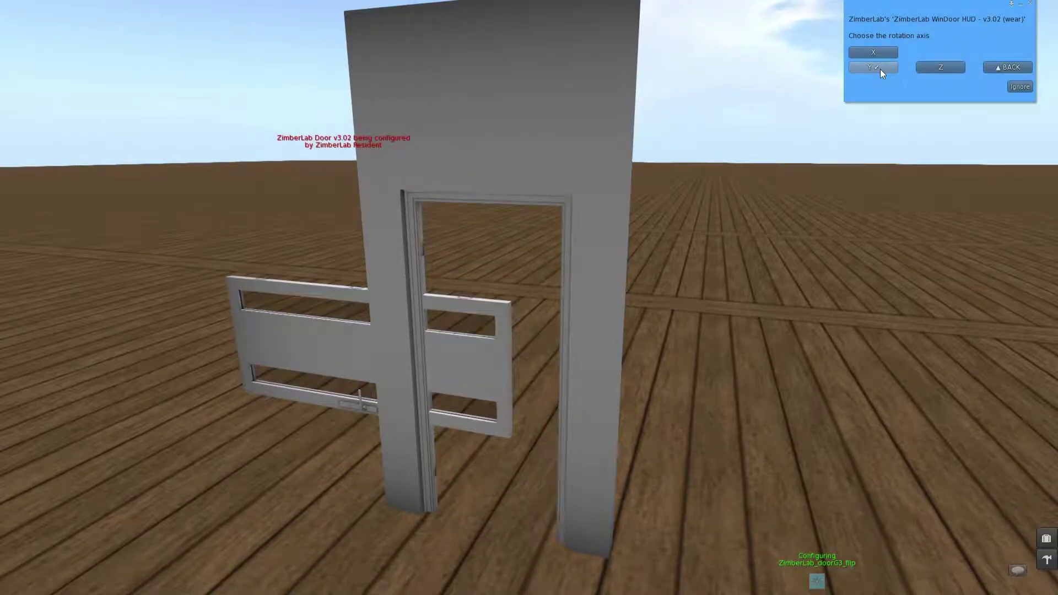
pyautogui.click(944, 68)
pyautogui.click(1006, 65)
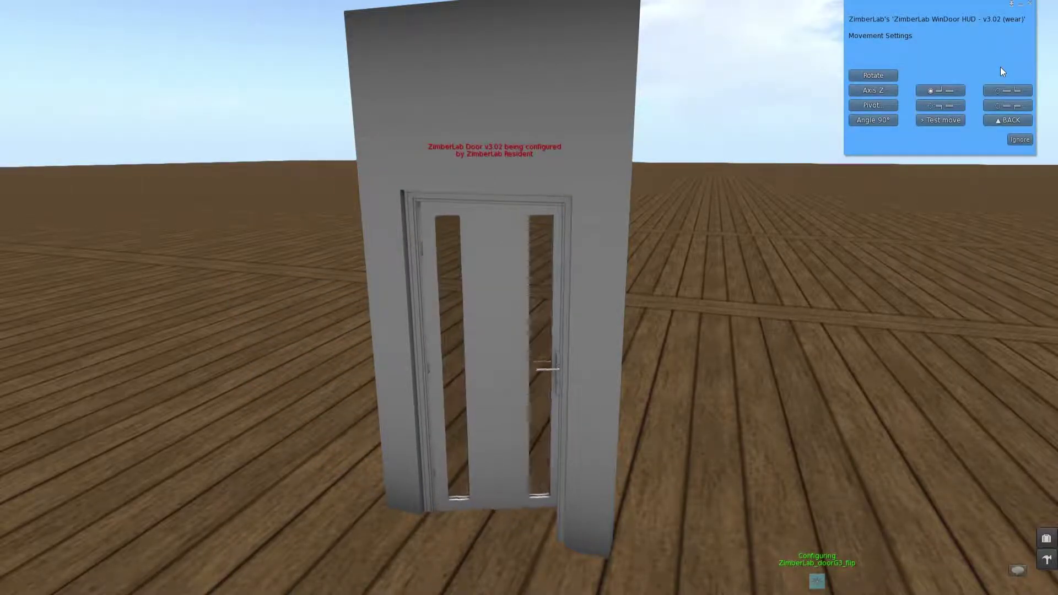
# - Compare the Slide and Curtain motion types on the door, choose Slide and return to the Movement settings
pyautogui.click(888, 73)
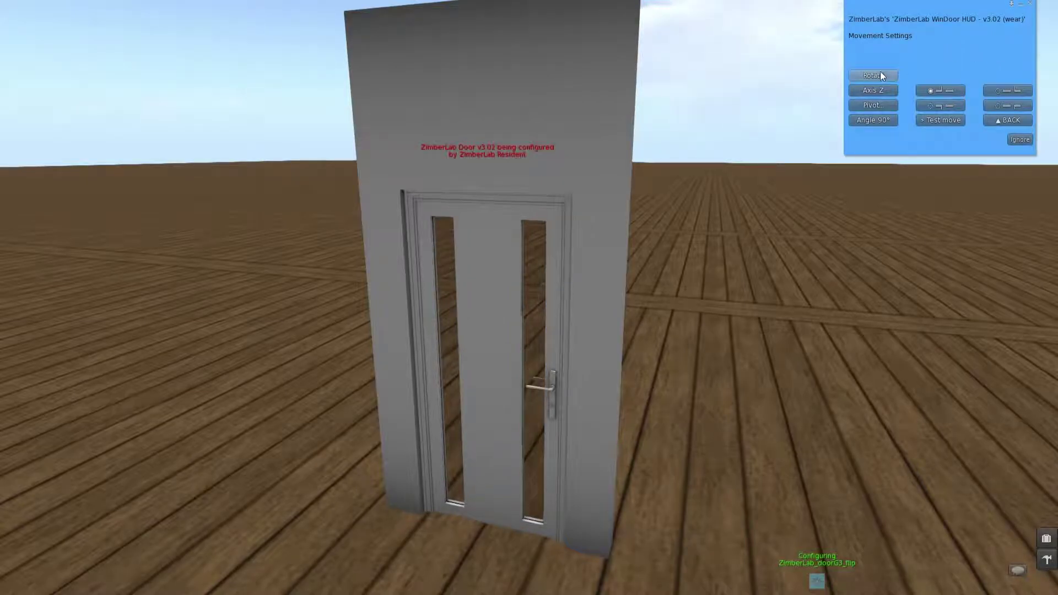
pyautogui.click(878, 72)
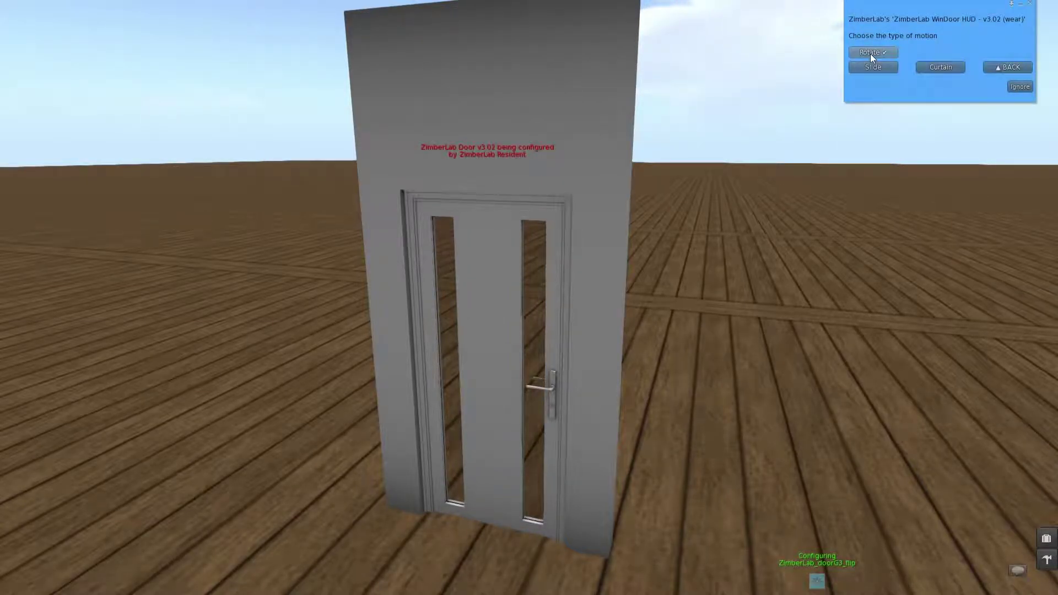
pyautogui.click(872, 67)
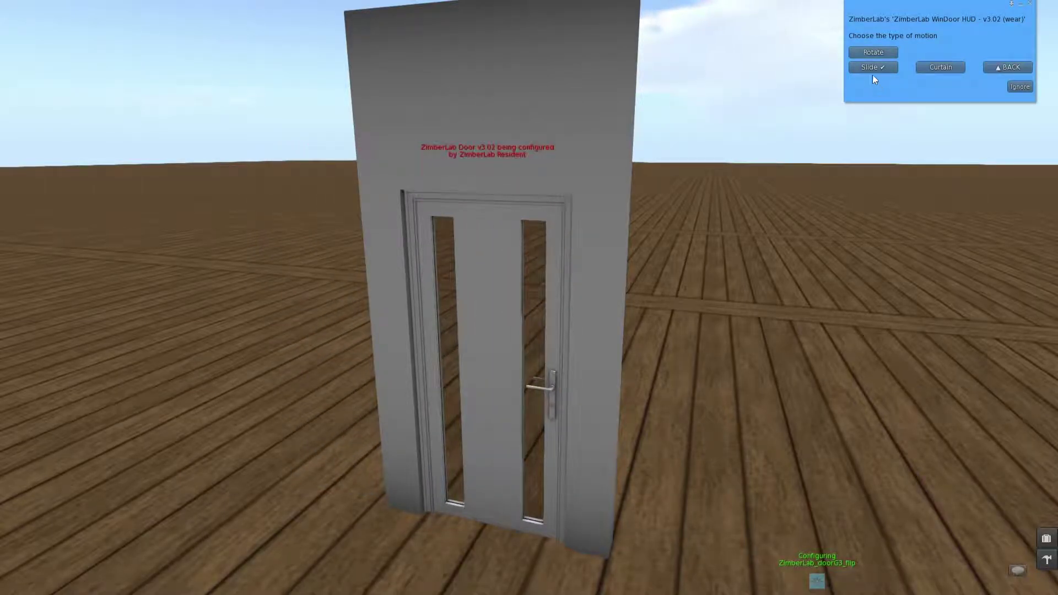
pyautogui.click(935, 65)
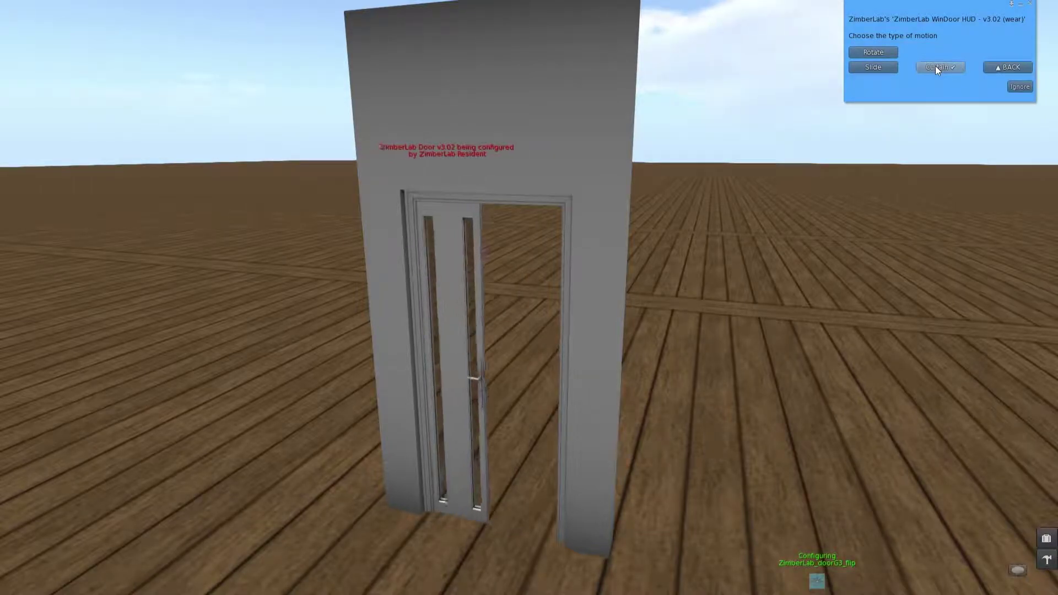
pyautogui.click(888, 68)
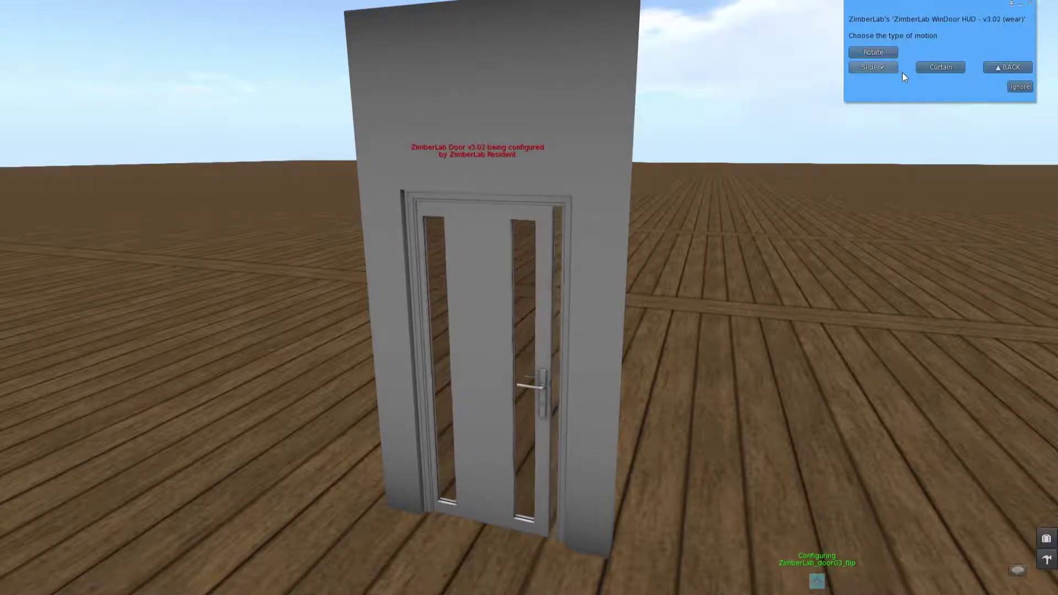
pyautogui.click(1010, 65)
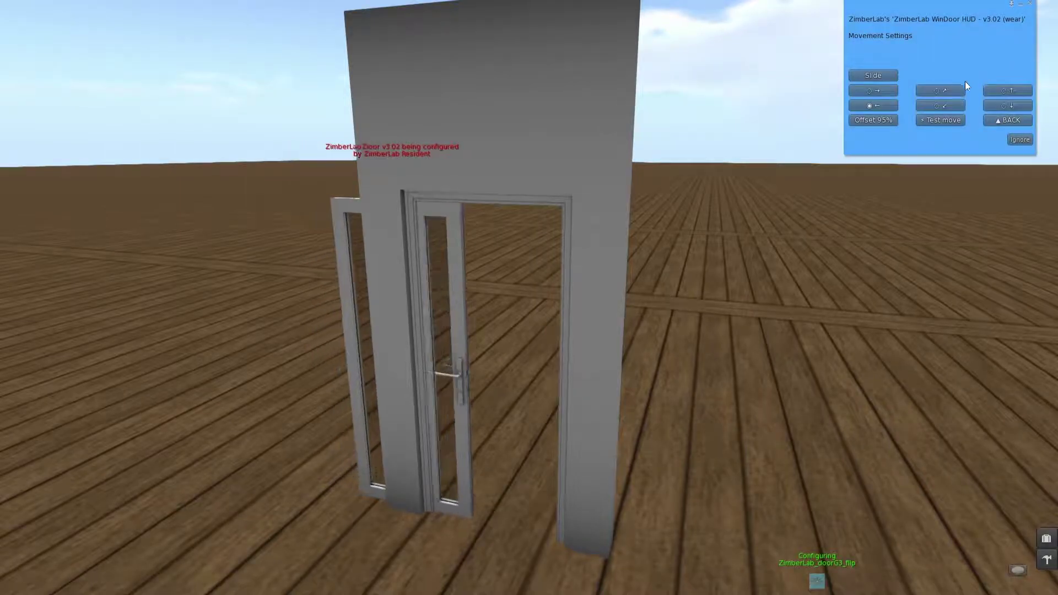
# - Try sliding the door upward, choose the rightward slide direction, set the side offset to 135% and return to the main menu
pyautogui.click(1004, 90)
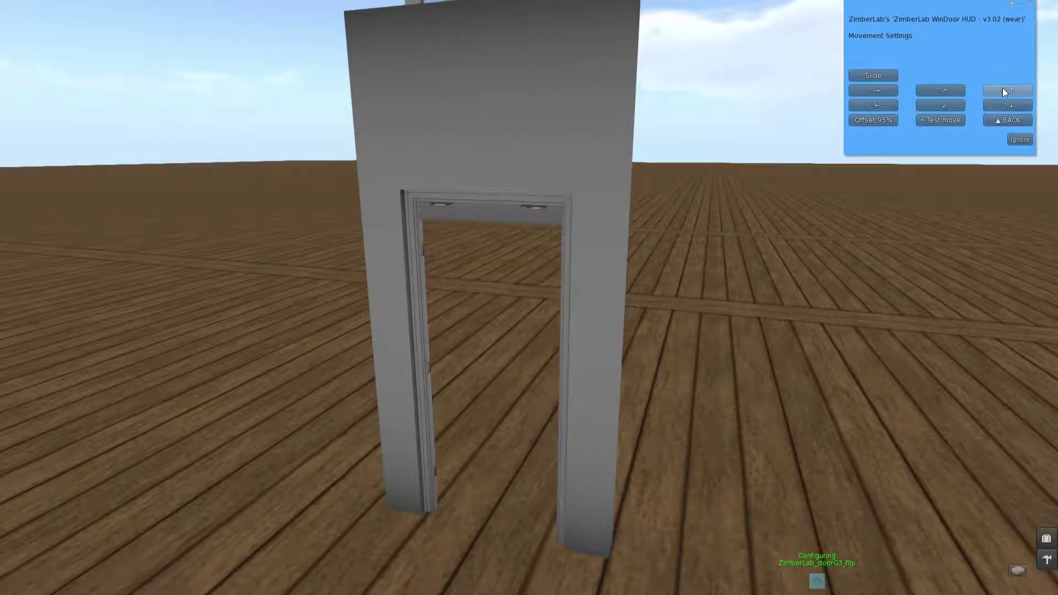
pyautogui.click(887, 90)
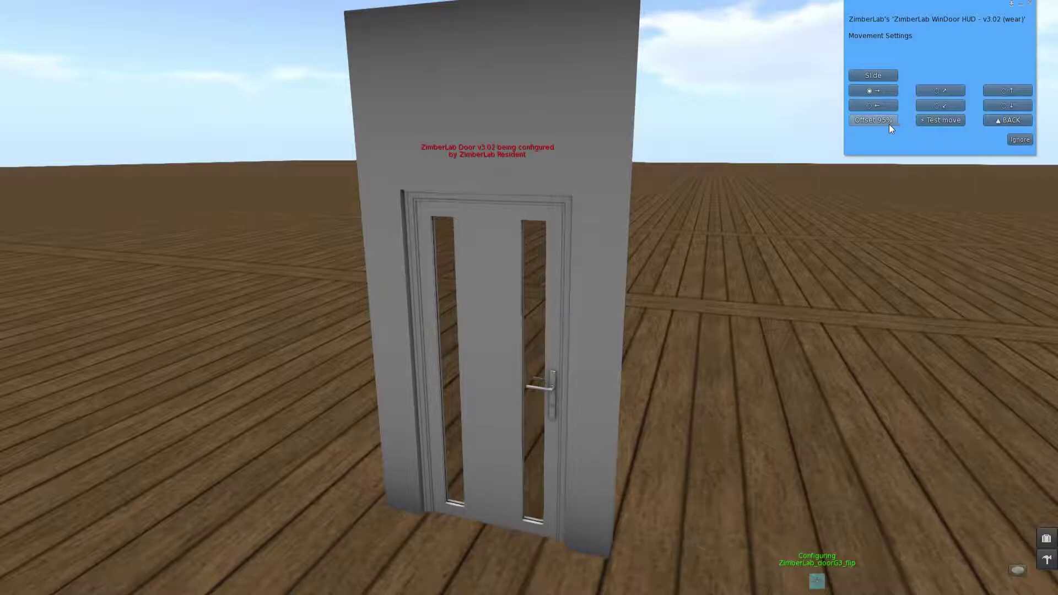
pyautogui.click(872, 121)
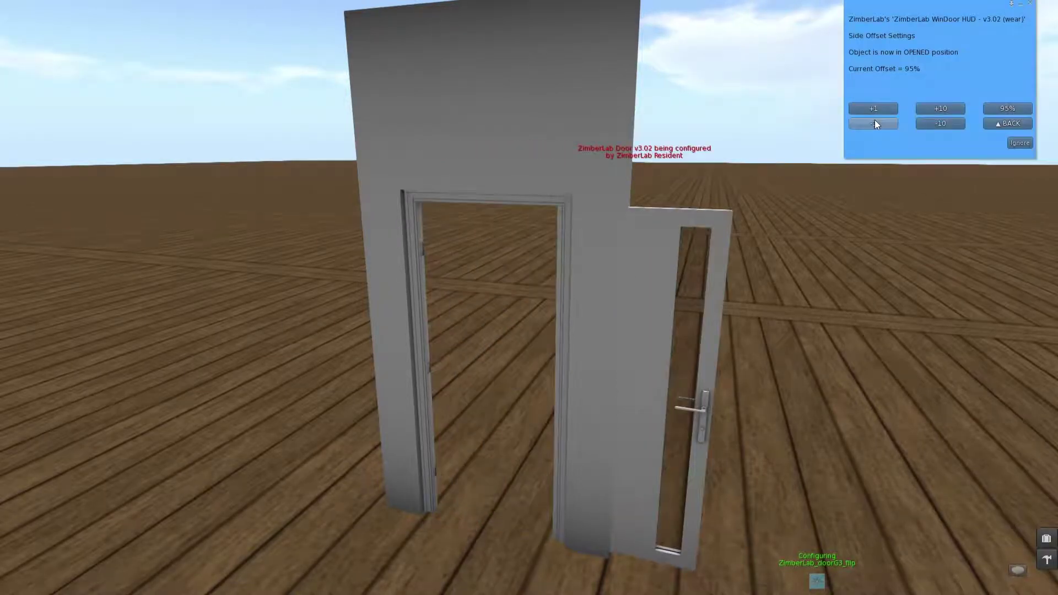
pyautogui.click(953, 108)
pyautogui.click(953, 110)
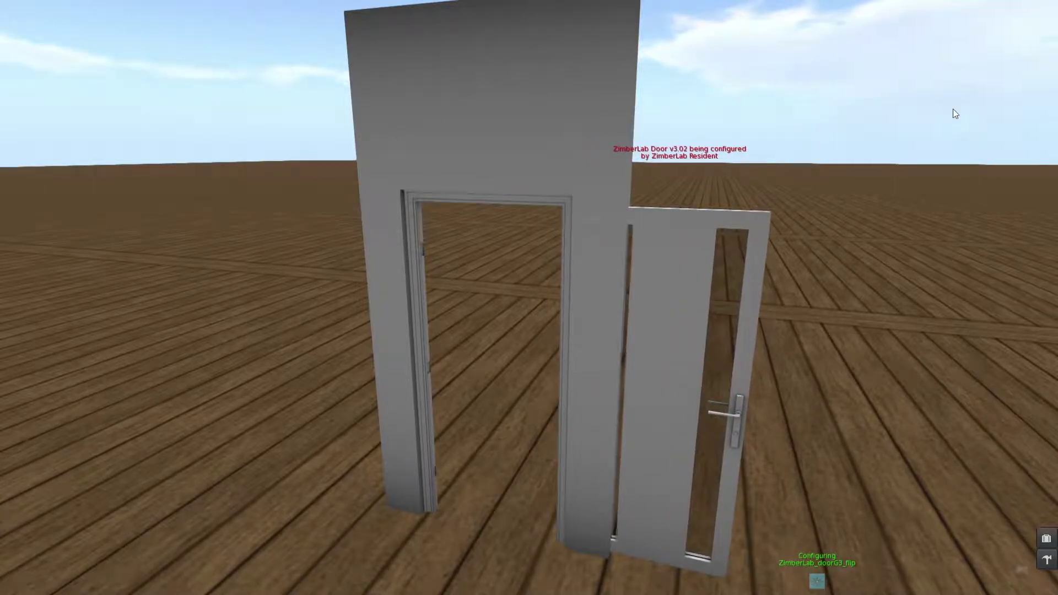
pyautogui.click(953, 109)
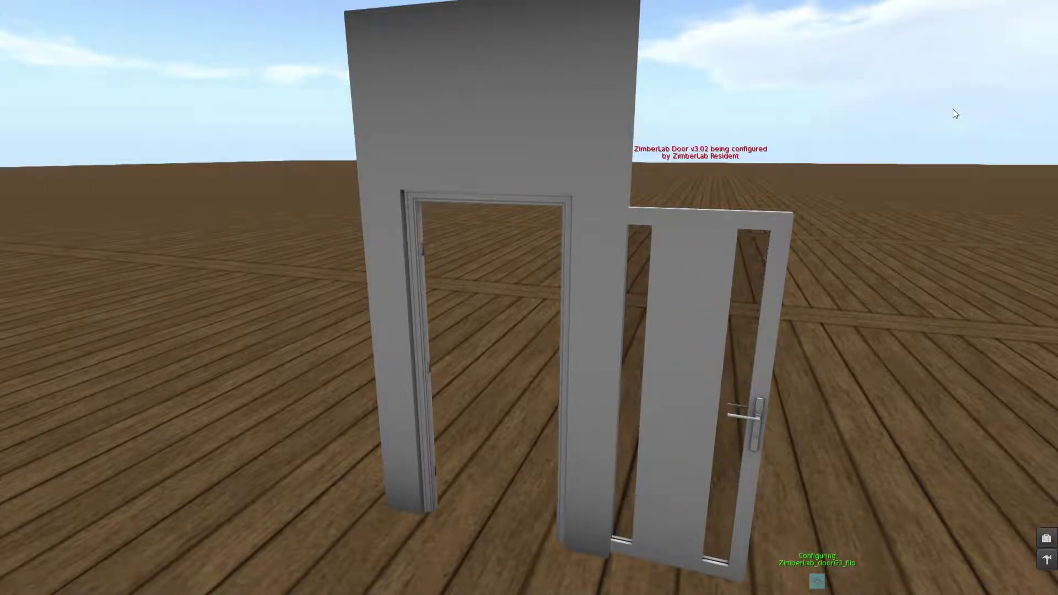
pyautogui.click(1003, 122)
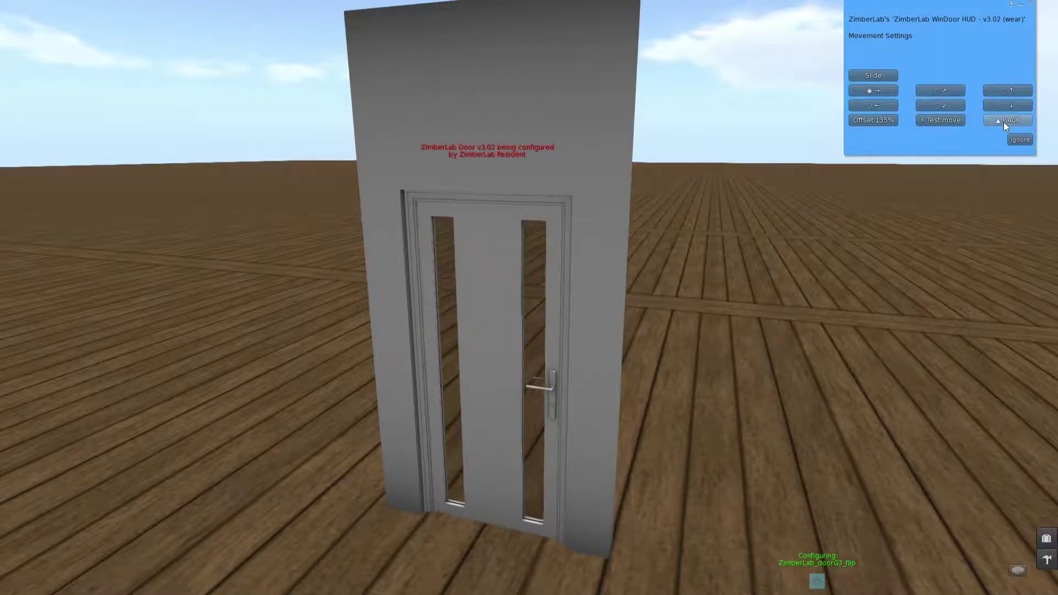
pyautogui.click(1003, 121)
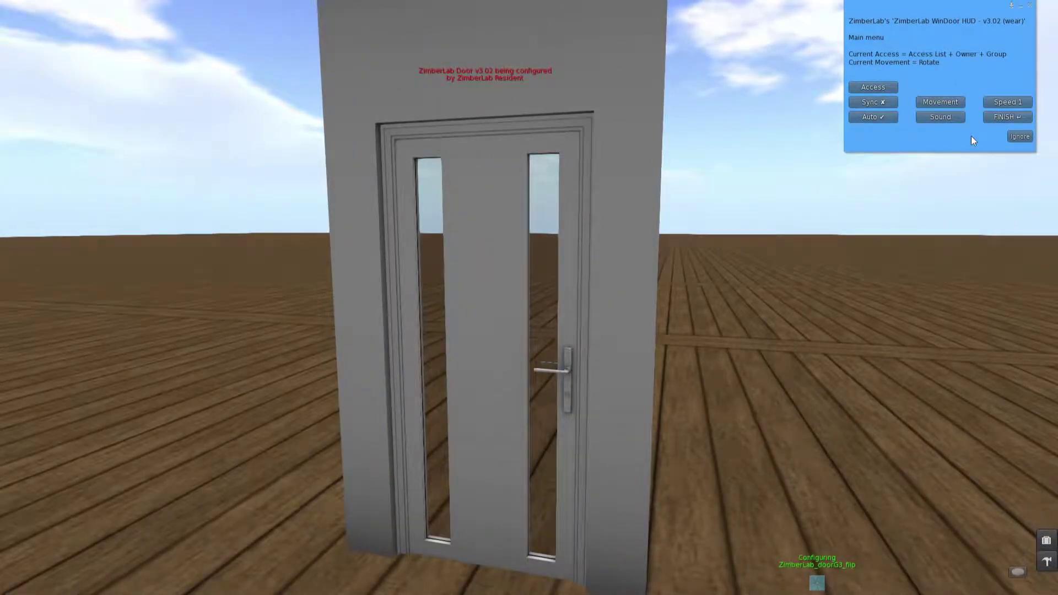
# - Compare movement speeds 1 and 4 on the door, set the speed back to 1 and return to the main menu
pyautogui.click(1008, 100)
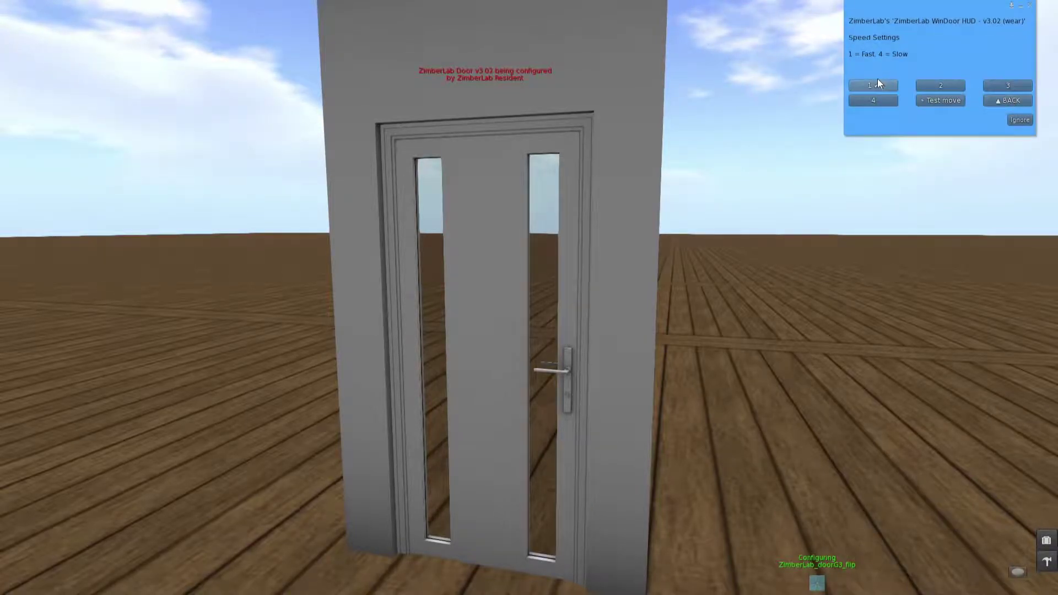
pyautogui.click(877, 81)
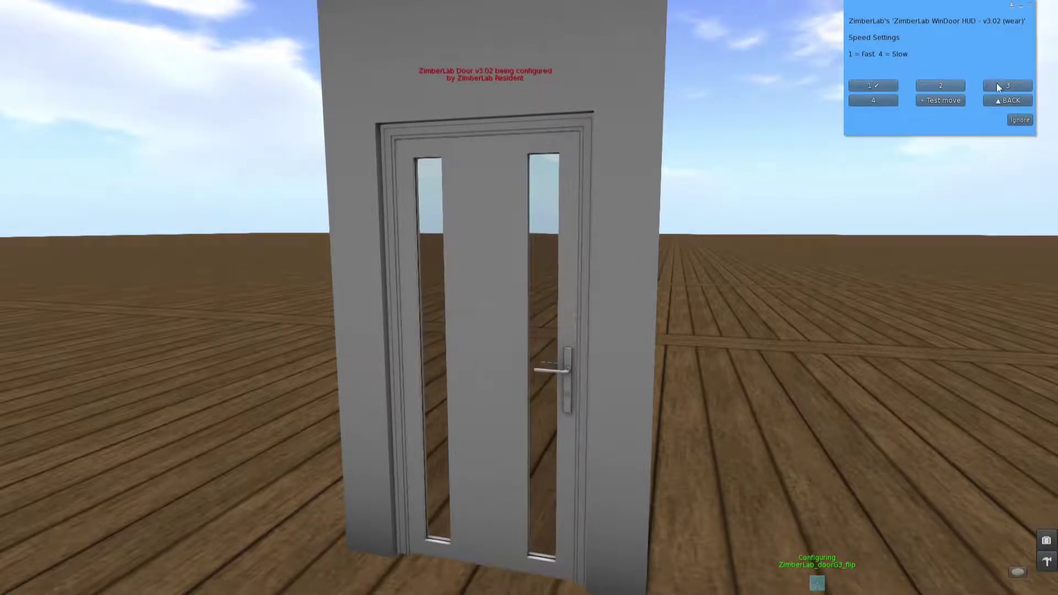
pyautogui.click(884, 101)
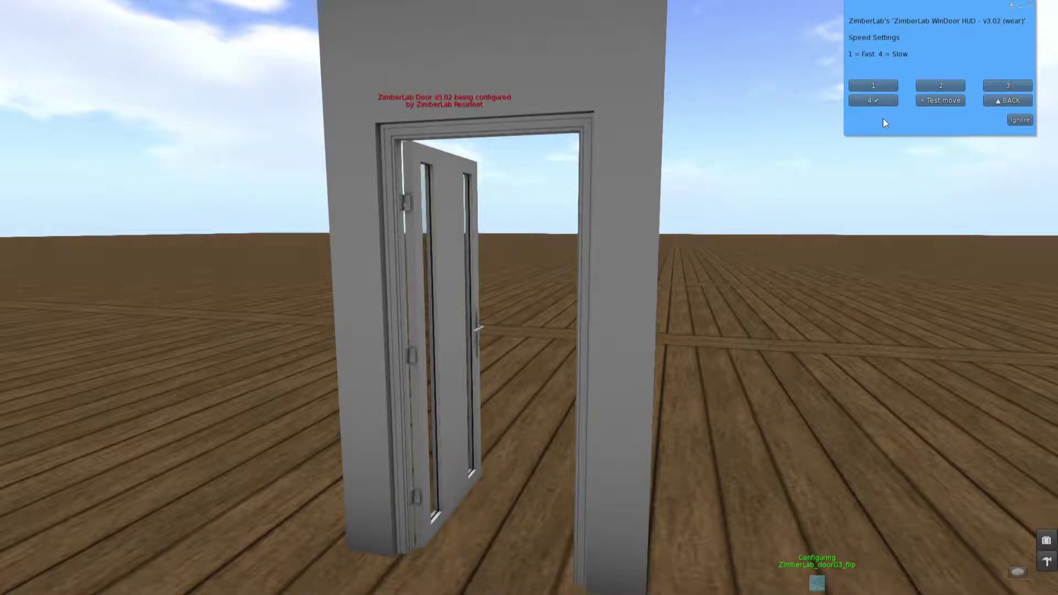
pyautogui.click(881, 84)
pyautogui.click(1020, 100)
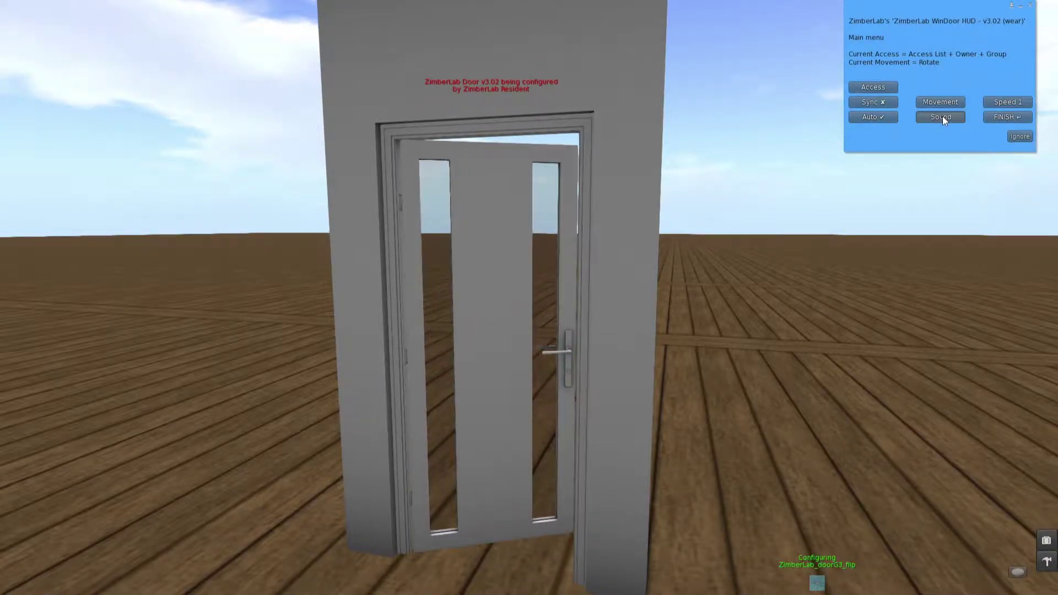
# - Try the Regular, Creaky, Slide A, Slide B, Curtain, Mechanical, Metal and Window sounds on the door, and choose CUSTOM
pyautogui.click(942, 117)
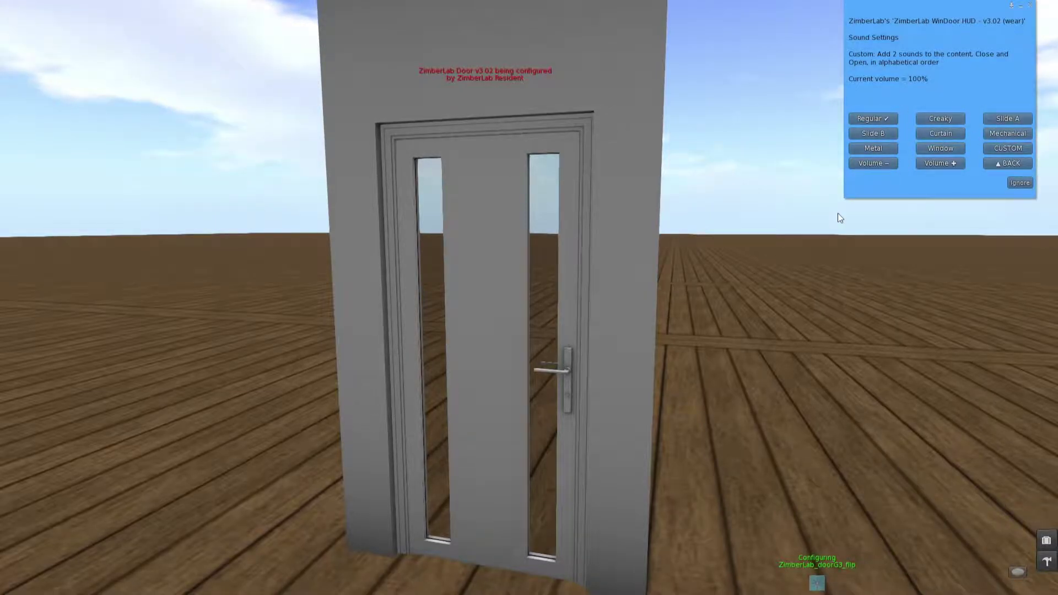
pyautogui.keyDown('alt'); pyautogui.moveTo(584, 374); pyautogui.dragTo(537, 301); pyautogui.keyUp('alt')
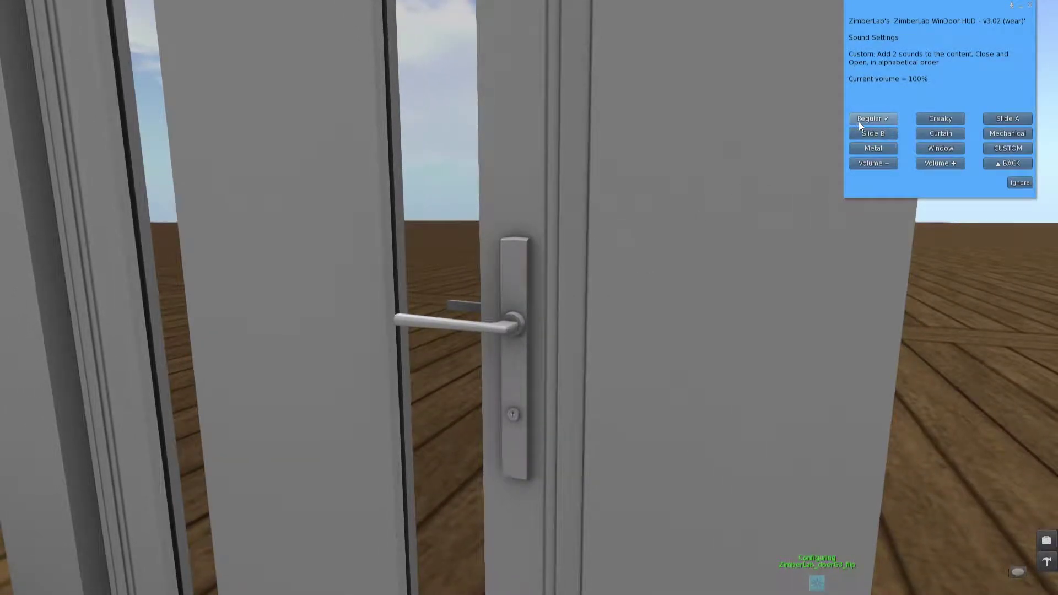
pyautogui.click(874, 118)
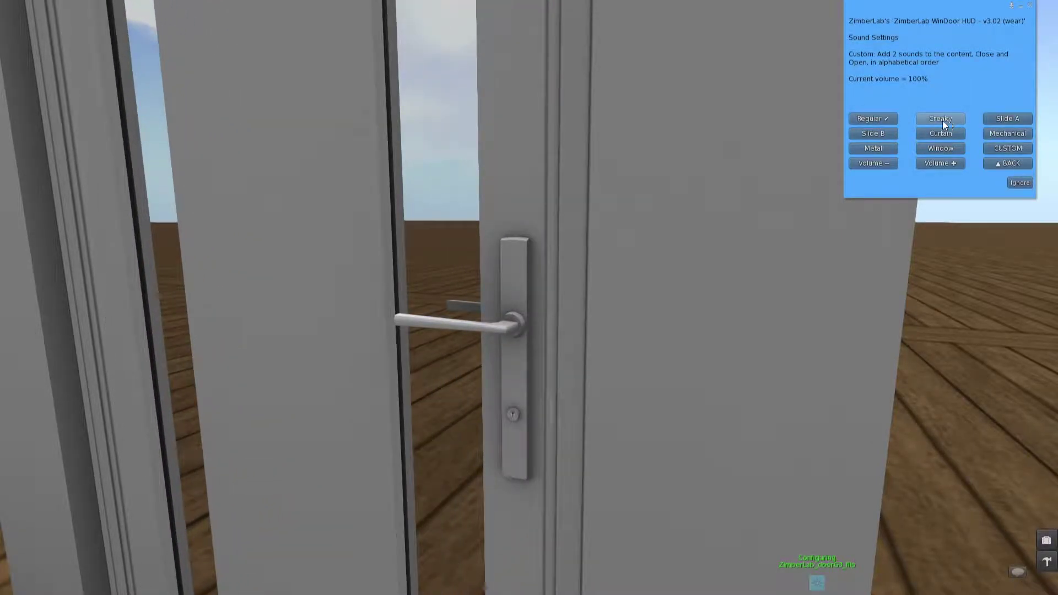
pyautogui.click(935, 117)
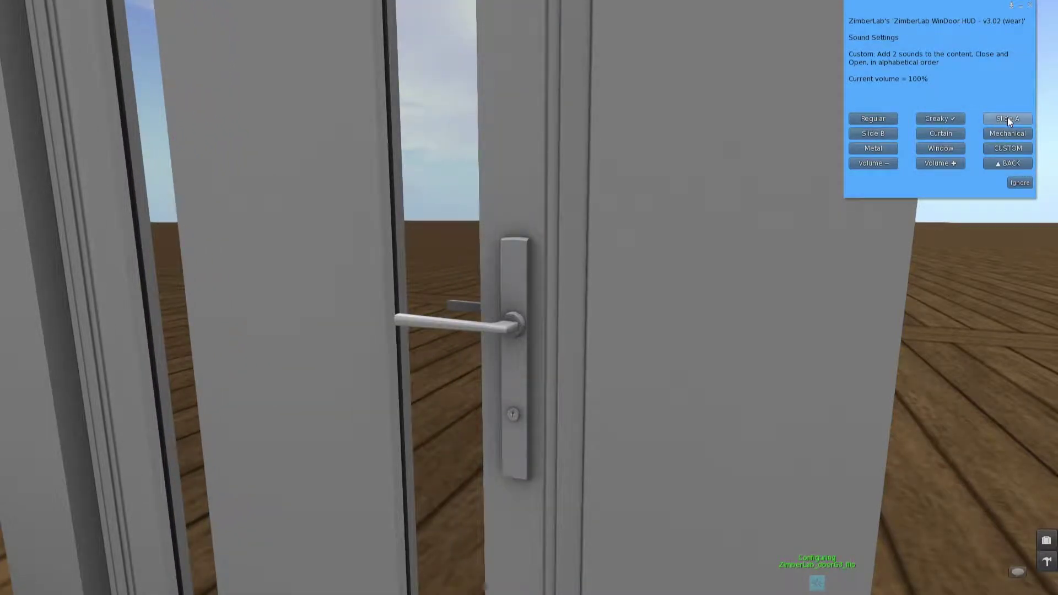
pyautogui.click(1007, 119)
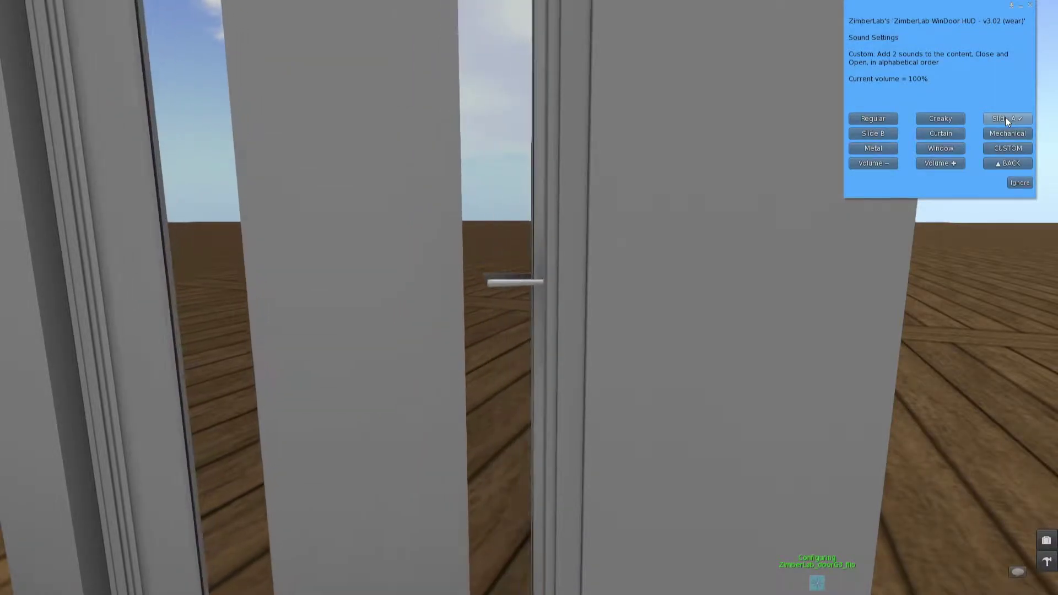
pyautogui.click(872, 133)
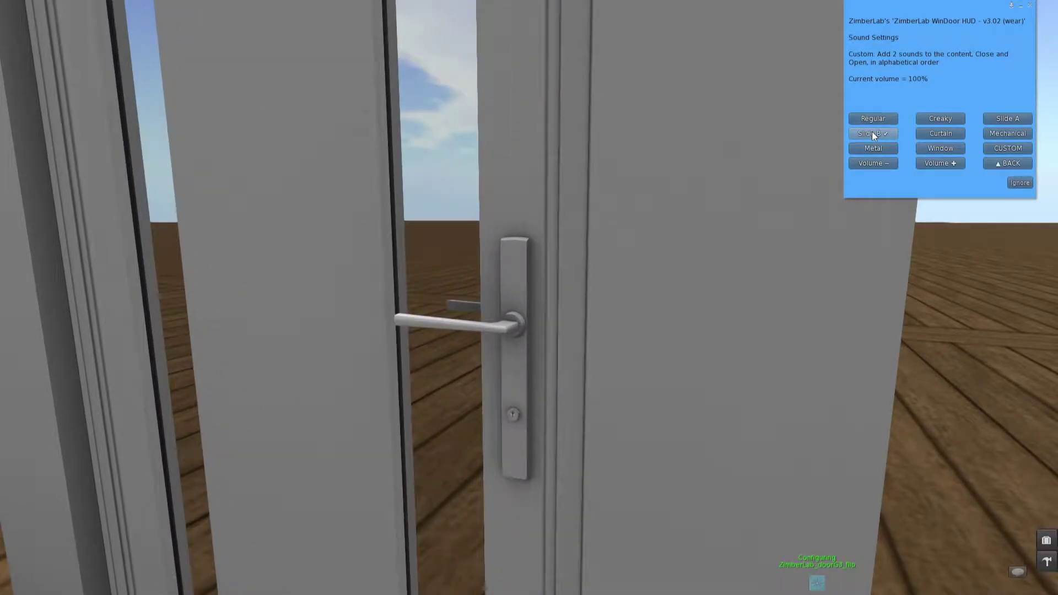
pyautogui.click(932, 134)
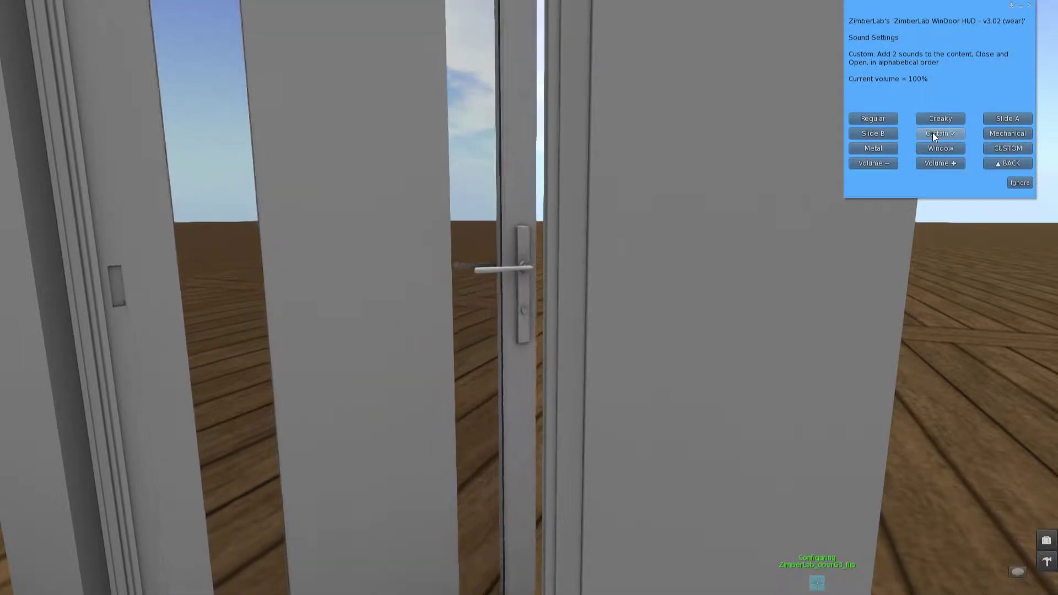
pyautogui.click(1013, 135)
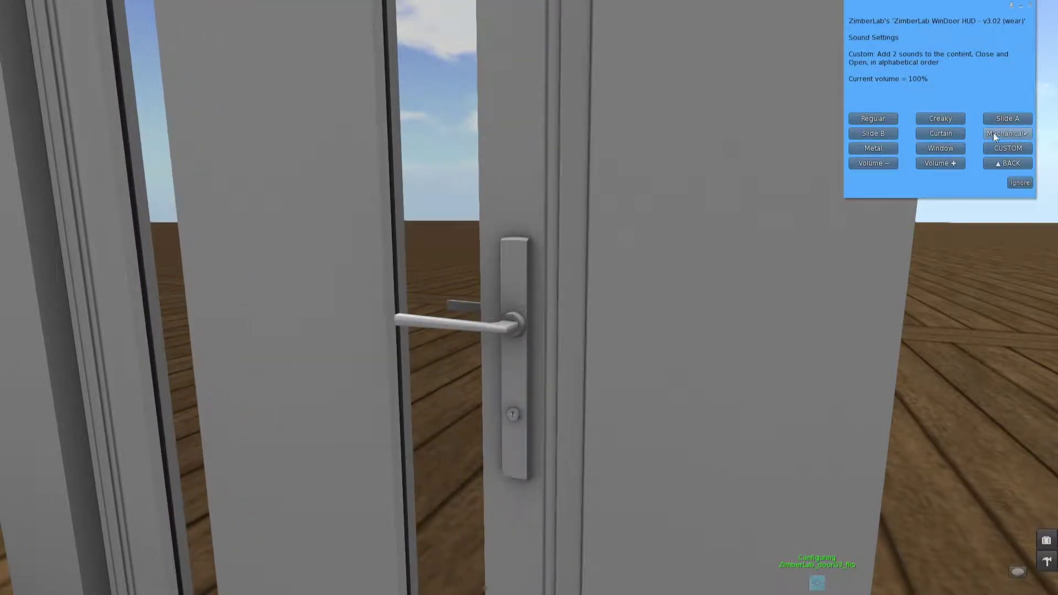
pyautogui.click(876, 149)
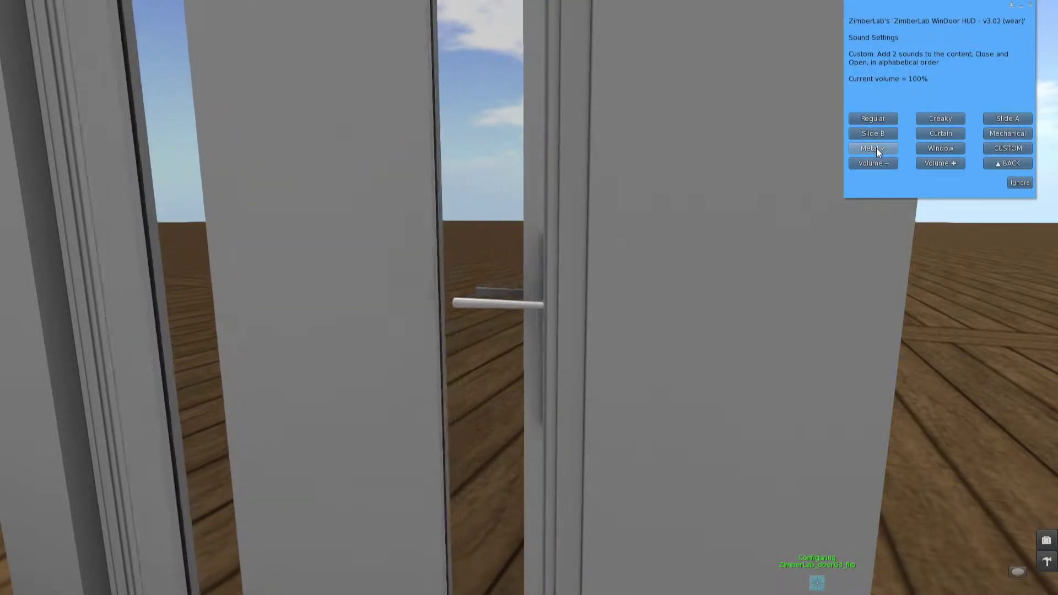
pyautogui.click(940, 150)
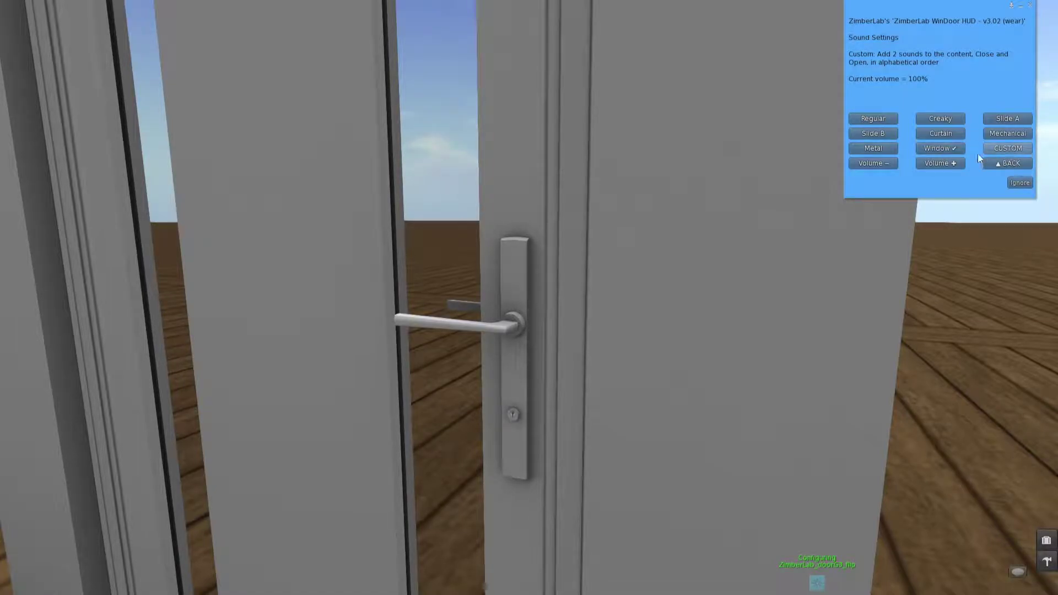
pyautogui.click(1003, 149)
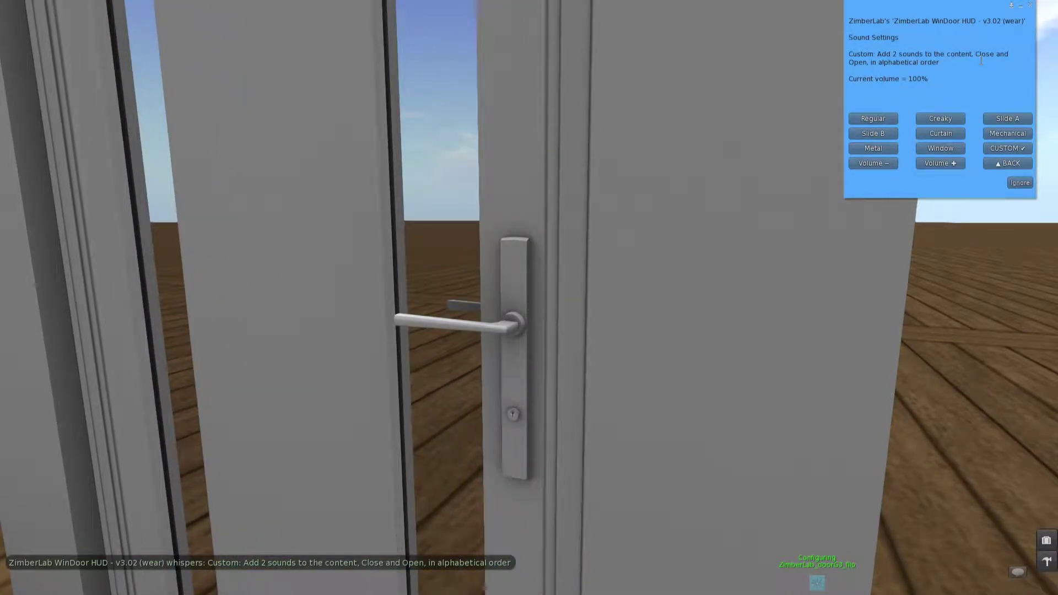
# - Check the alphabetically prefixed custom door close and door open sounds in the inventory, and close it
pyautogui.click(1046, 540)
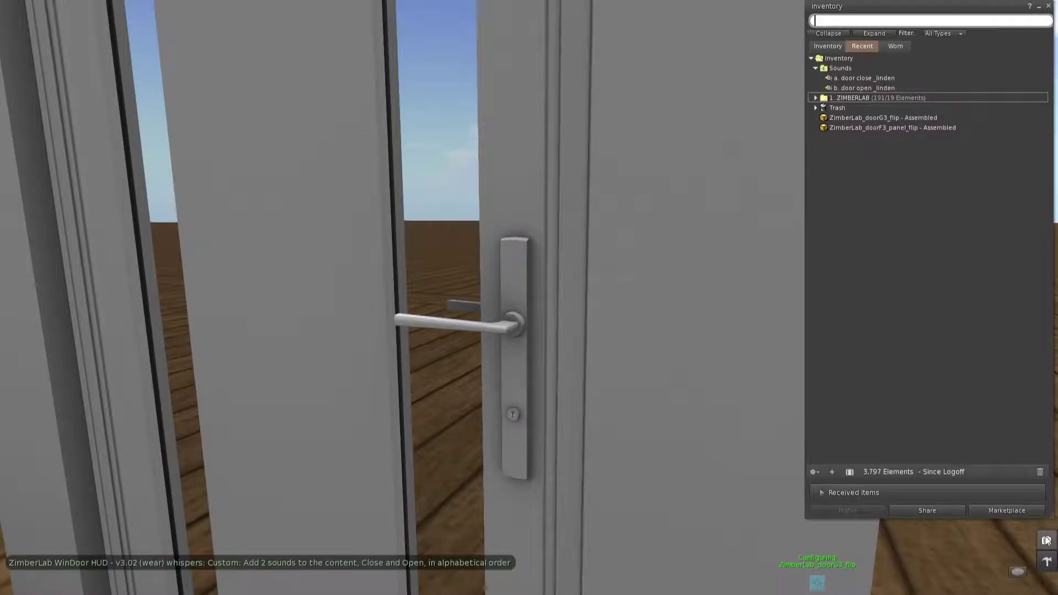
pyautogui.click(872, 80)
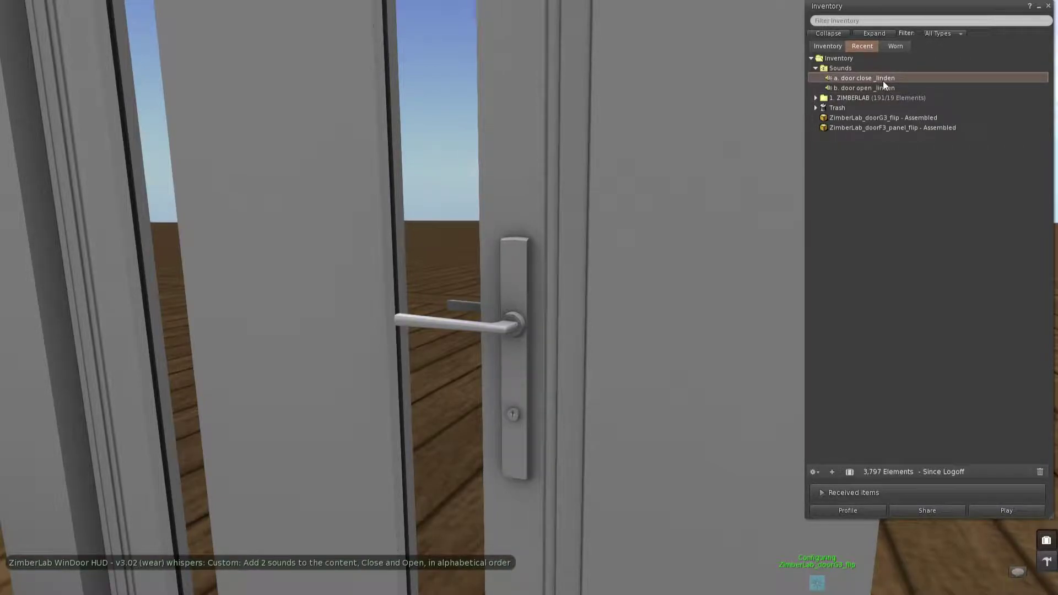
pyautogui.click(1048, 6)
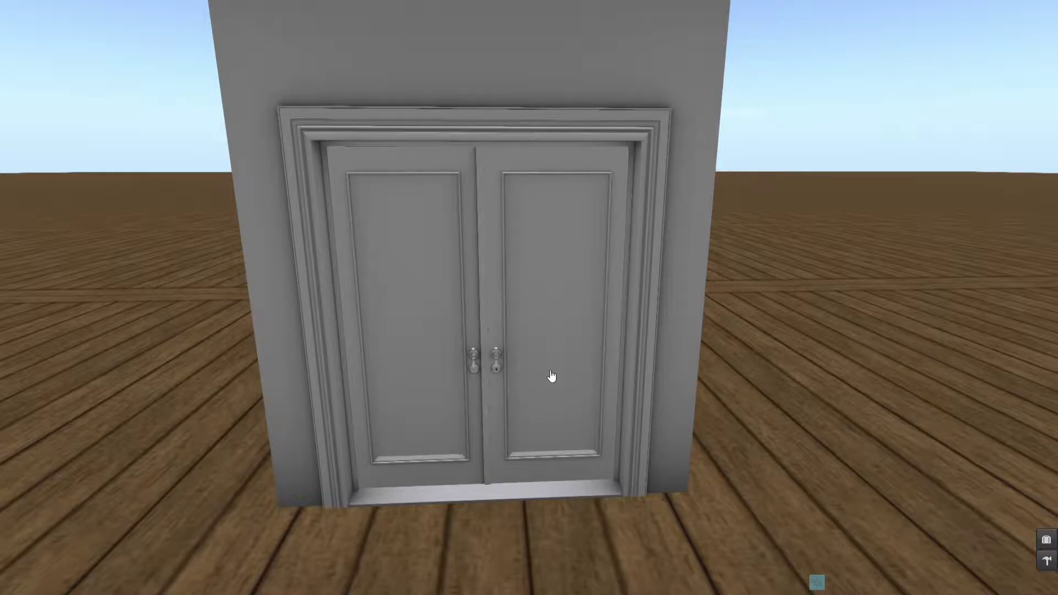
# - Open and close one leaf of the double door, and inspect the linked door assembly in the object editor
pyautogui.click(546, 303)
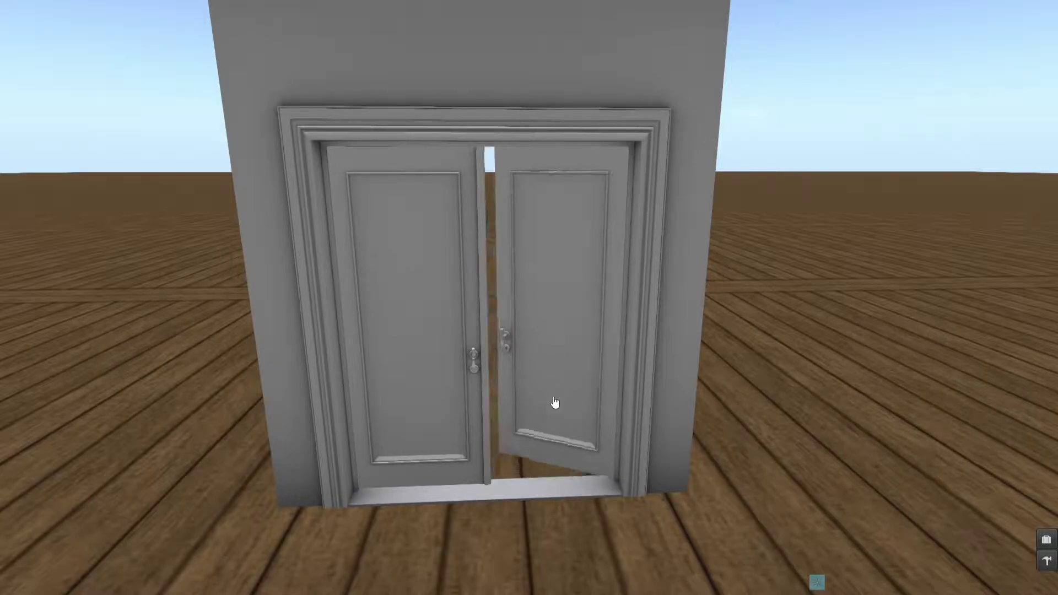
pyautogui.click(617, 356)
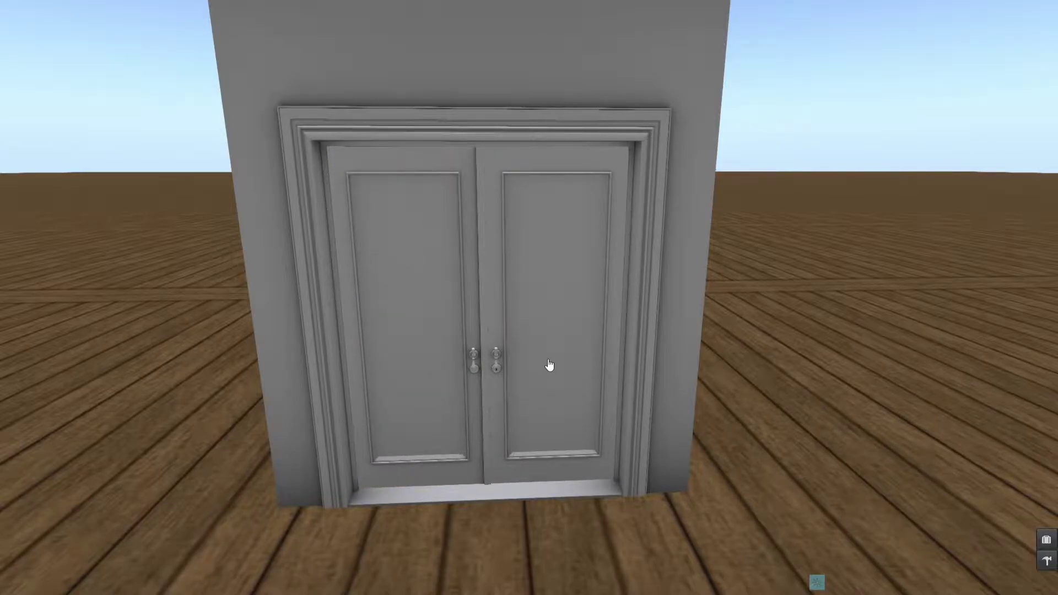
pyautogui.rightClick(484, 69)
pyautogui.click(502, 93)
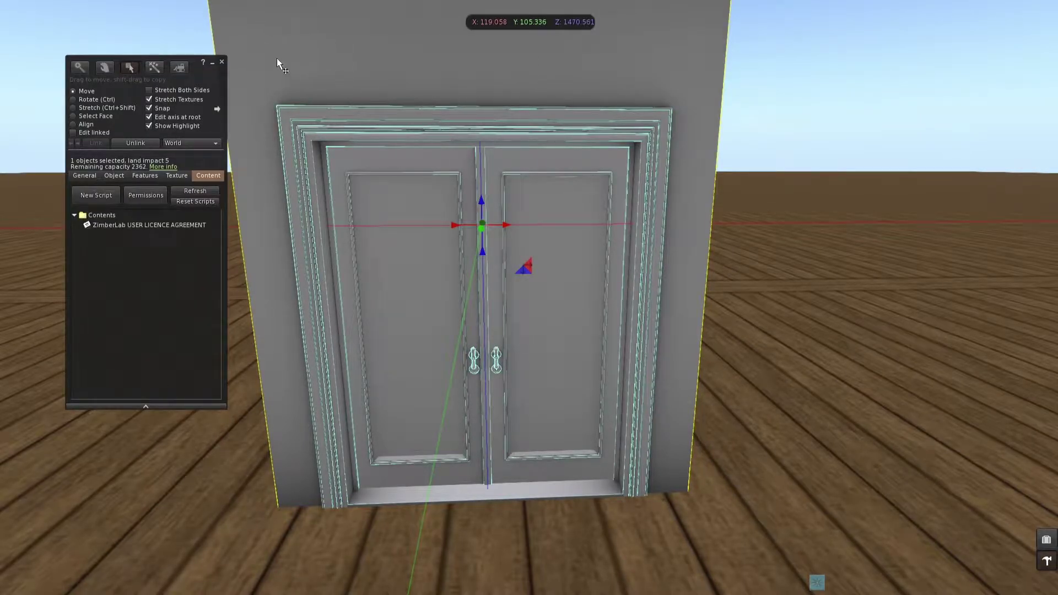
pyautogui.click(221, 61)
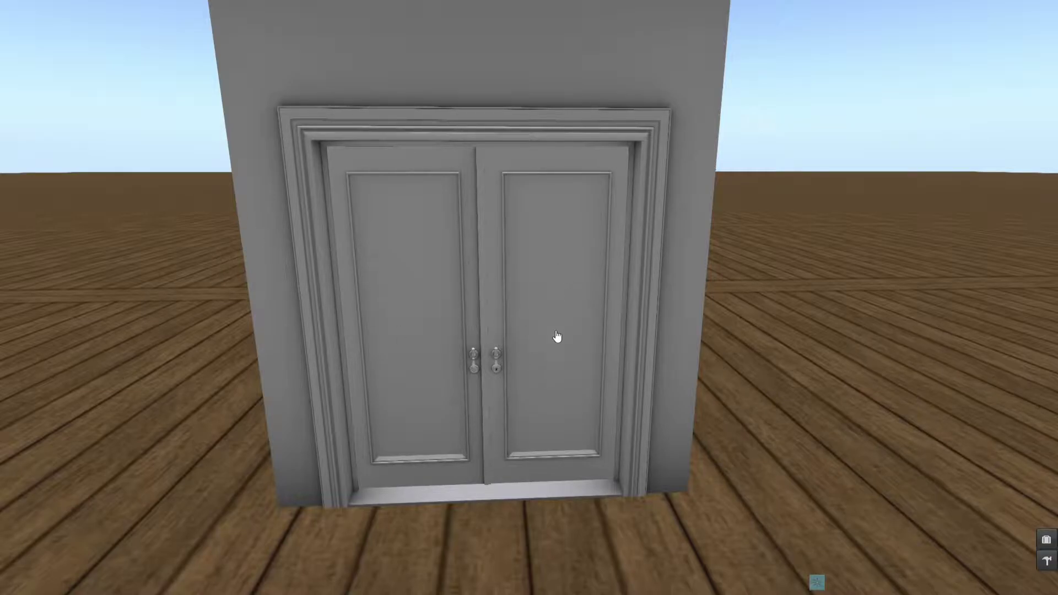
# - Set the sync channel of the double door's right leaf to 3 and finish its configuration
pyautogui.click(557, 356)
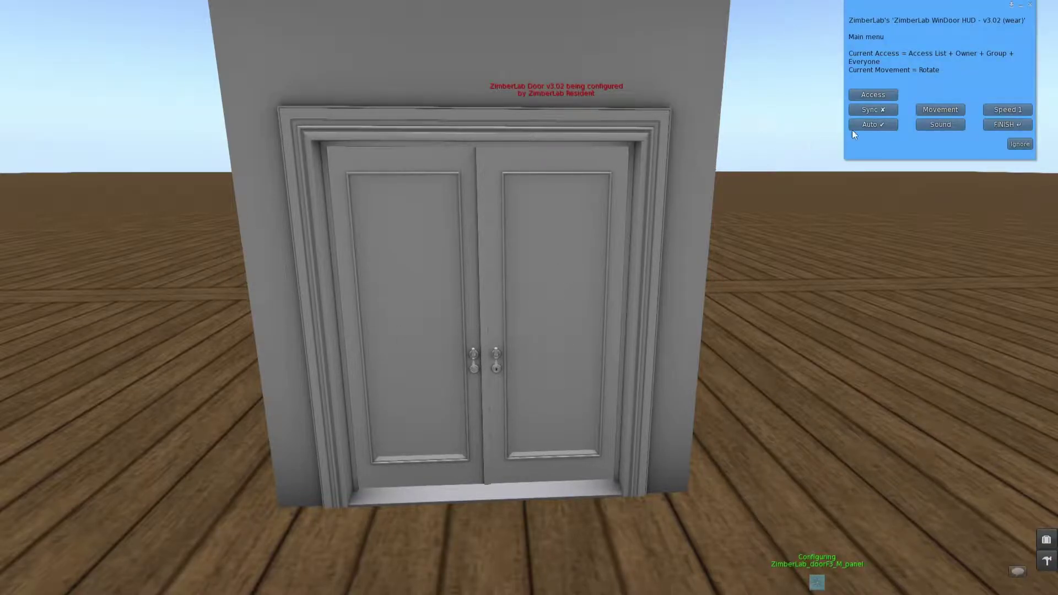
pyautogui.click(873, 109)
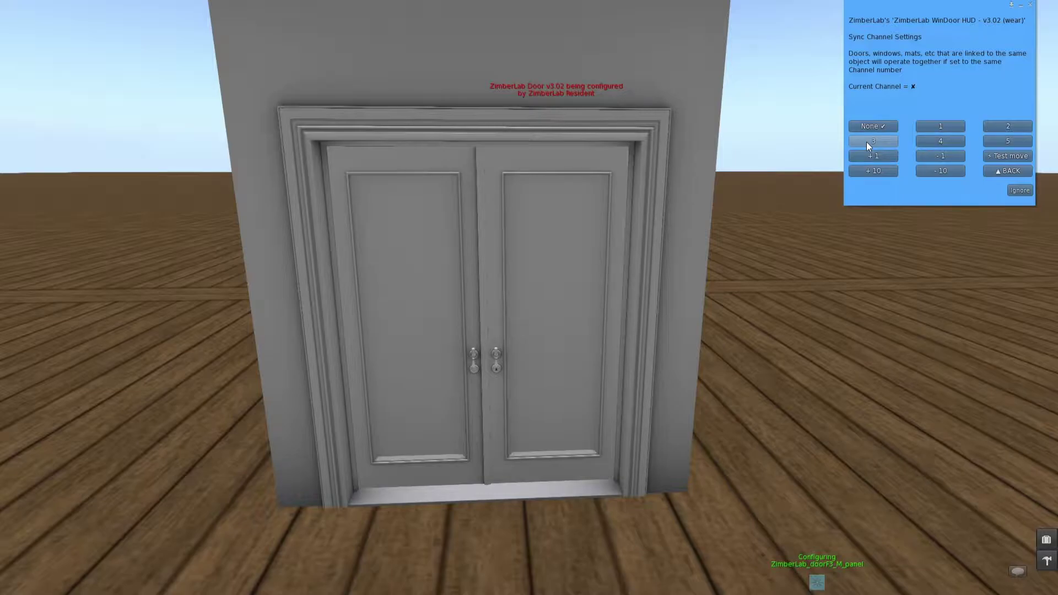
pyautogui.click(873, 141)
pyautogui.click(999, 169)
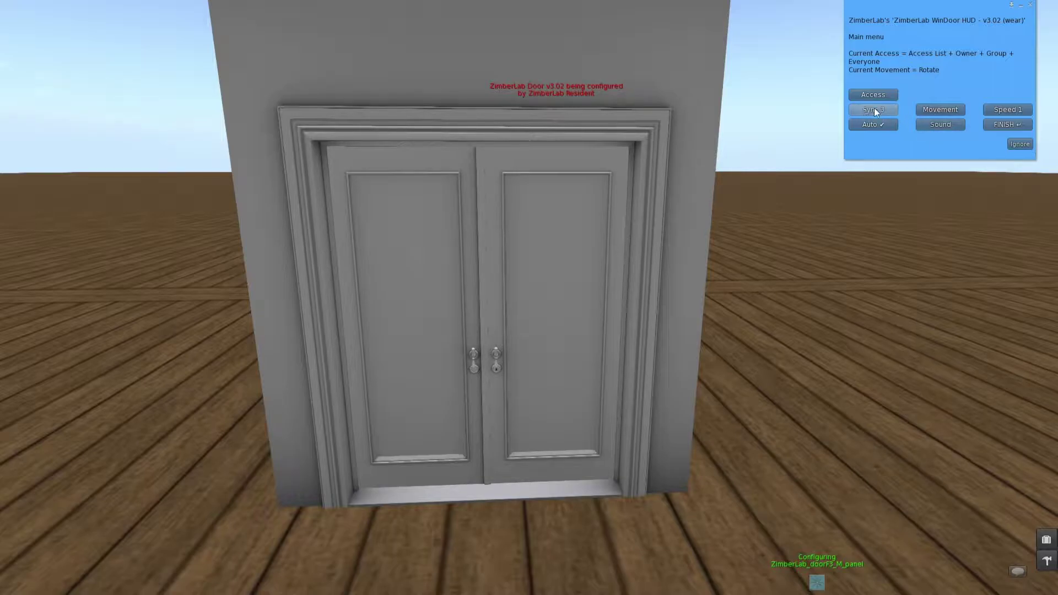
pyautogui.click(1006, 124)
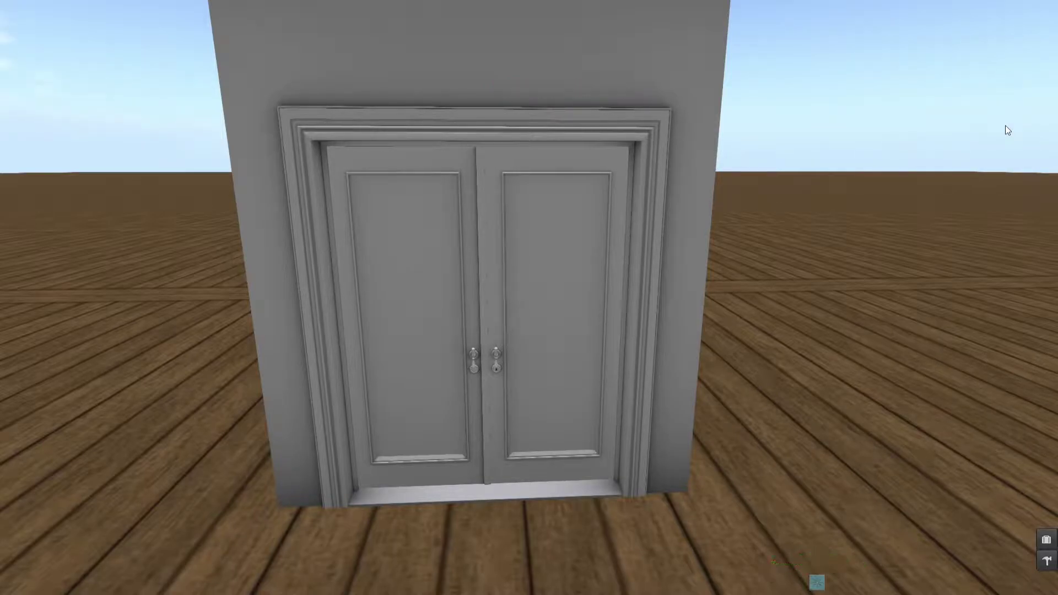
# - Set the sync channel of the double door's left leaf to 3 and finish its configuration
pyautogui.click(390, 335)
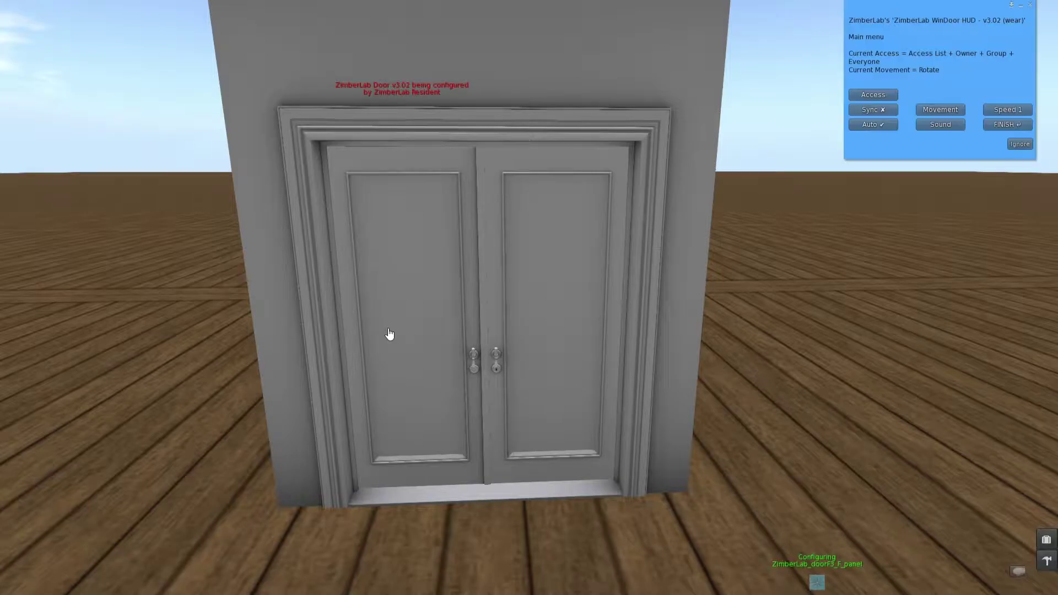
pyautogui.click(876, 109)
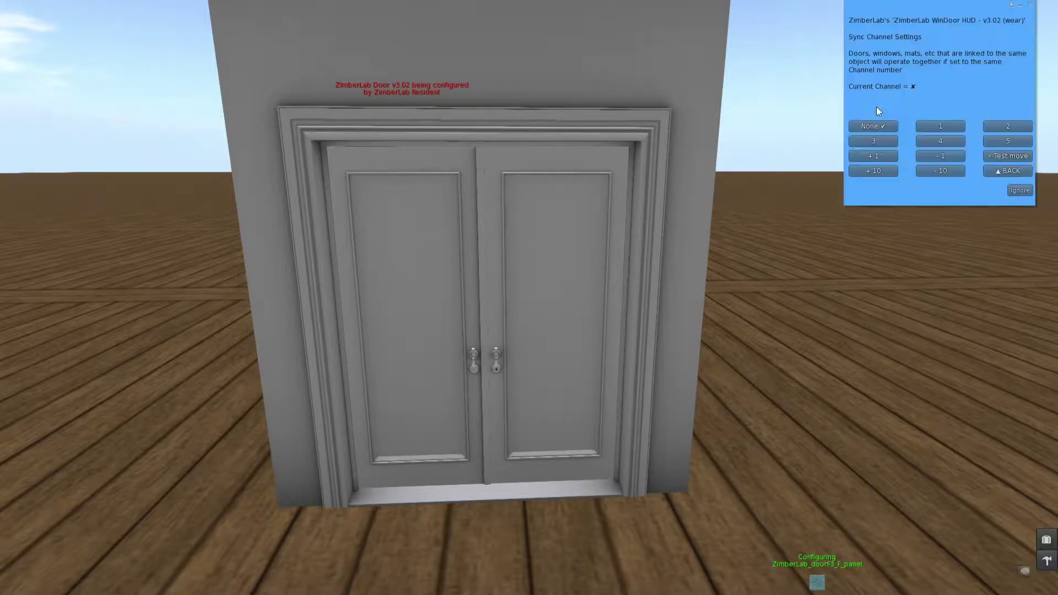
pyautogui.click(872, 142)
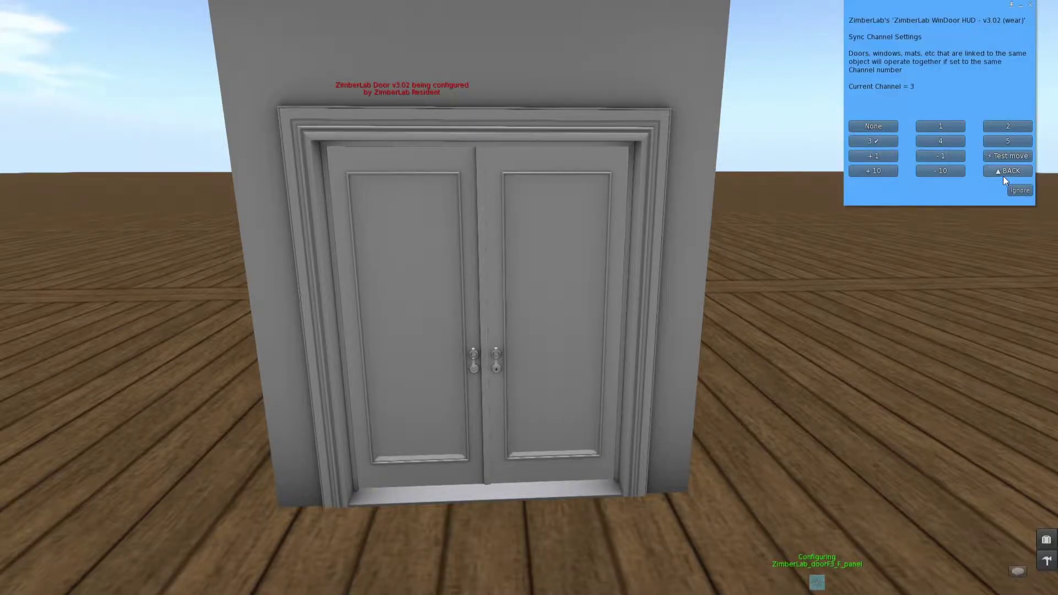
pyautogui.click(1007, 125)
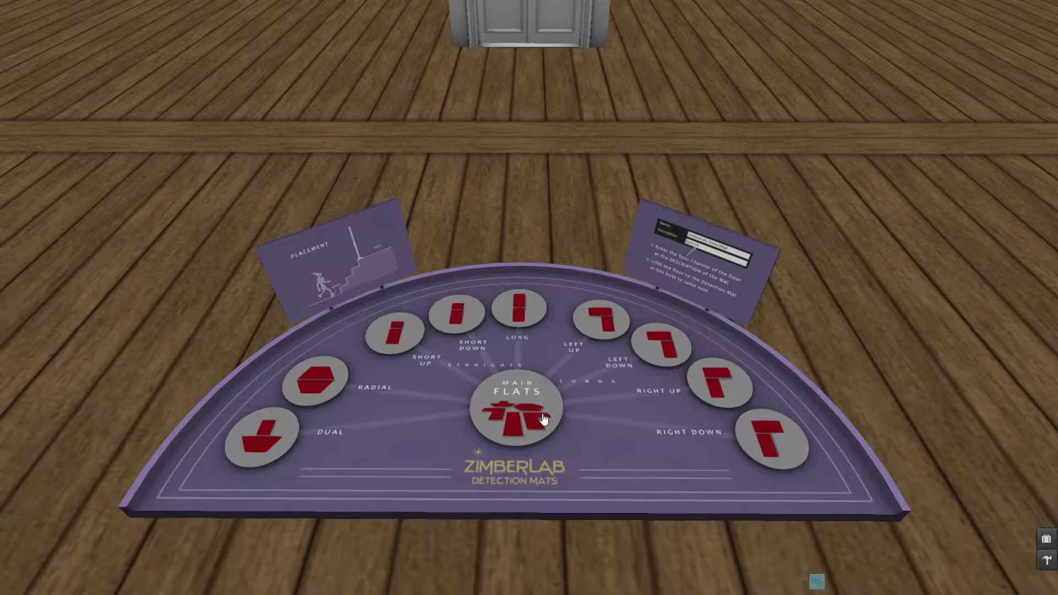
# - Try out the LONG 00 and LEFT 00 flat detection mats one after the other, deleting each after rezzing it
pyautogui.click(519, 408)
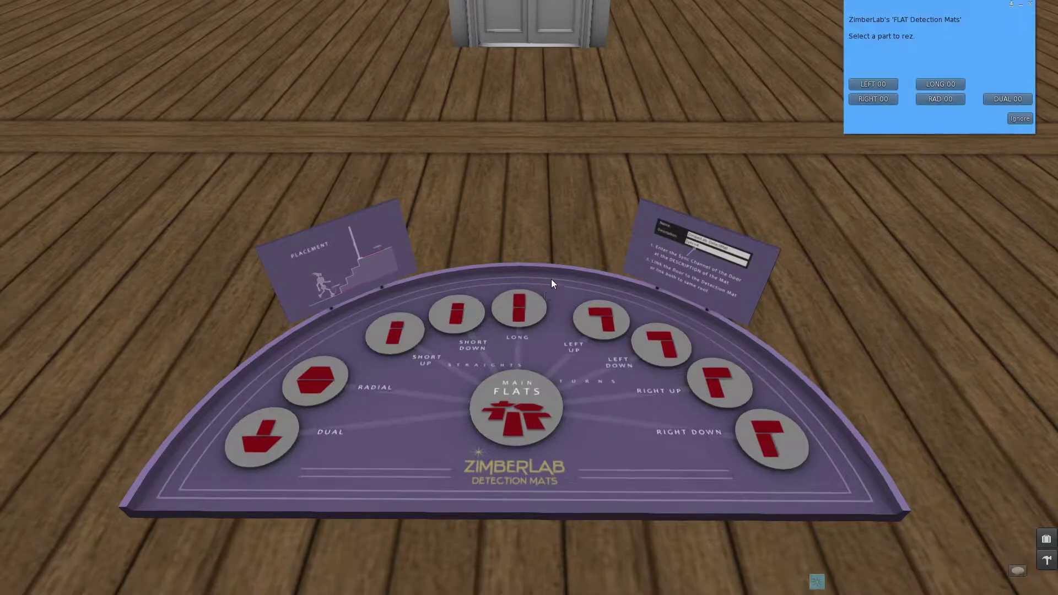
pyautogui.click(933, 85)
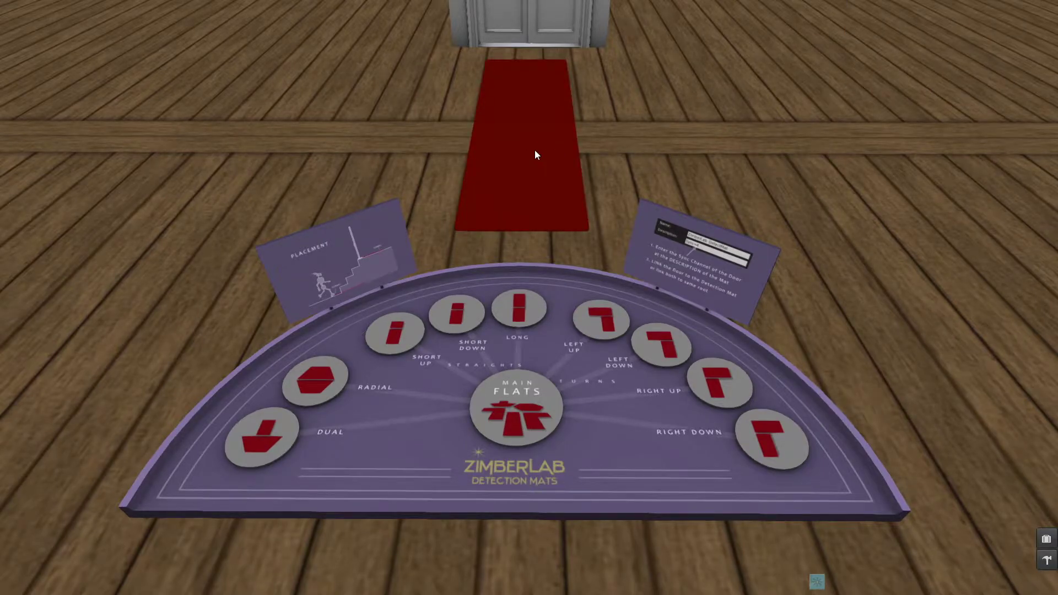
pyautogui.rightClick(534, 150)
pyautogui.click(537, 196)
pyautogui.click(574, 149)
pyautogui.click(521, 413)
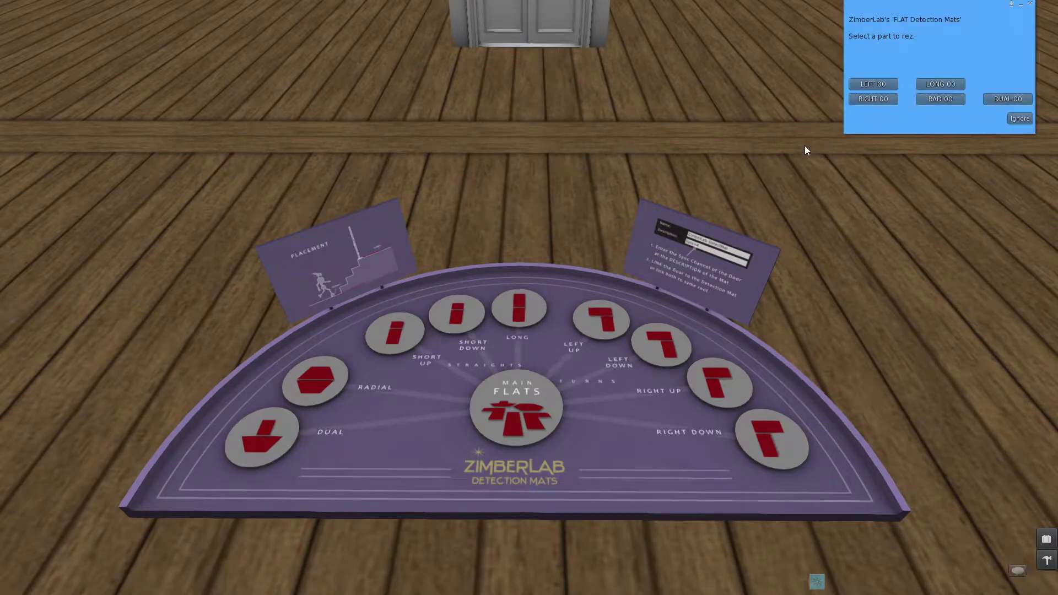
pyautogui.click(870, 83)
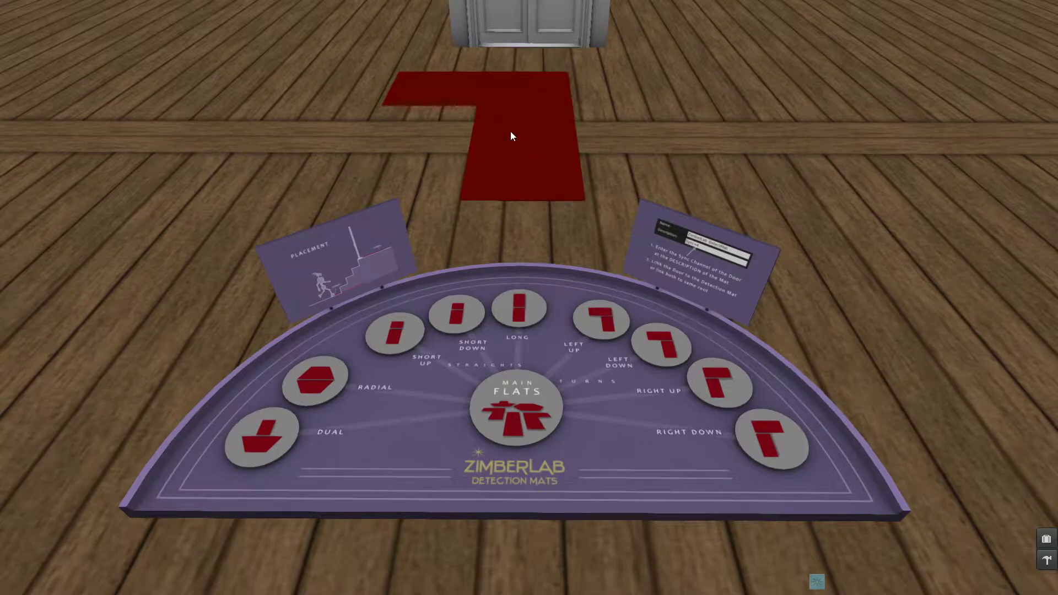
pyautogui.rightClick(510, 136)
pyautogui.click(537, 138)
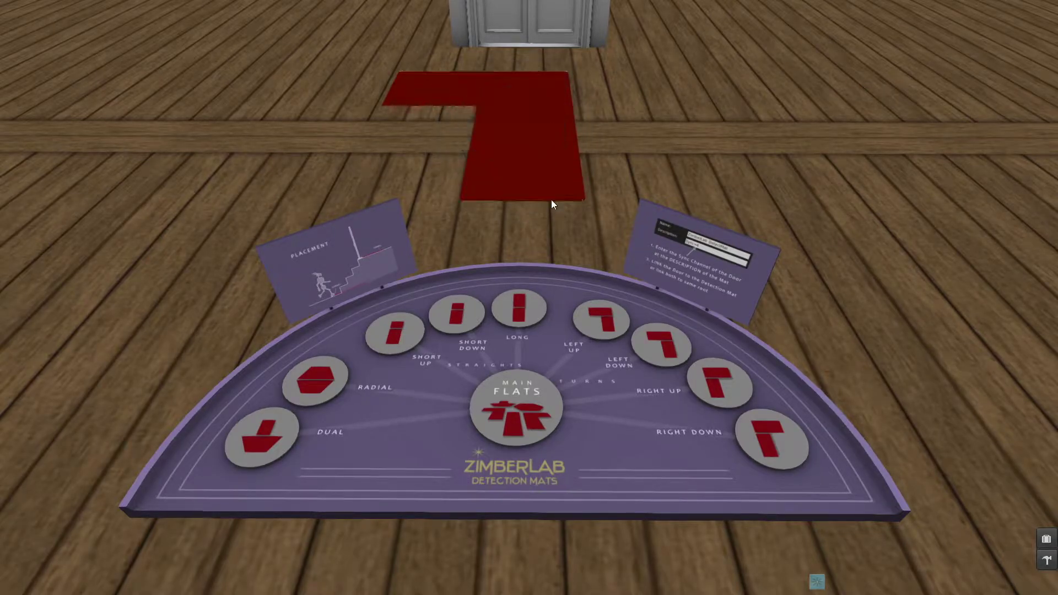
# - Try out the RAD 00 and DUAL 00 flat detection mats one after the other, deleting each after rezzing it
pyautogui.click(524, 405)
pyautogui.click(937, 98)
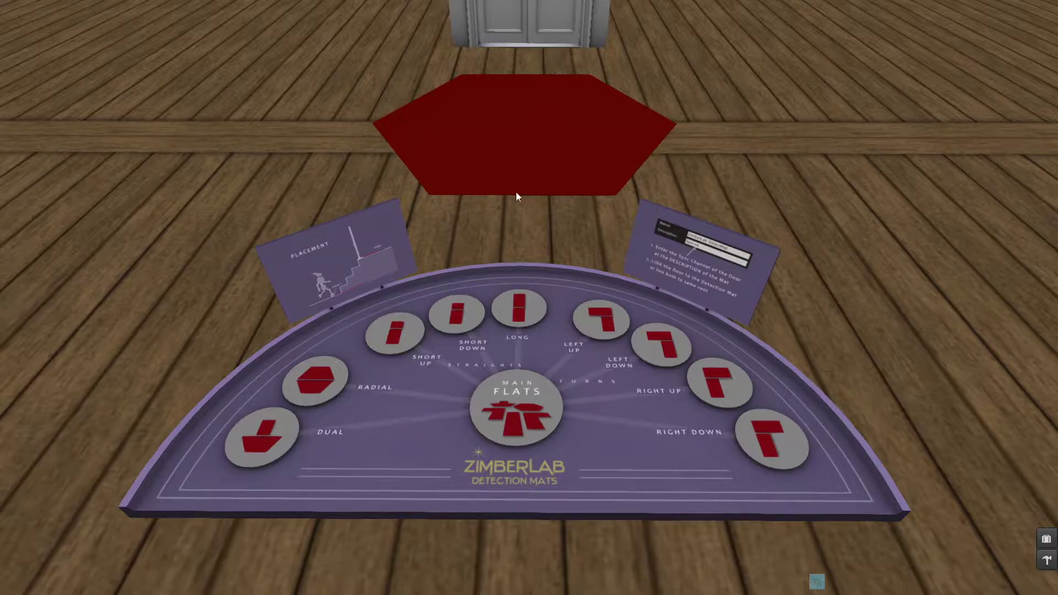
pyautogui.rightClick(521, 169)
pyautogui.click(551, 164)
pyautogui.click(521, 416)
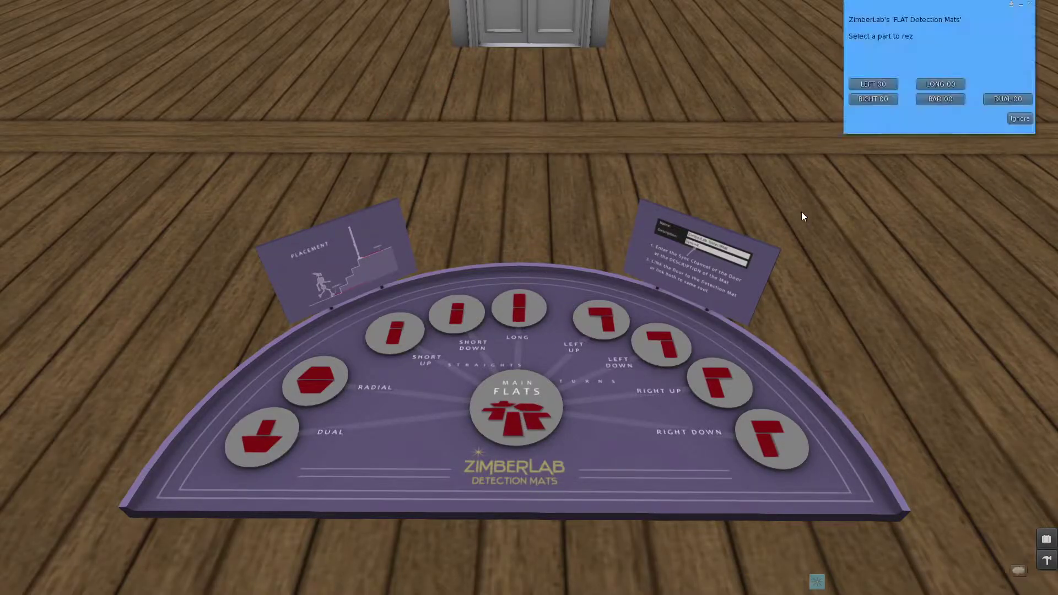
pyautogui.click(996, 100)
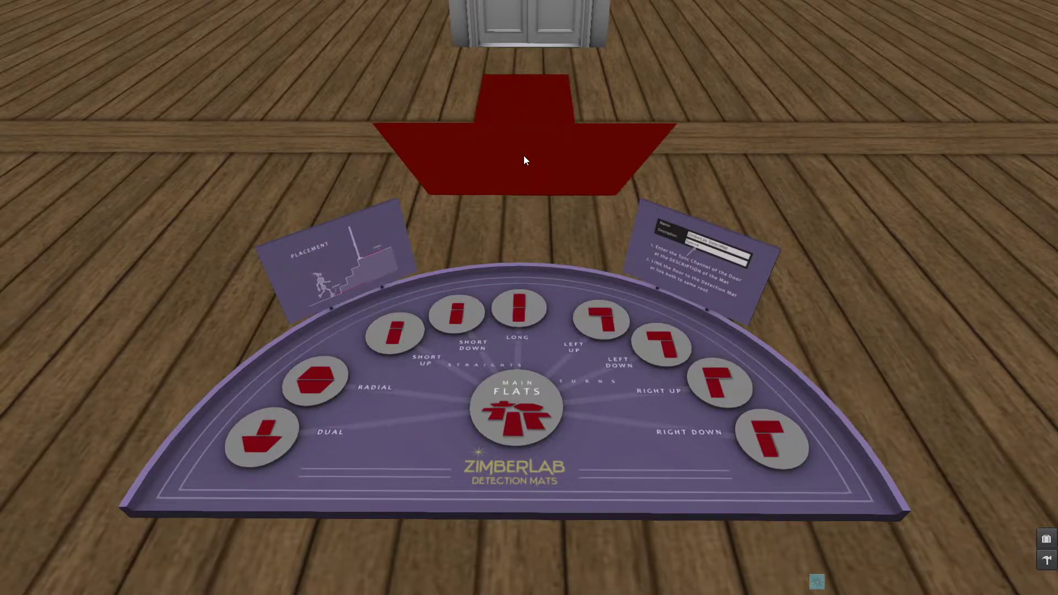
pyautogui.rightClick(523, 154)
pyautogui.click(560, 157)
# - Rez a LONG 00 flat detection mat and move it so that it runs through the double door's threshold
pyautogui.click(527, 412)
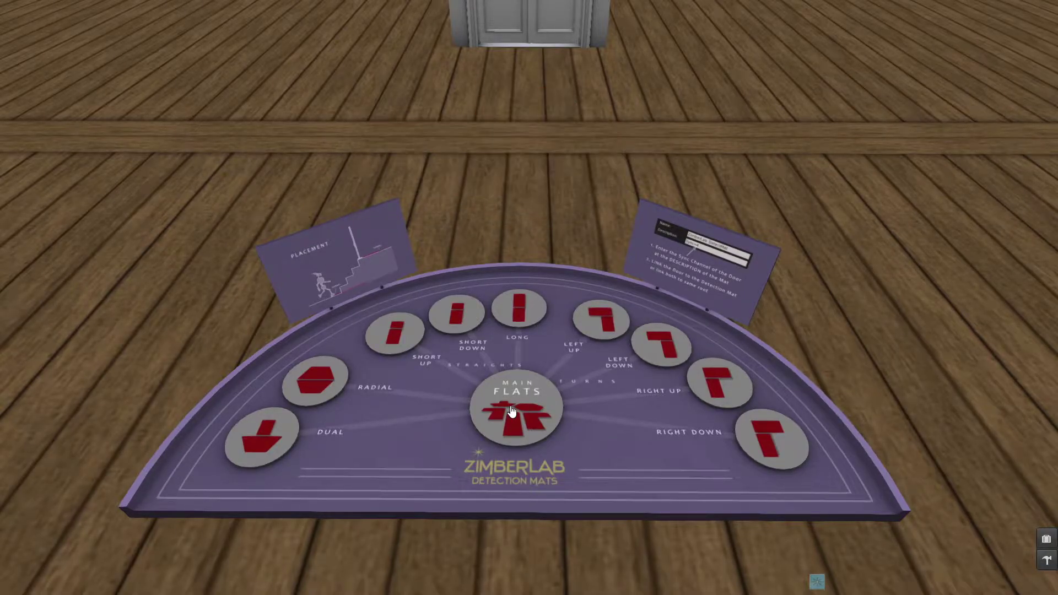
pyautogui.click(936, 90)
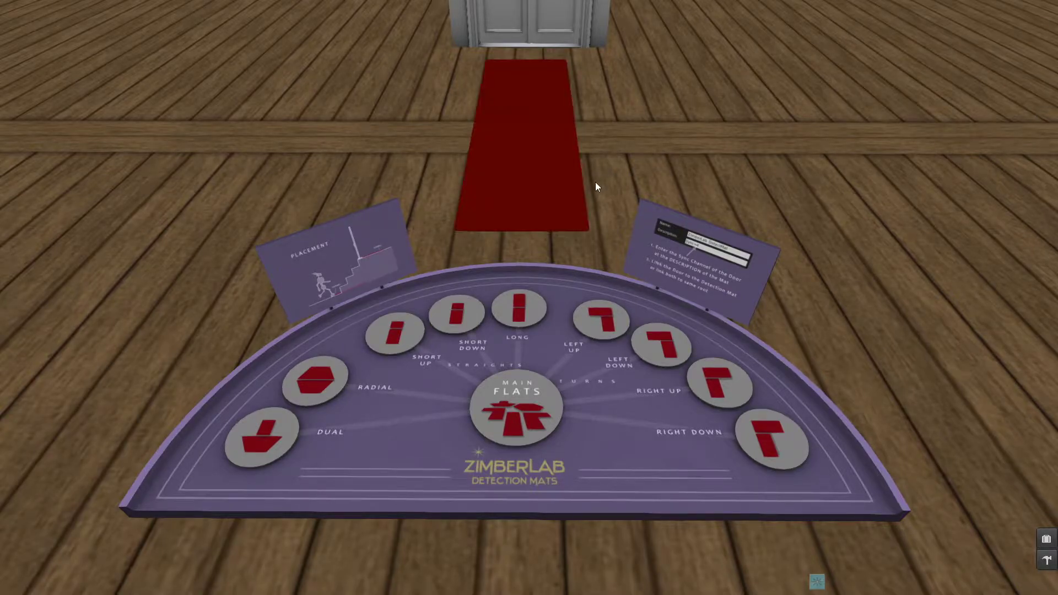
pyautogui.keyDown('ctrl'); pyautogui.keyDown('alt'); pyautogui.moveTo(544, 124); pyautogui.dragTo(683, 170); pyautogui.keyUp('alt'); pyautogui.keyUp('ctrl')
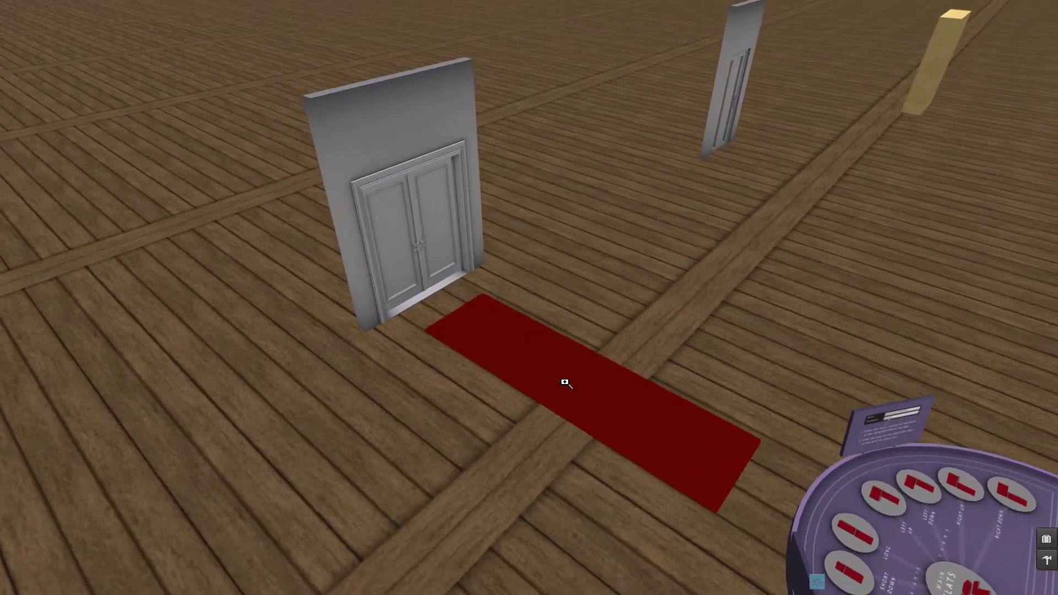
pyautogui.rightClick(589, 380)
pyautogui.click(610, 408)
pyautogui.moveTo(596, 392); pyautogui.dragTo(440, 298)
pyautogui.keyDown('ctrl'); pyautogui.keyDown('alt'); pyautogui.moveTo(440, 298); pyautogui.dragTo(538, 299); pyautogui.keyUp('alt'); pyautogui.keyUp('ctrl')
# - Stretch both sides of the detection mat to fit the width of the double-door opening and centre it on the threshold
pyautogui.hotkey('ctrl', 'shift')
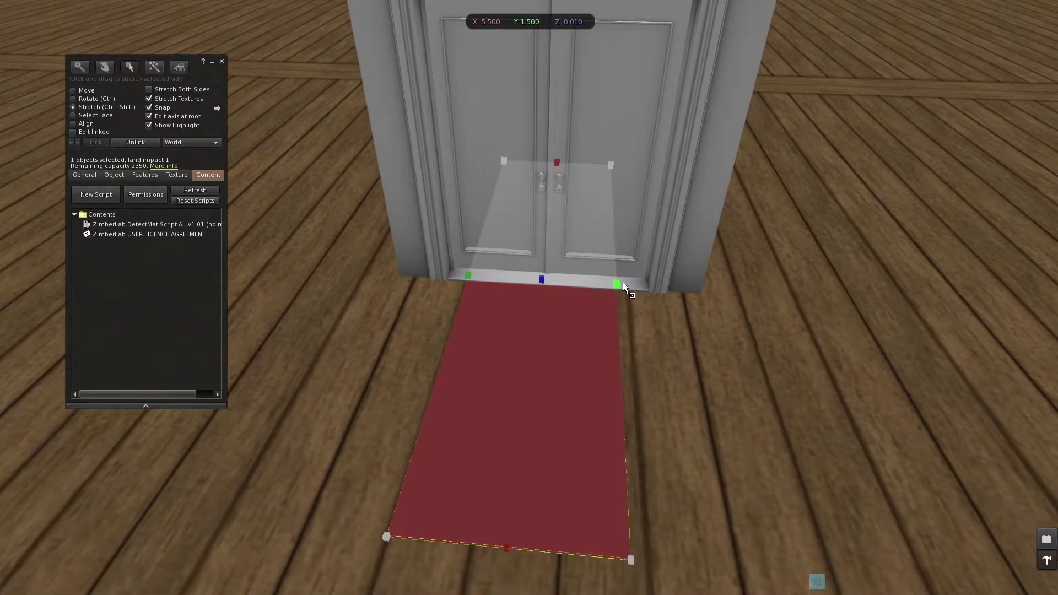
pyautogui.moveTo(617, 283); pyautogui.dragTo(656, 285)
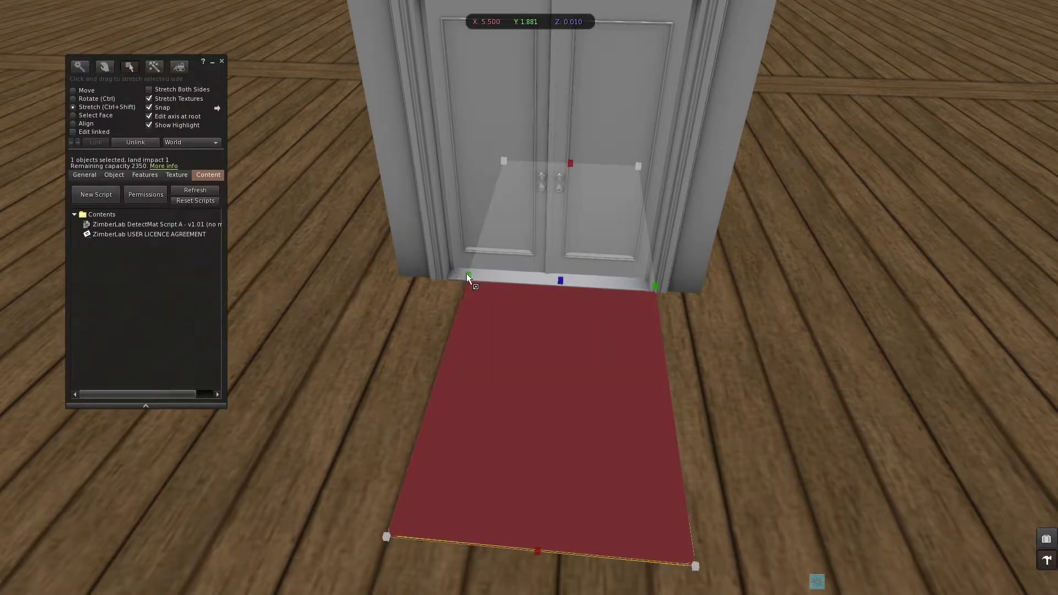
pyautogui.keyDown('ctrl'); pyautogui.keyDown('shift'); pyautogui.moveTo(465, 275); pyautogui.dragTo(567, 402); pyautogui.keyUp('shift'); pyautogui.keyUp('ctrl')
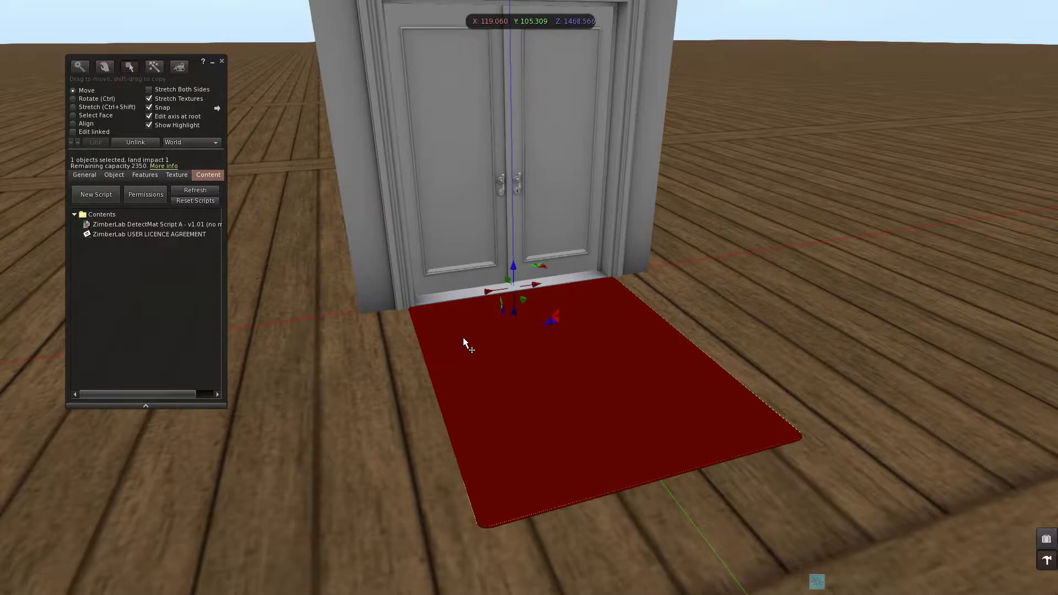
# - Set the detection mat's description to Sync=3
pyautogui.click(84, 175)
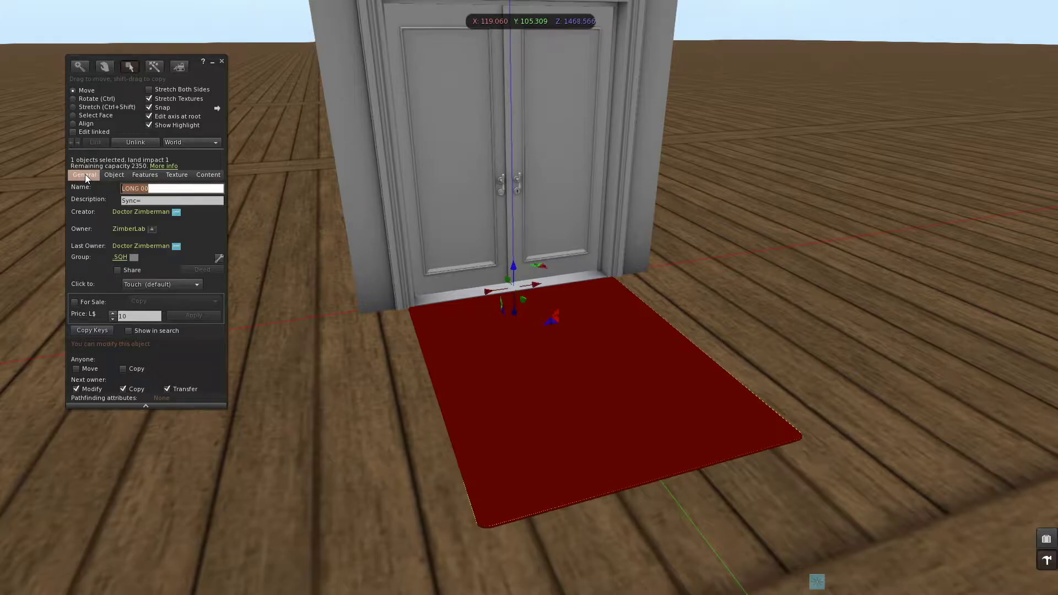
pyautogui.moveTo(197, 159); pyautogui.dragTo(296, 172)
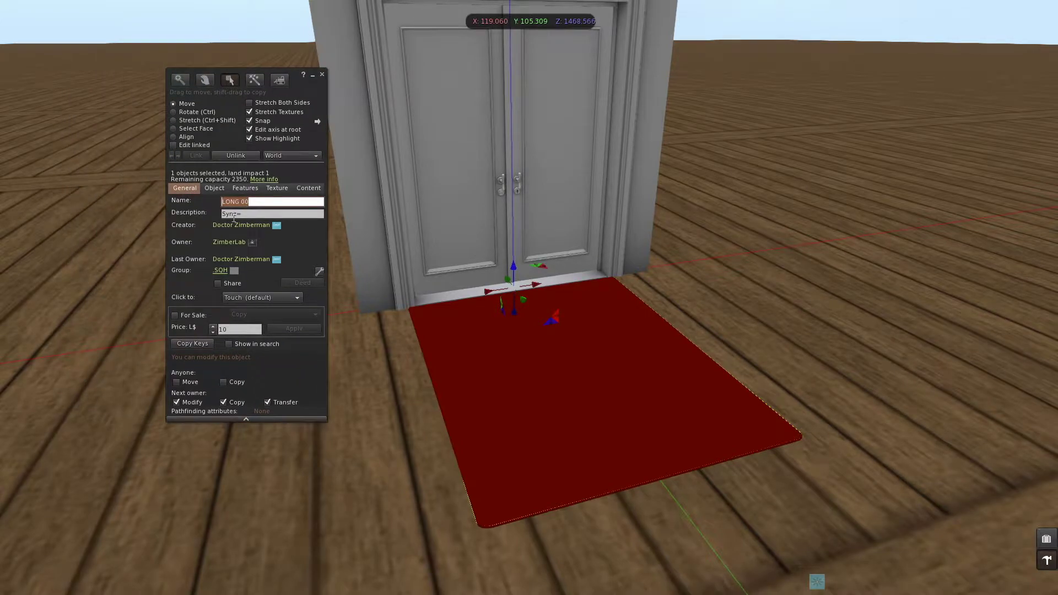
pyautogui.click(251, 214)
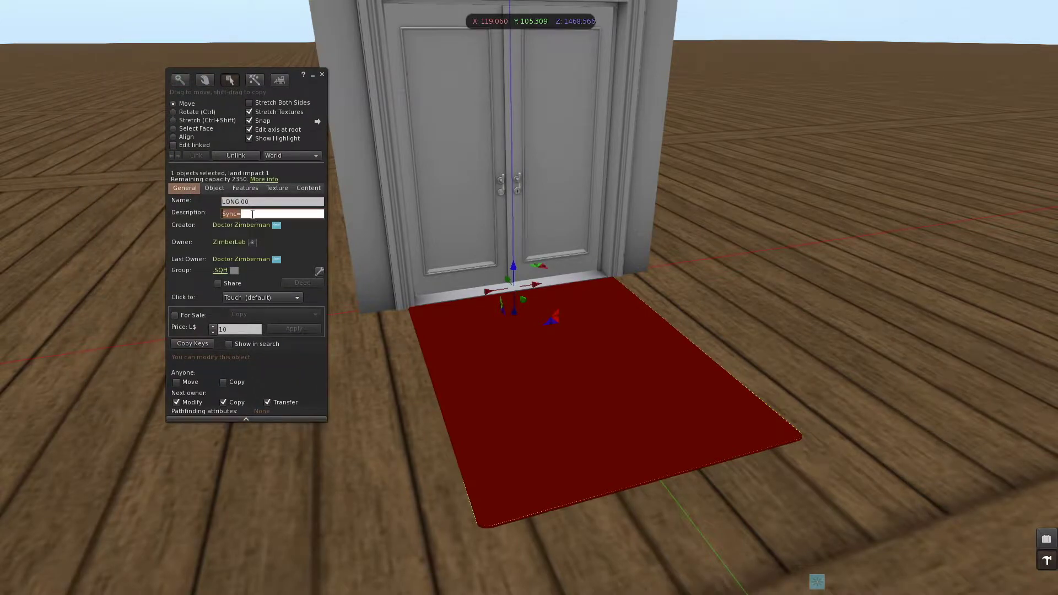
pyautogui.write('3')
pyautogui.press('Return')
# - Link the detection mat to the double-door assembly, keeping the door assembly as root, and close the object editor
pyautogui.keyDown('shift'); pyautogui.click(368, 188); pyautogui.keyUp('shift')
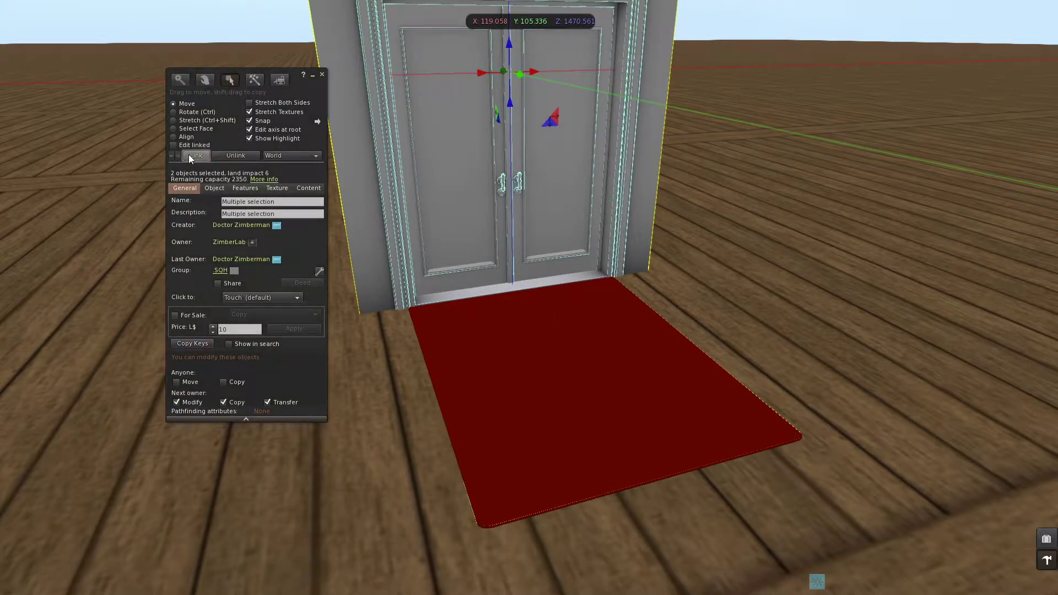
pyautogui.click(188, 154)
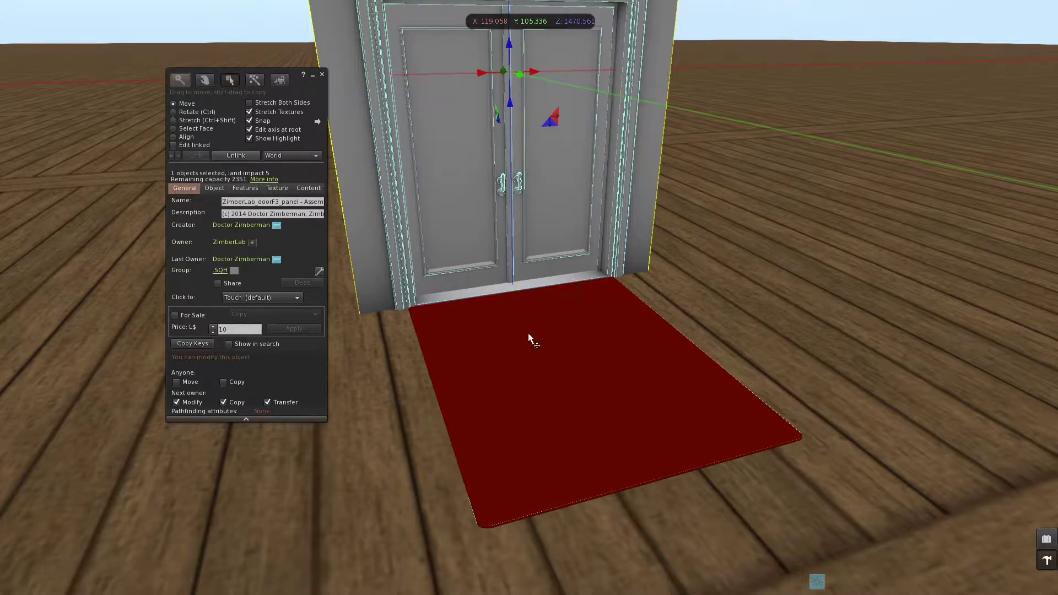
pyautogui.click(323, 74)
pyautogui.scroll(3, 609, 373)
pyautogui.scroll(-5, 529, 304)
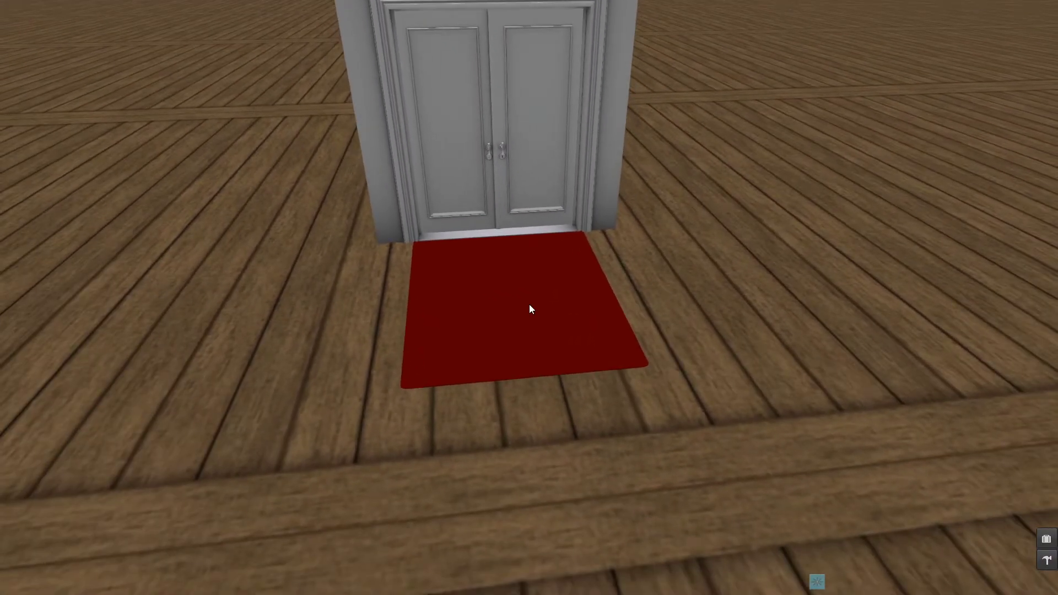
# - Test the automatic opening by walking the avatar onto the detection mat, backing off it and stepping onto it again
pyautogui.press('Escape')
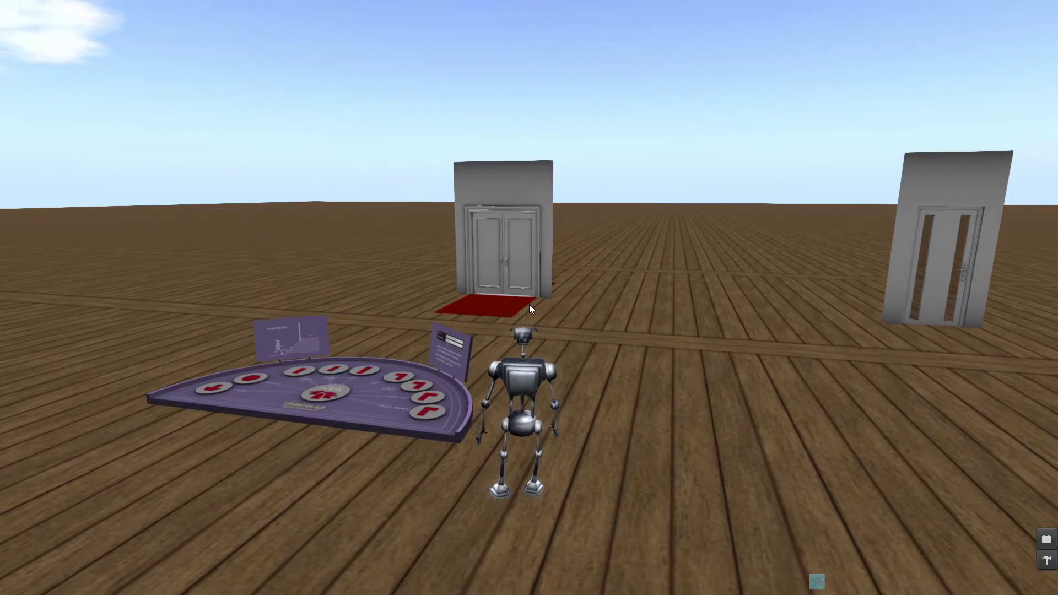
pyautogui.press('Up')
pyautogui.press('Left')
pyautogui.press('Up')
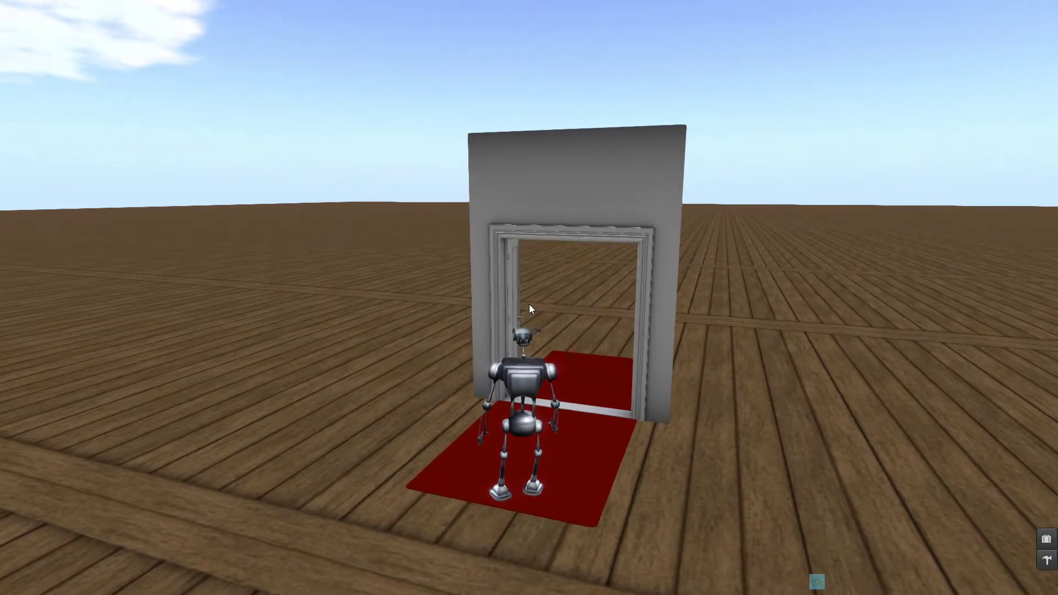
pyautogui.press('Down')
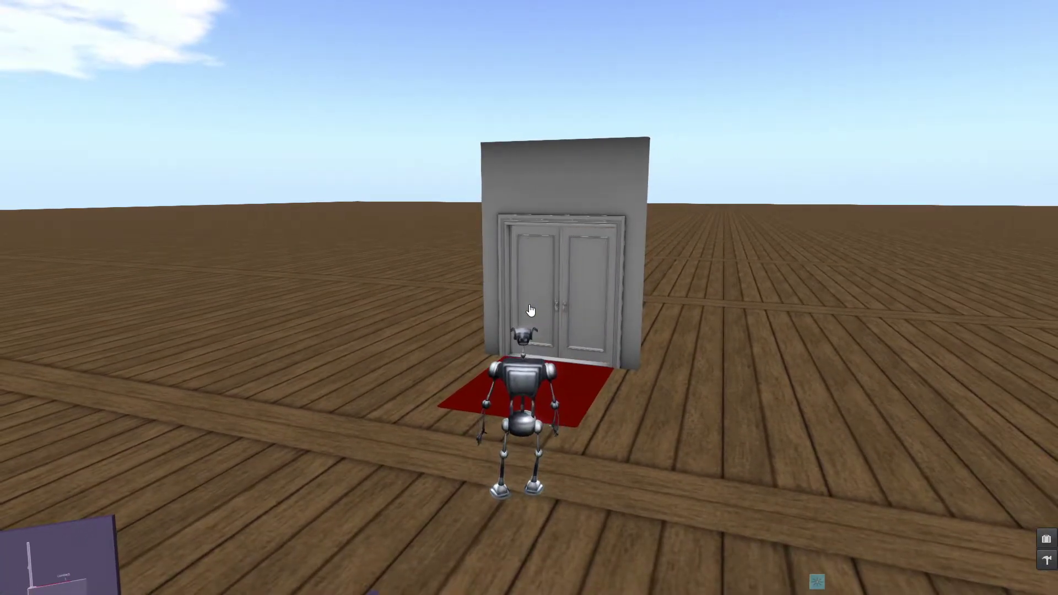
pyautogui.press('Up')
pyautogui.press('Right')
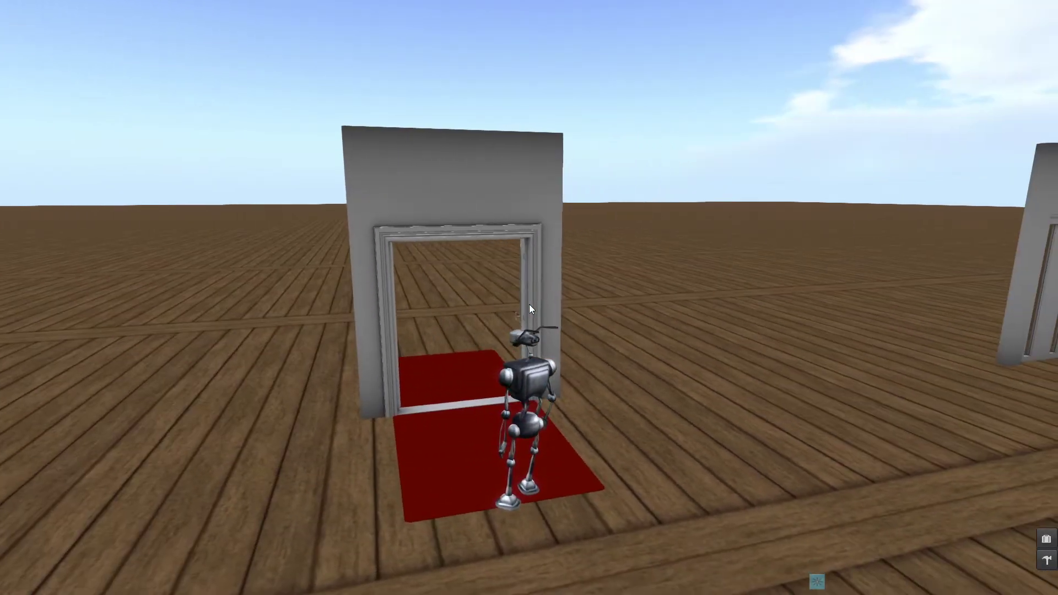
# - Walk the avatar through the double door, turn around and walk back through from the other side
pyautogui.press('Up')
pyautogui.press('Left')
pyautogui.press('Up')
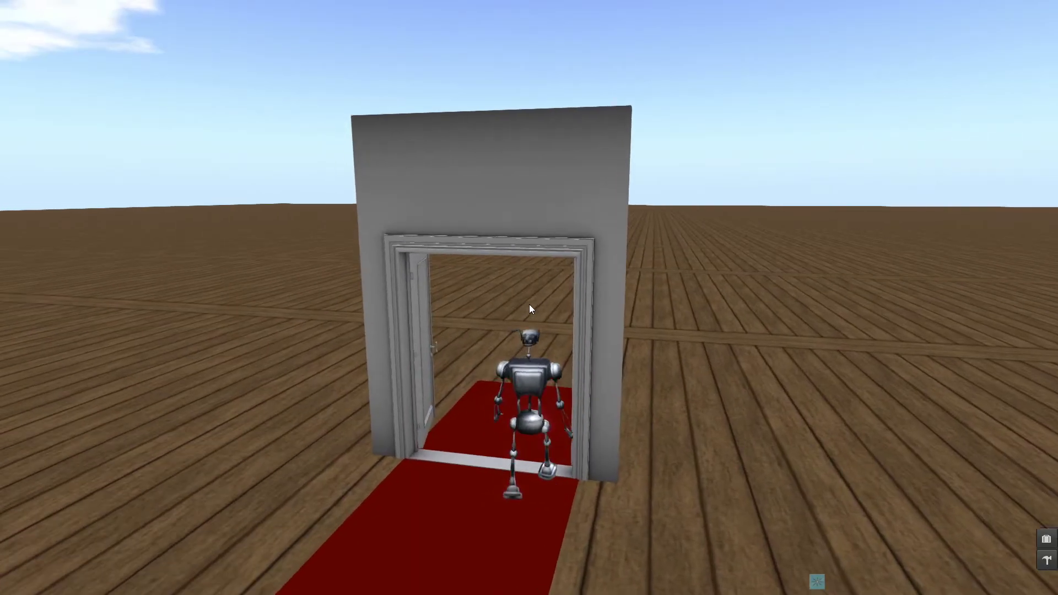
pyautogui.press('Up')
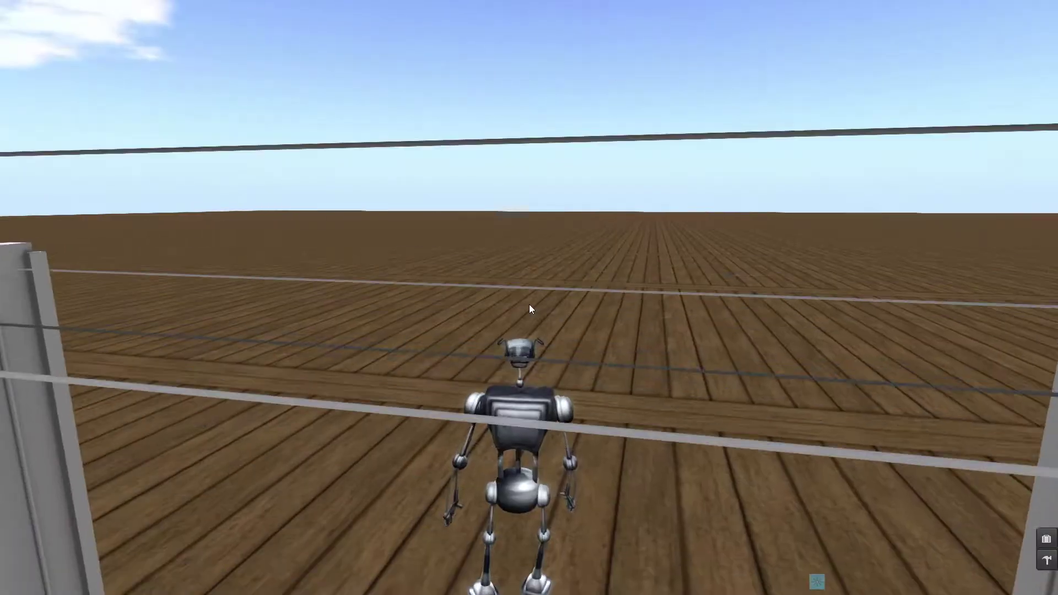
pyautogui.press('Left')
pyautogui.press('Left')
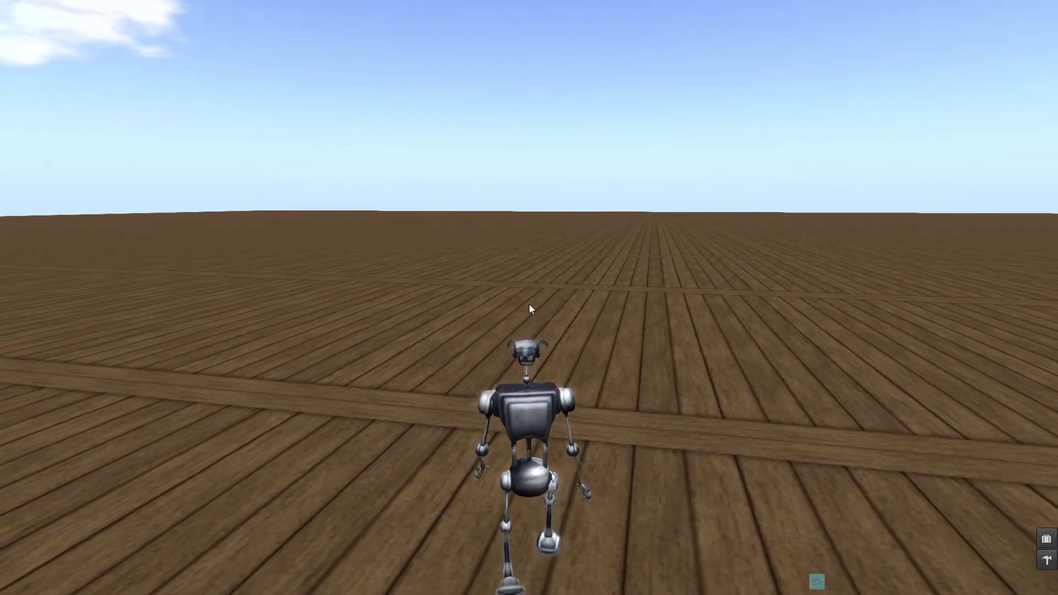
pyautogui.press('Left')
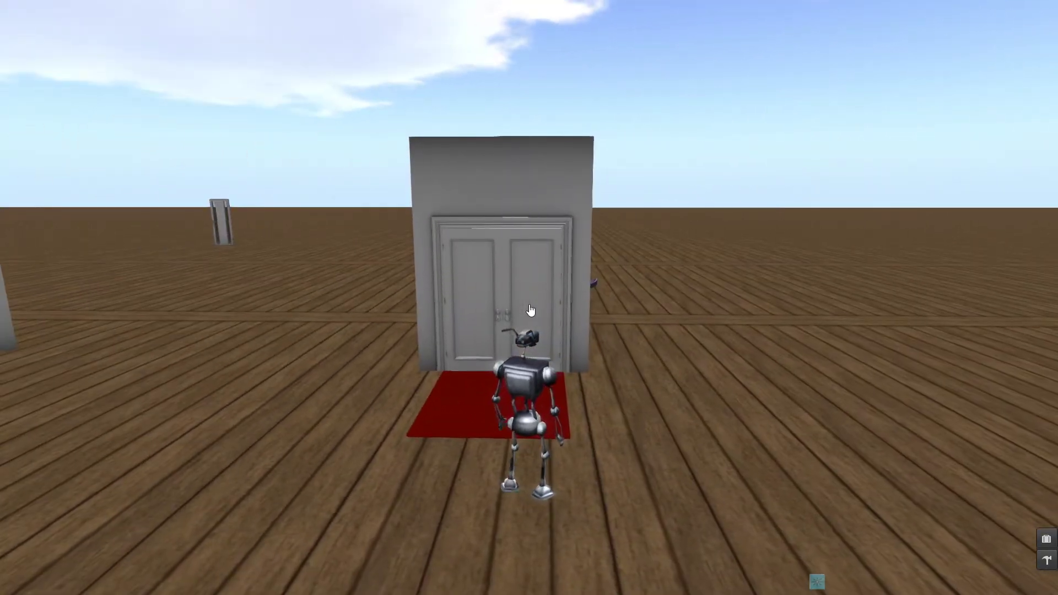
pyautogui.click(530, 310)
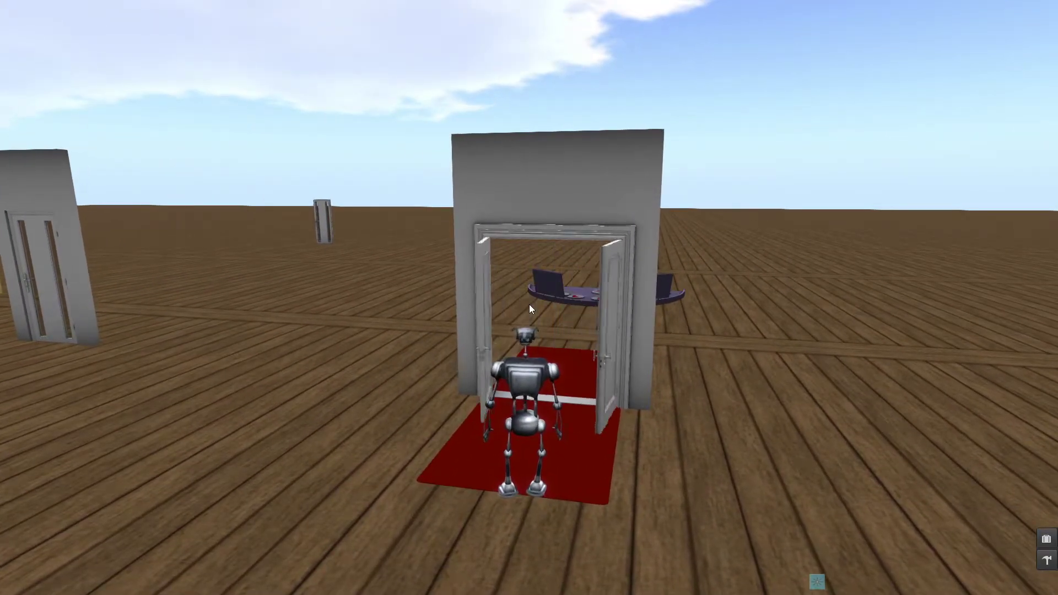
pyautogui.press('Up')
pyautogui.press('Up')
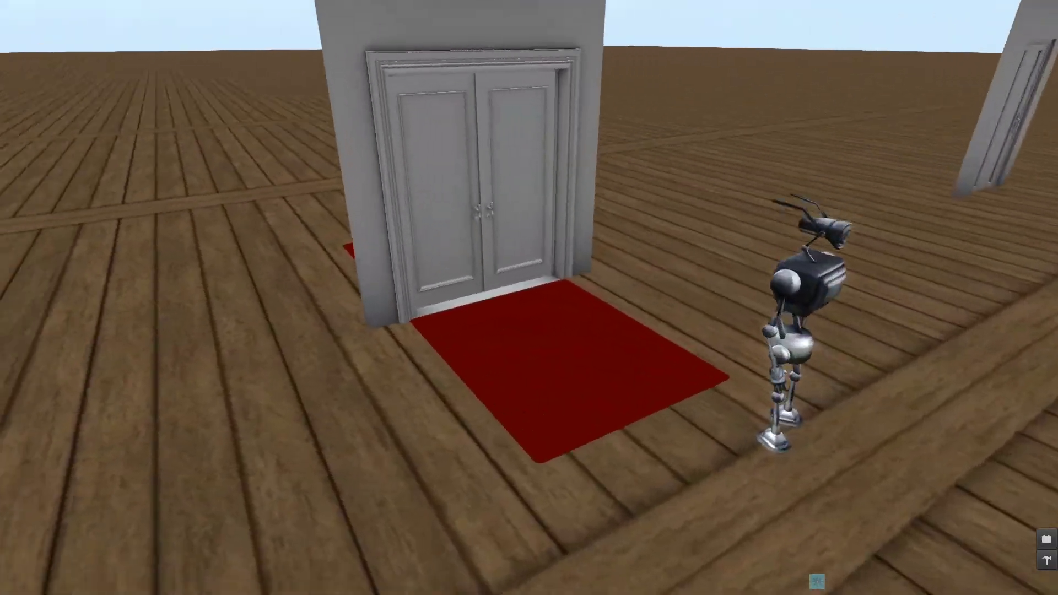
# - Apply the *Default Transparent Texture to the linked red detection mat in front of the double door, then close the object editor
pyautogui.rightClick(492, 350)
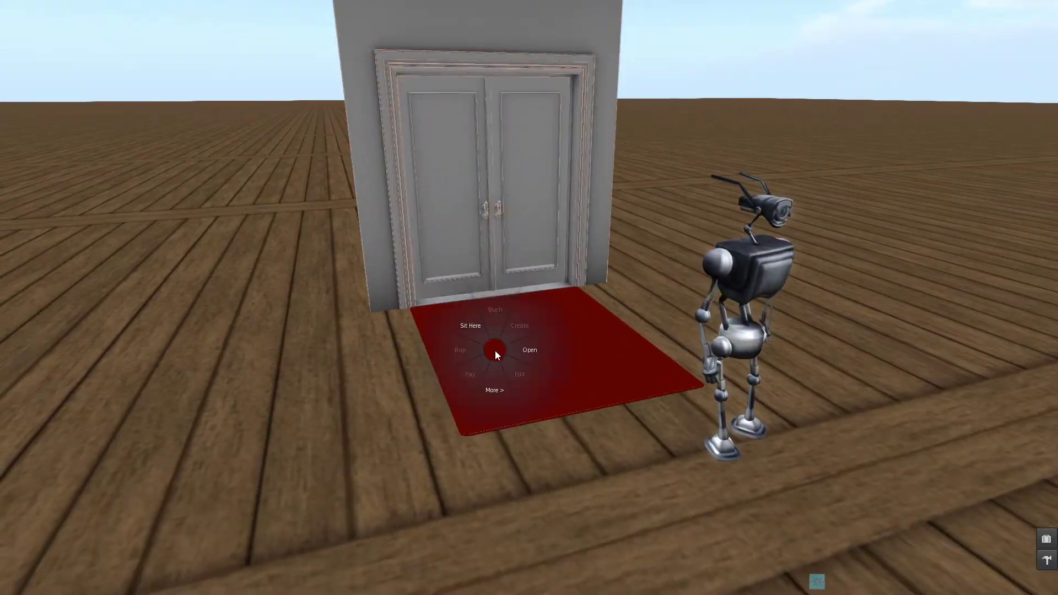
pyautogui.click(524, 374)
pyautogui.click(202, 145)
pyautogui.click(530, 373)
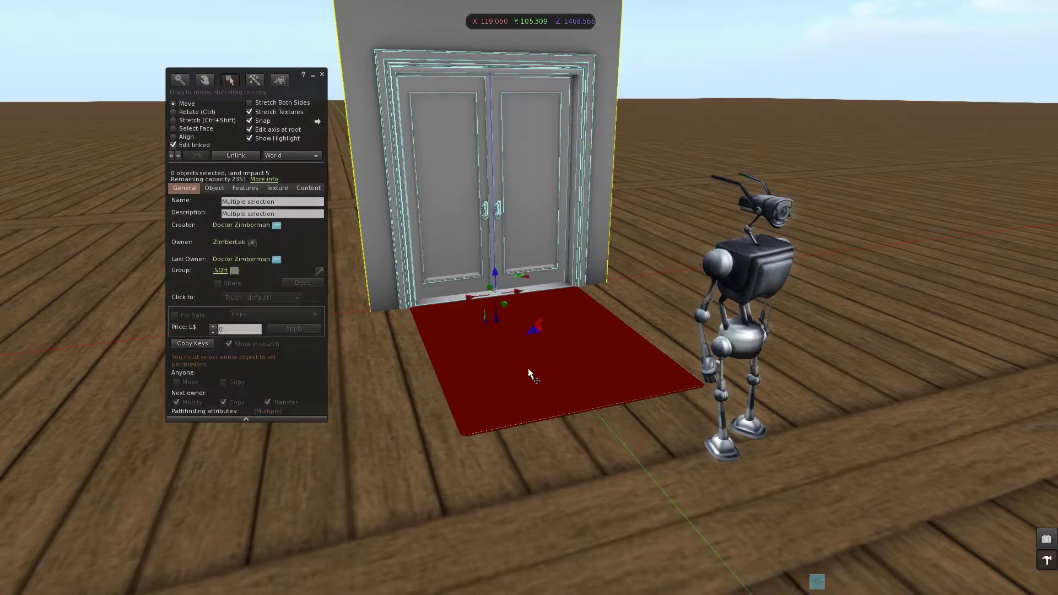
pyautogui.click(277, 188)
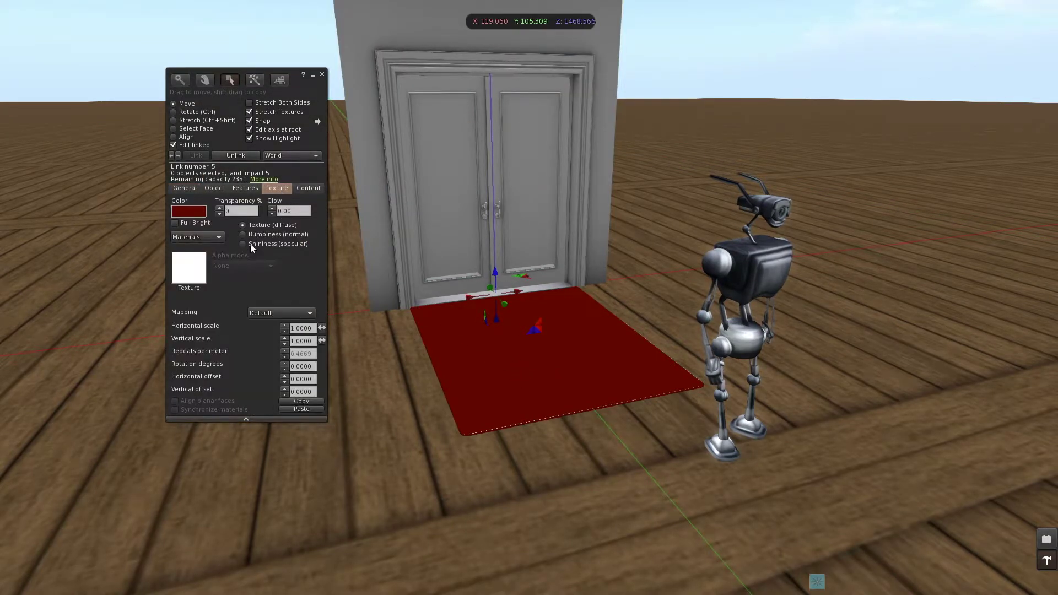
pyautogui.click(196, 269)
pyautogui.click(399, 214)
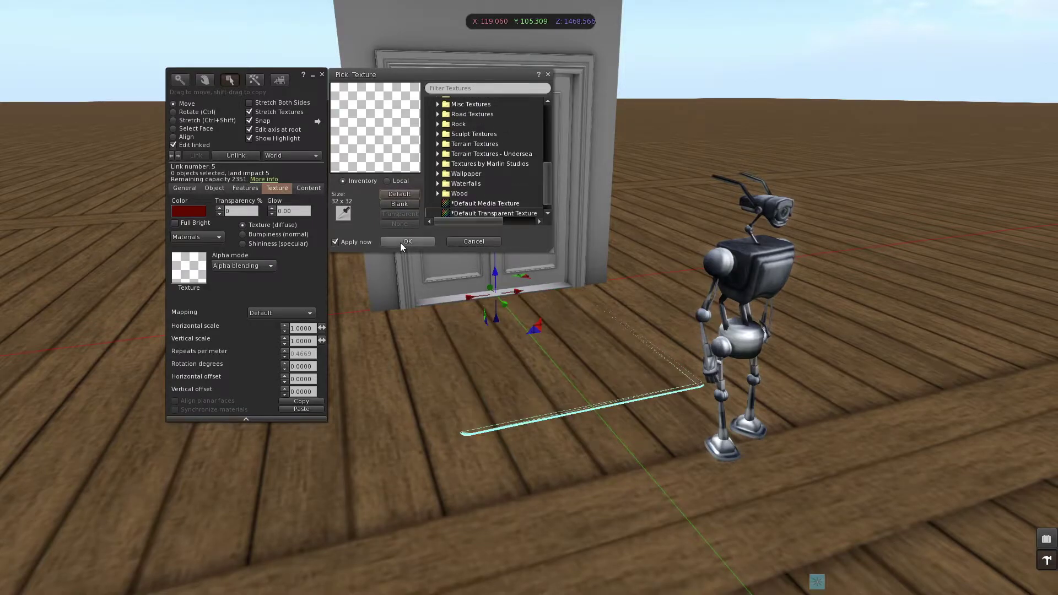
pyautogui.click(400, 243)
pyautogui.click(322, 74)
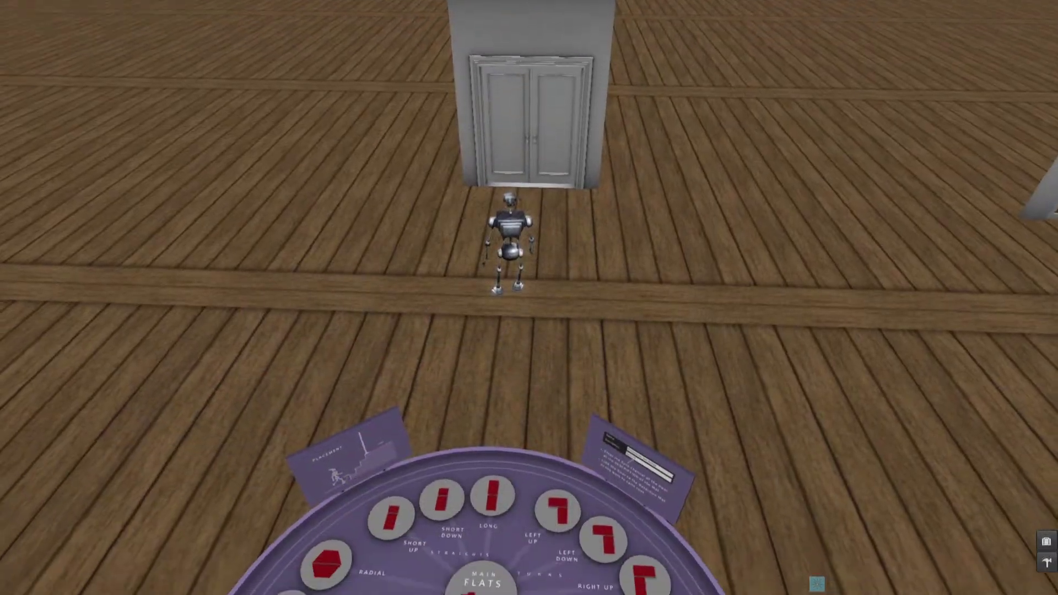
# - Rez a LONG 100 detection mat from the ZimberLab detection mat rezzer
pyautogui.keyDown('alt'); pyautogui.moveTo(476, 512); pyautogui.dragTo(523, 312); pyautogui.keyUp('alt')
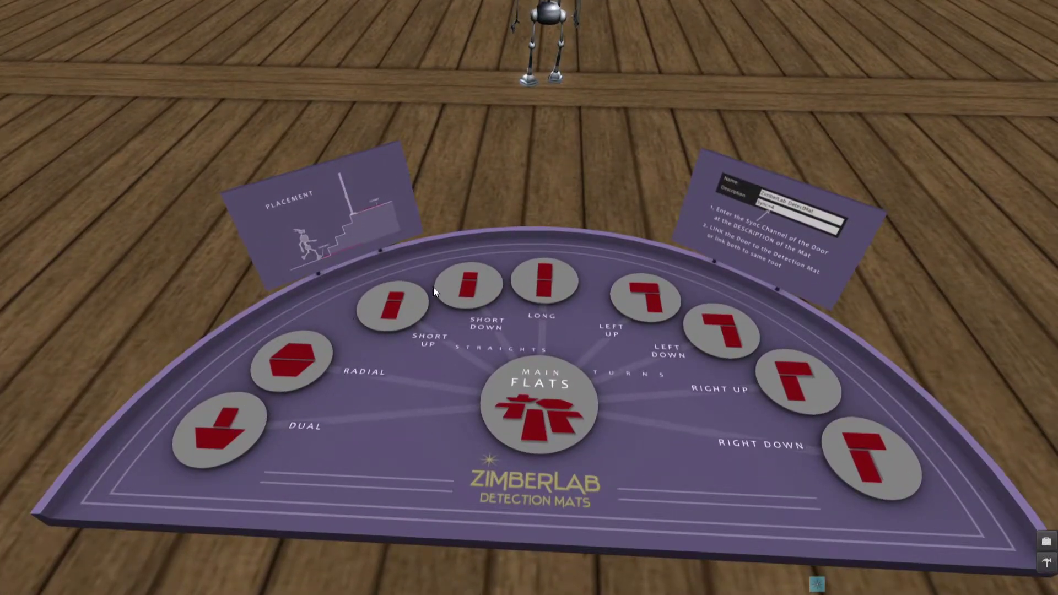
pyautogui.click(549, 291)
pyautogui.press('Escape')
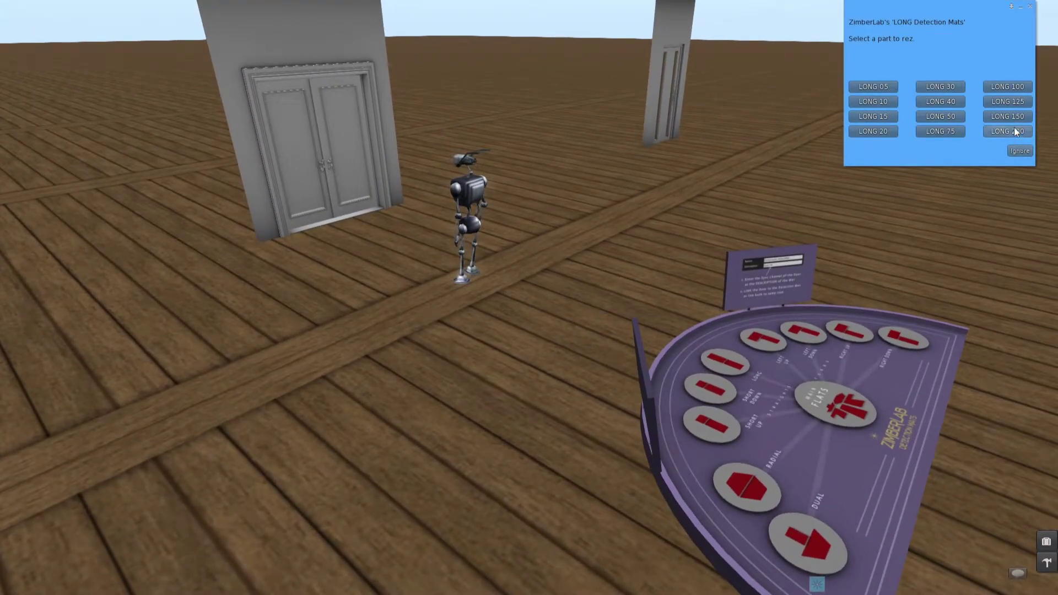
pyautogui.click(1012, 87)
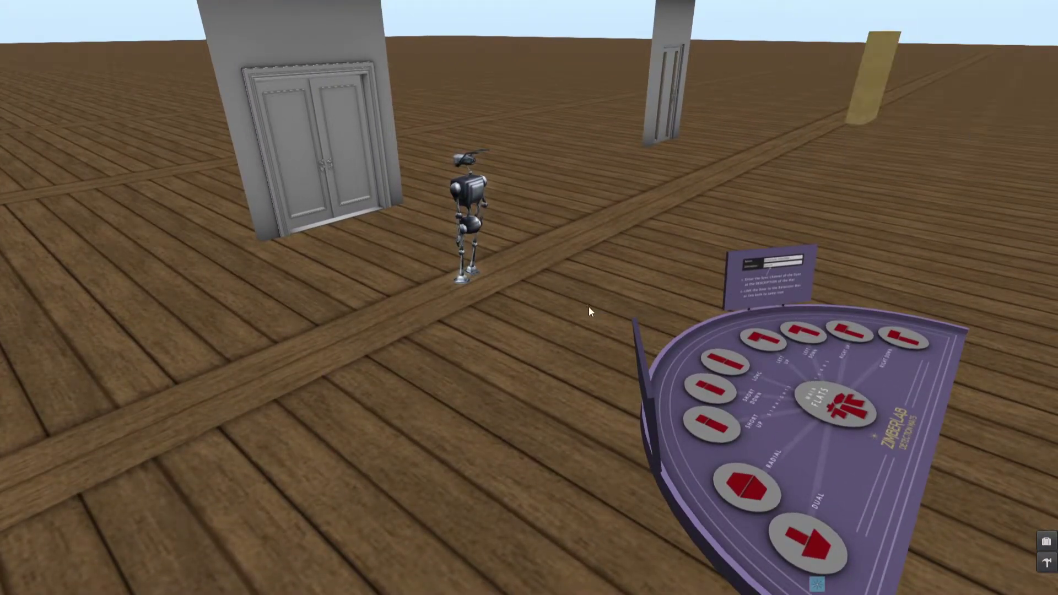
pyautogui.keyDown('alt'); pyautogui.moveTo(524, 303); pyautogui.dragTo(439, 248); pyautogui.keyUp('alt')
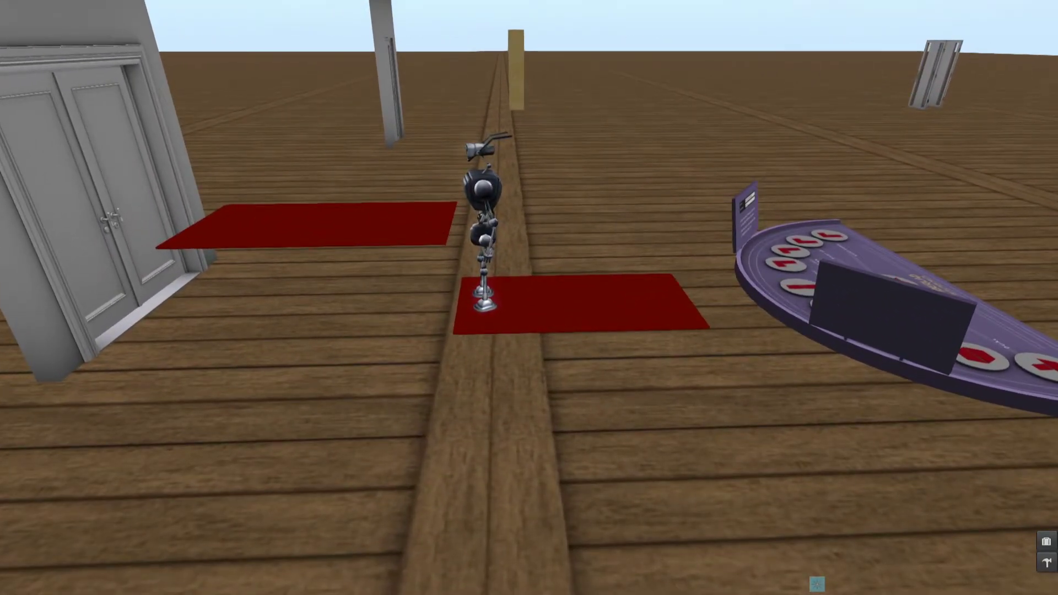
# - Go to the configured single door with two glass strips and test it by opening and closing it
pyautogui.keyDown('alt'); pyautogui.moveTo(529, 315); pyautogui.dragTo(264, 375); pyautogui.keyUp('alt')
pyautogui.keyDown('alt'); pyautogui.moveTo(413, 295); pyautogui.dragTo(529, 307); pyautogui.keyUp('alt')
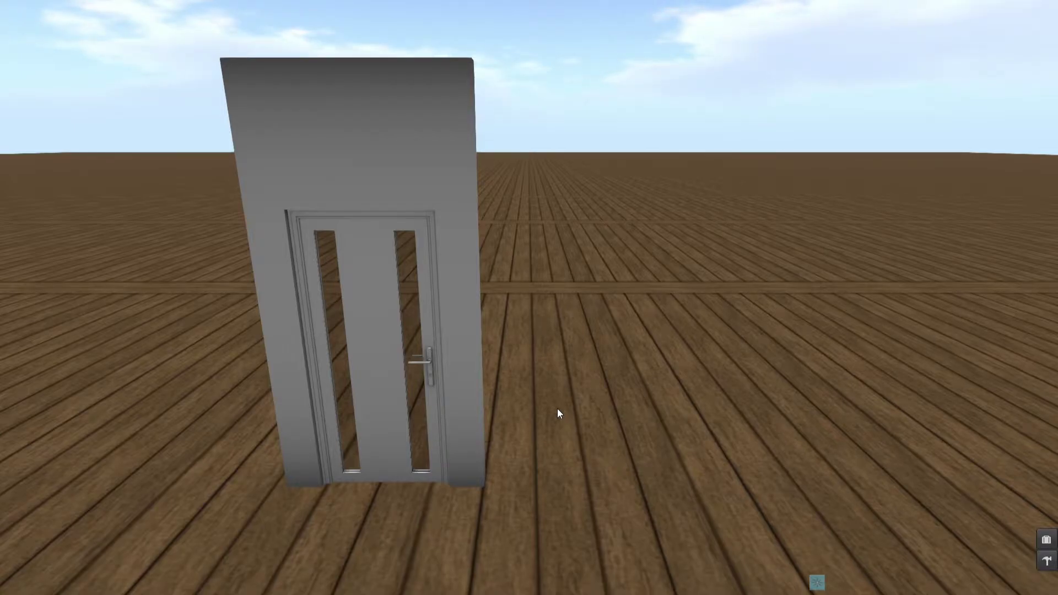
pyautogui.click(371, 333)
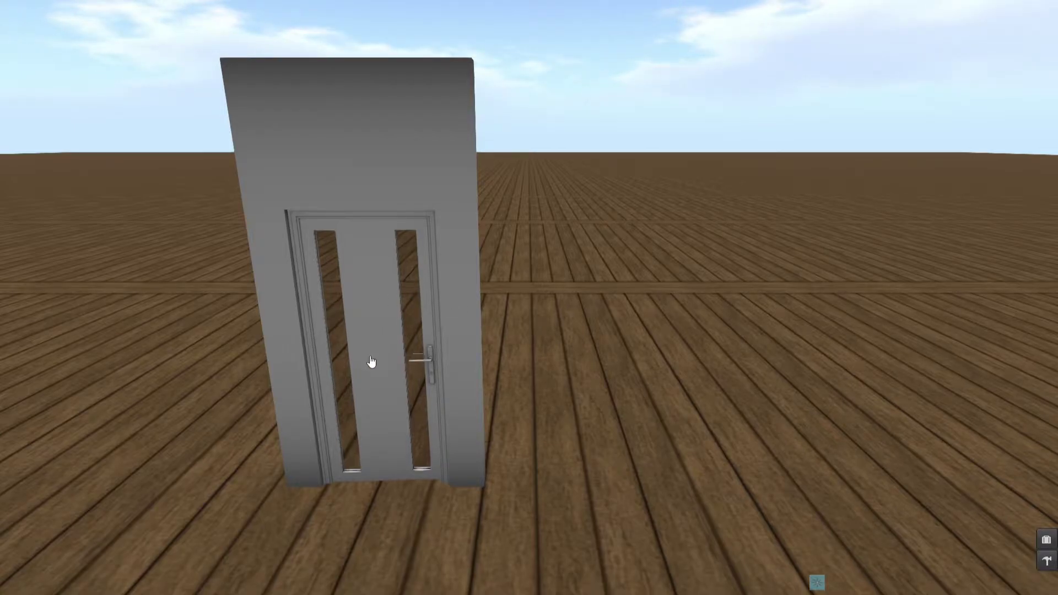
pyautogui.click(346, 355)
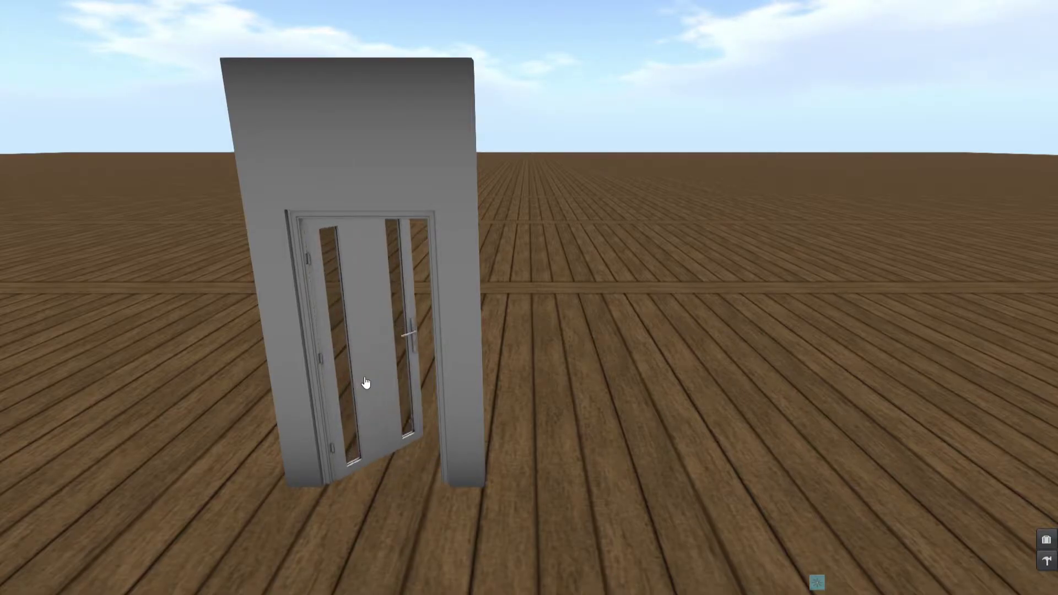
# - Inspect the configuration string stored in the configured single door's description, then close the object editor
pyautogui.rightClick(368, 282)
pyautogui.click(388, 297)
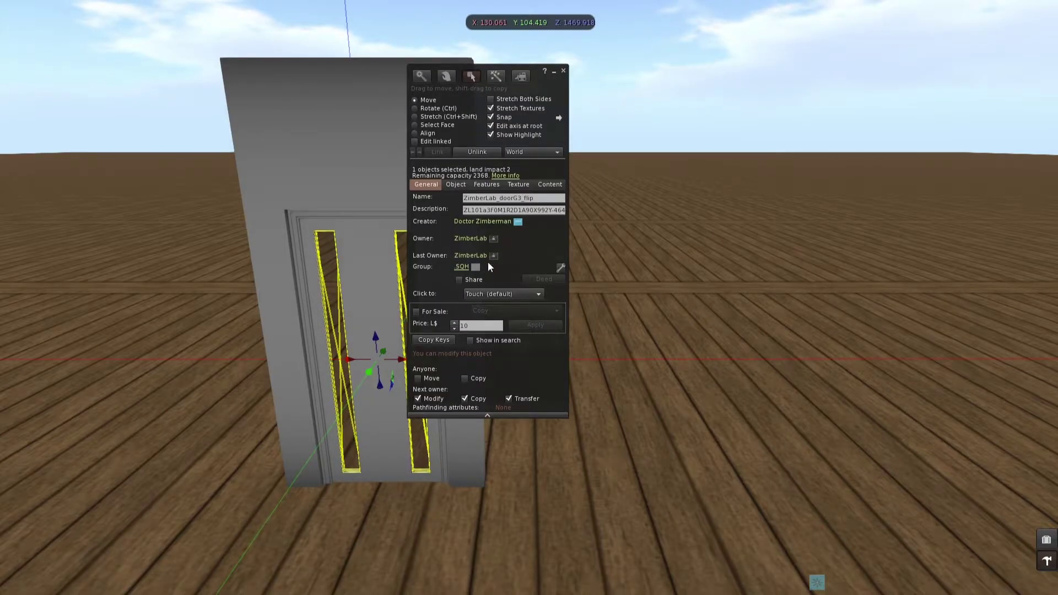
pyautogui.click(494, 212)
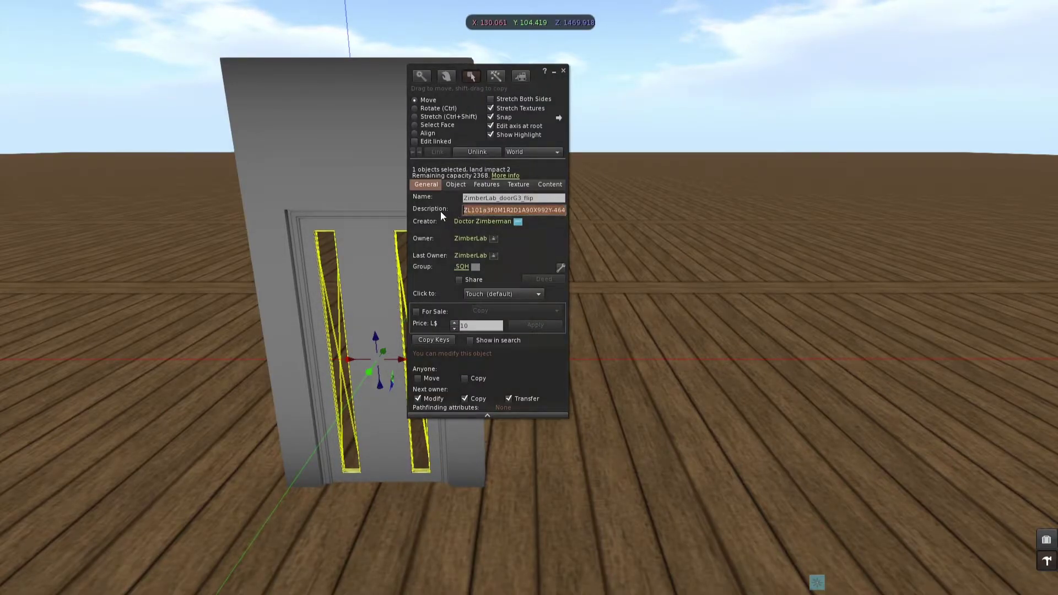
pyautogui.click(563, 73)
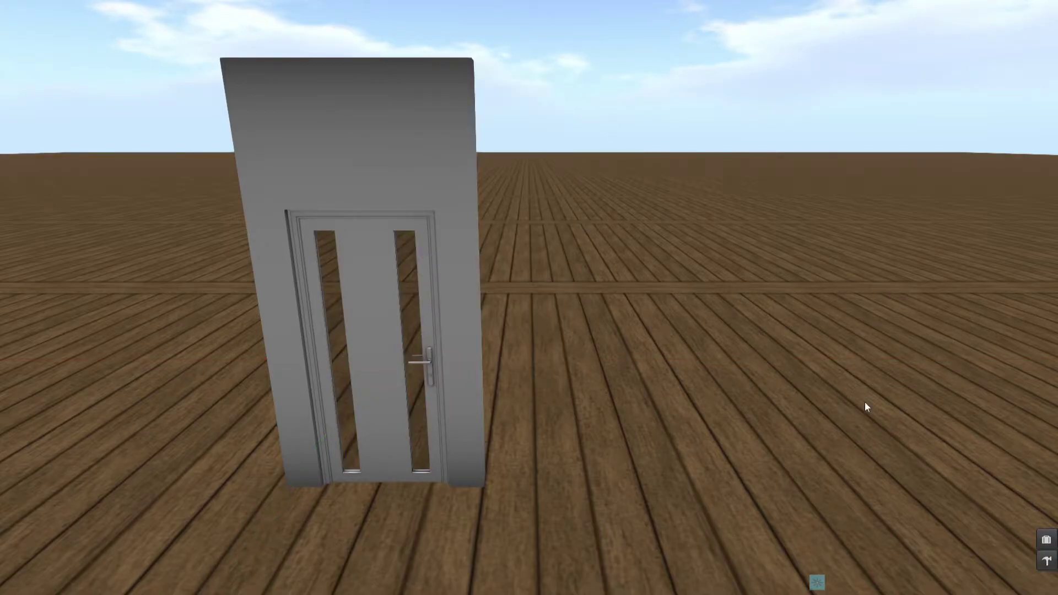
# - Rez ZimberLab_doorG3_flip - Assembled from the inventory beside the configured single door and unlink its parts
pyautogui.click(1045, 540)
pyautogui.moveTo(898, 237); pyautogui.dragTo(615, 481)
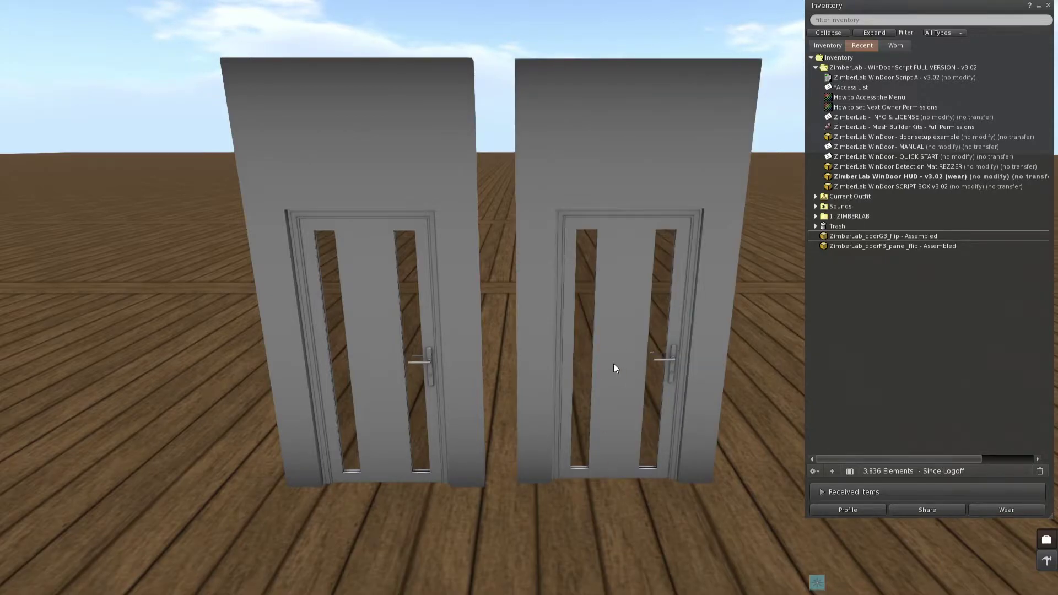
pyautogui.rightClick(619, 319)
pyautogui.click(633, 339)
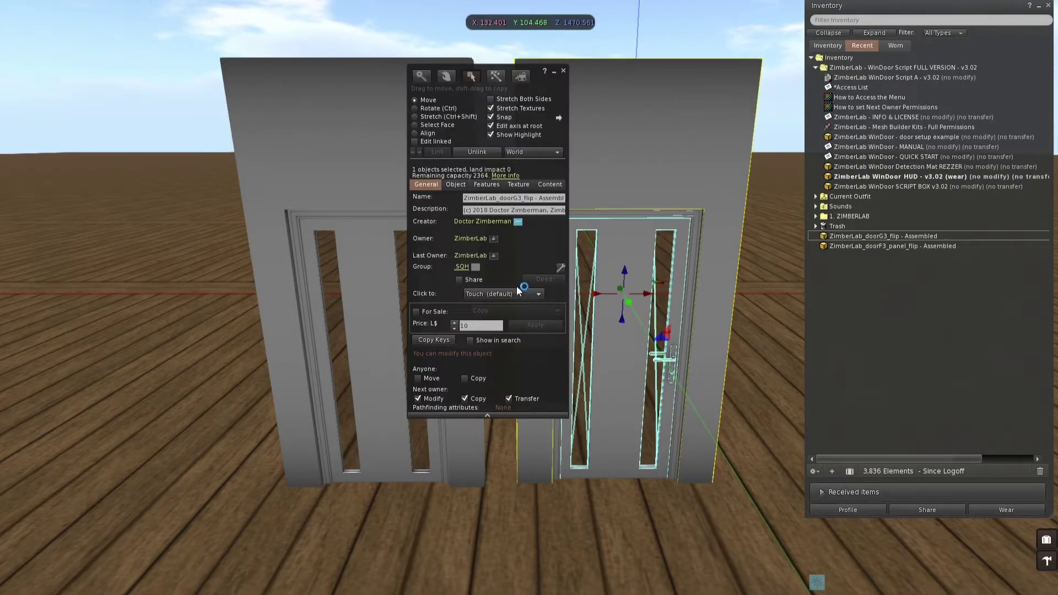
pyautogui.click(474, 152)
pyautogui.click(643, 527)
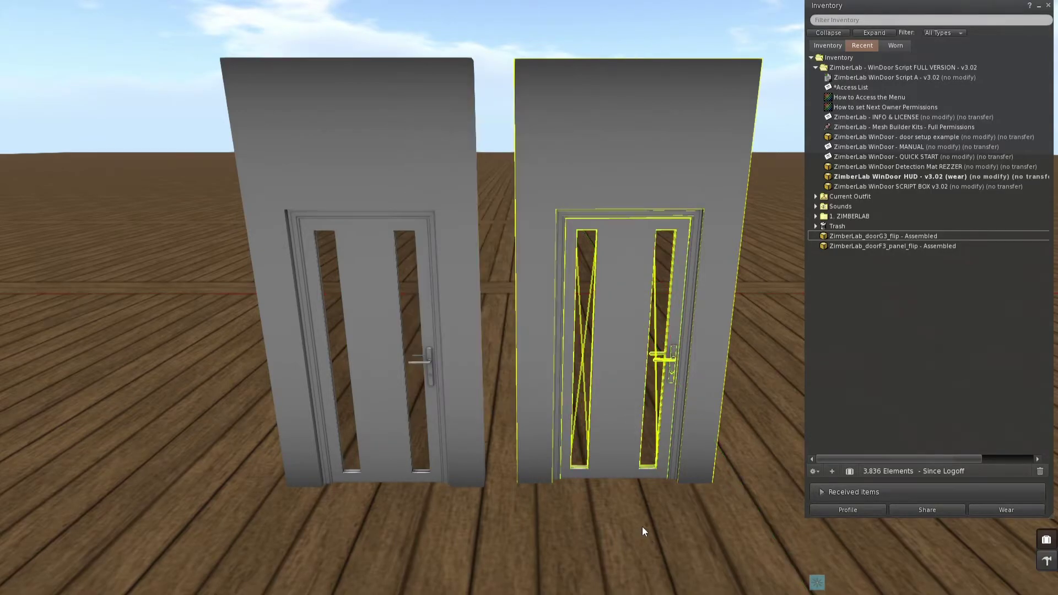
# - Add ZimberLab WinDoor Script A - v3.02 and *Access List to the new door panel's contents, then test the door's default movement
pyautogui.click(616, 302)
pyautogui.click(548, 185)
pyautogui.moveTo(553, 170); pyautogui.dragTo(725, 152)
pyautogui.click(867, 78)
pyautogui.keyDown('ctrl'); pyautogui.click(857, 88); pyautogui.keyUp('ctrl')
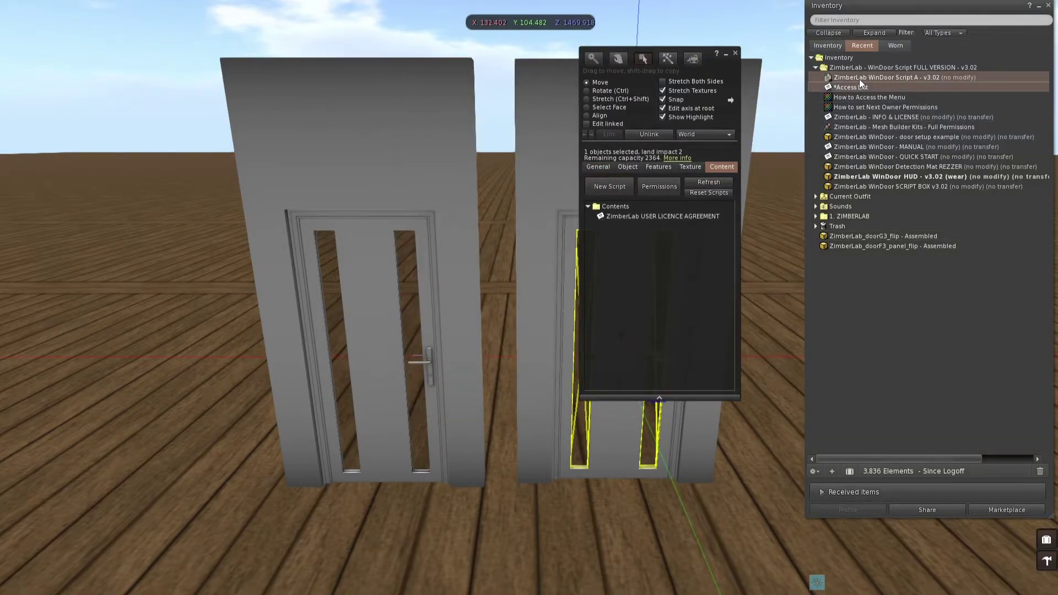
pyautogui.moveTo(858, 78); pyautogui.dragTo(656, 240)
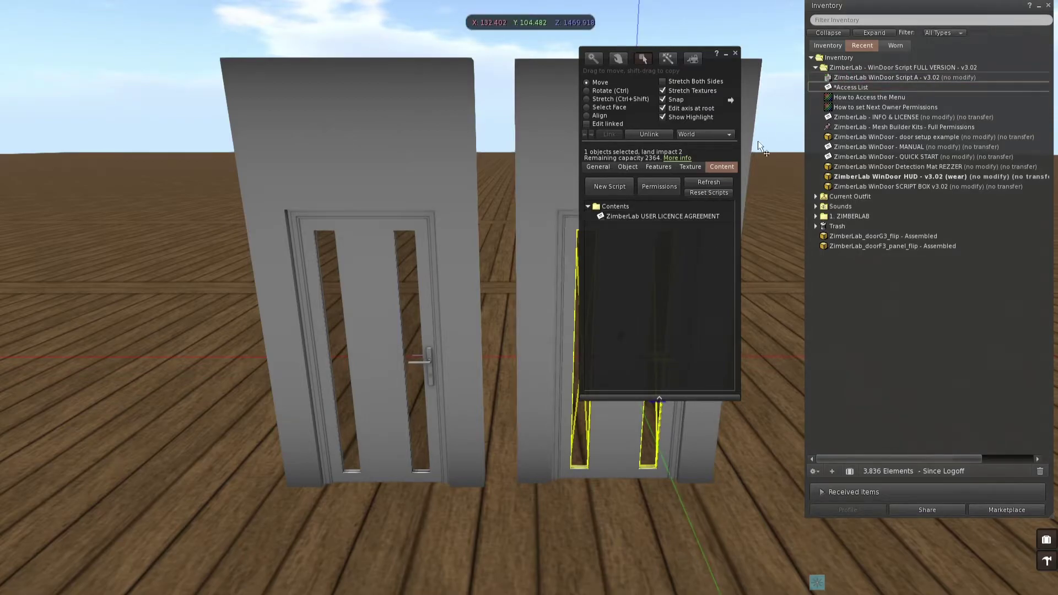
pyautogui.click(735, 52)
pyautogui.click(1048, 5)
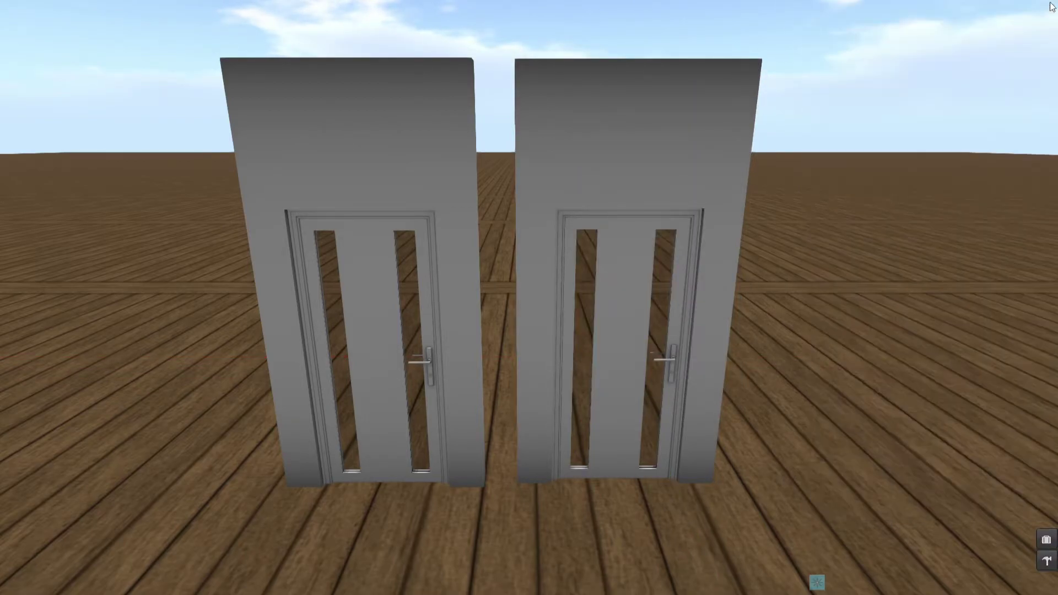
pyautogui.click(622, 389)
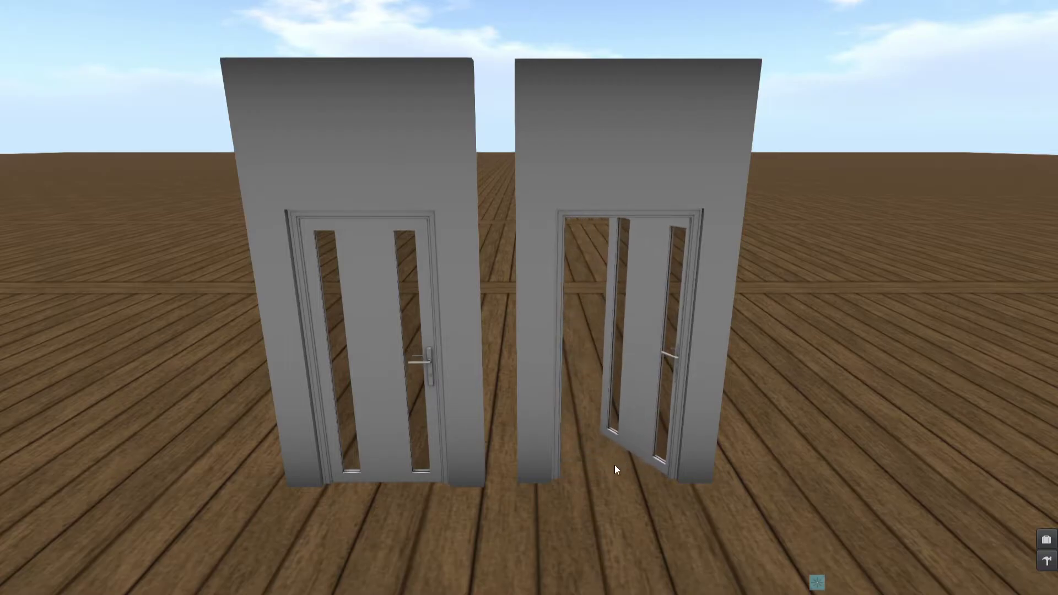
pyautogui.click(673, 326)
# - Copy the full configuration string from the configured single door's description
pyautogui.rightClick(372, 316)
pyautogui.click(392, 335)
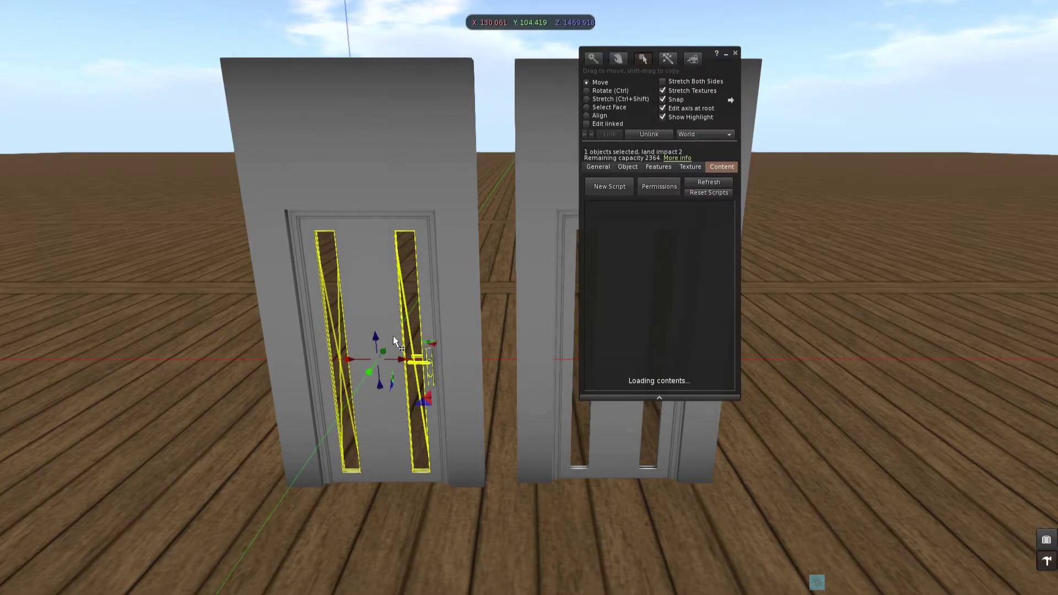
pyautogui.click(600, 167)
pyautogui.moveTo(699, 154); pyautogui.dragTo(545, 174)
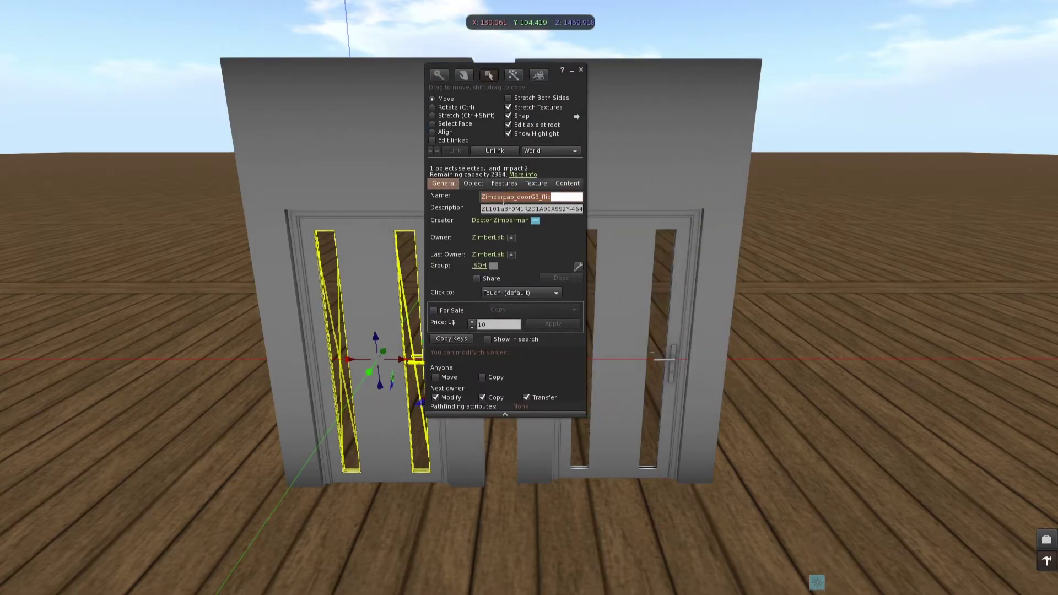
pyautogui.click(490, 209)
pyautogui.hotkey('ctrl', 'c')
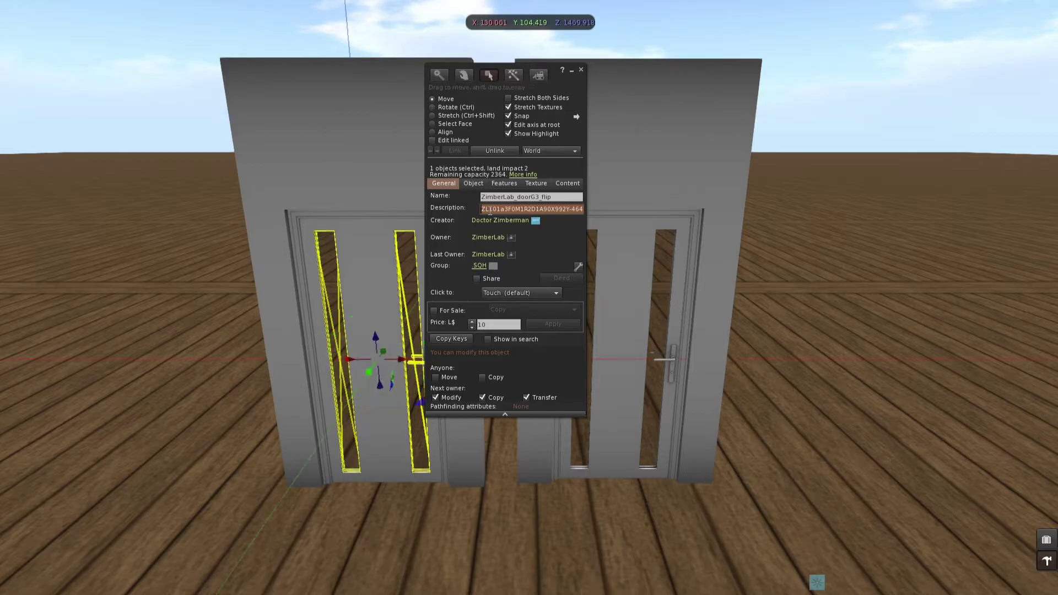
# - Replace the new door's description with the copied configuration string
pyautogui.rightClick(637, 286)
pyautogui.hotkey('ctrl', 'b')
pyautogui.click(637, 286)
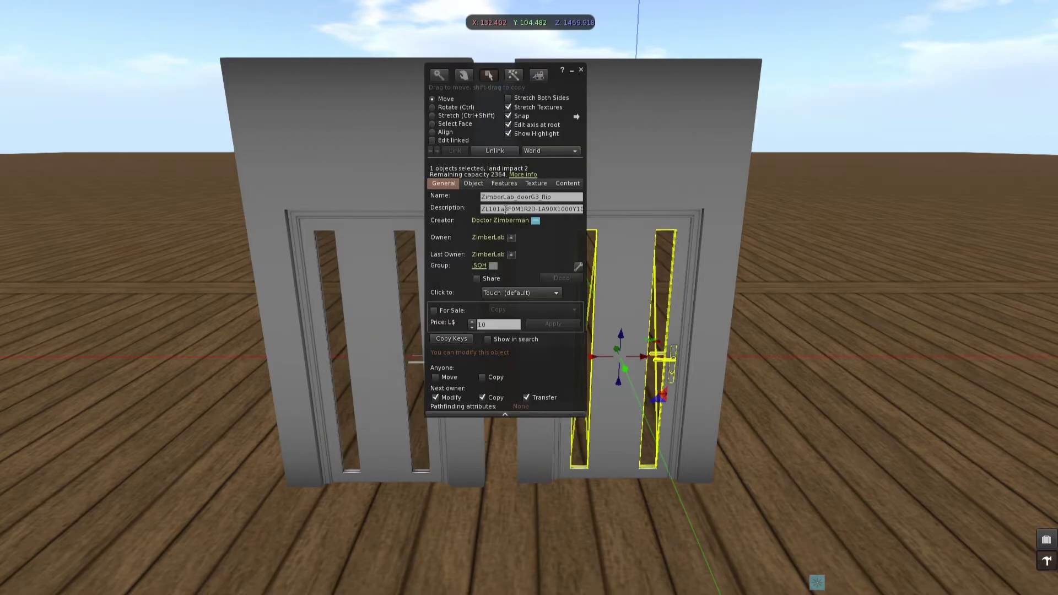
pyautogui.click(513, 209)
pyautogui.hotkey('ctrl', 'v')
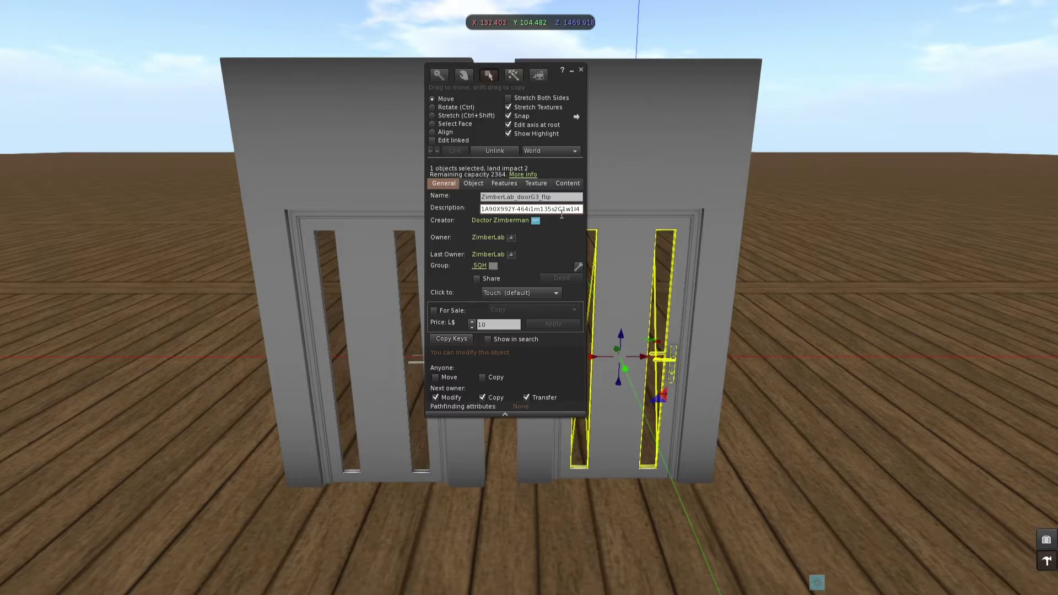
pyautogui.press('Tab')
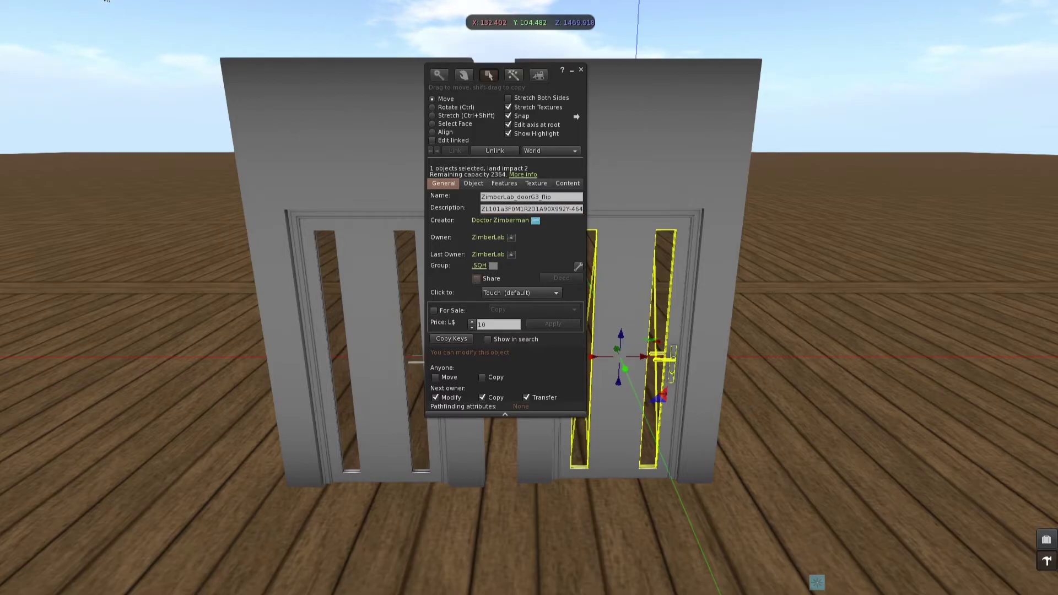
# - Reset the scripts in the new door, close the object editor and test the door by opening and closing it
pyautogui.click(106, 1)
pyautogui.moveTo(117, 97)
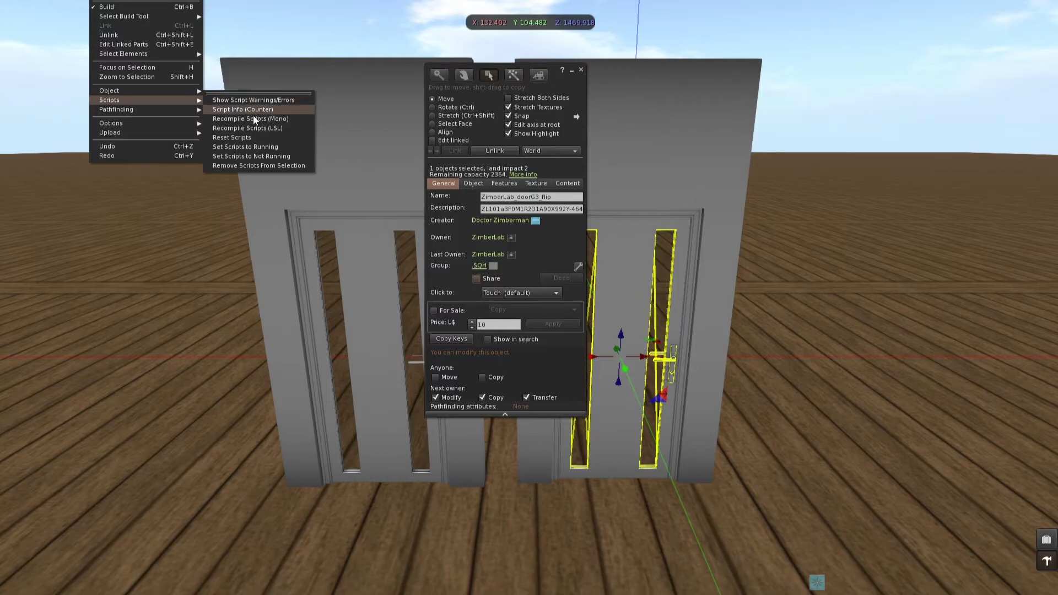
pyautogui.click(246, 137)
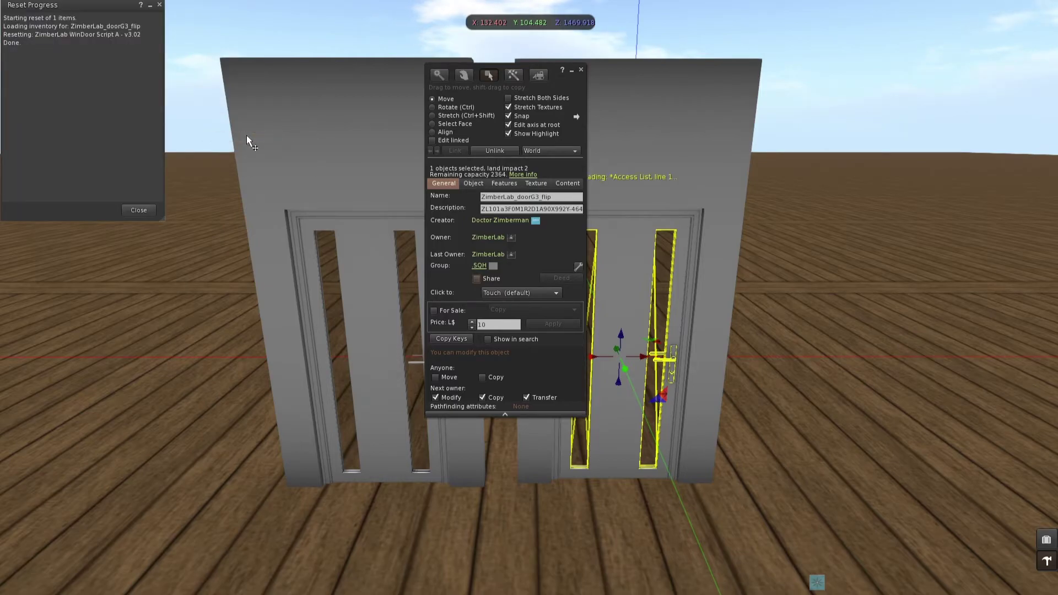
pyautogui.click(138, 210)
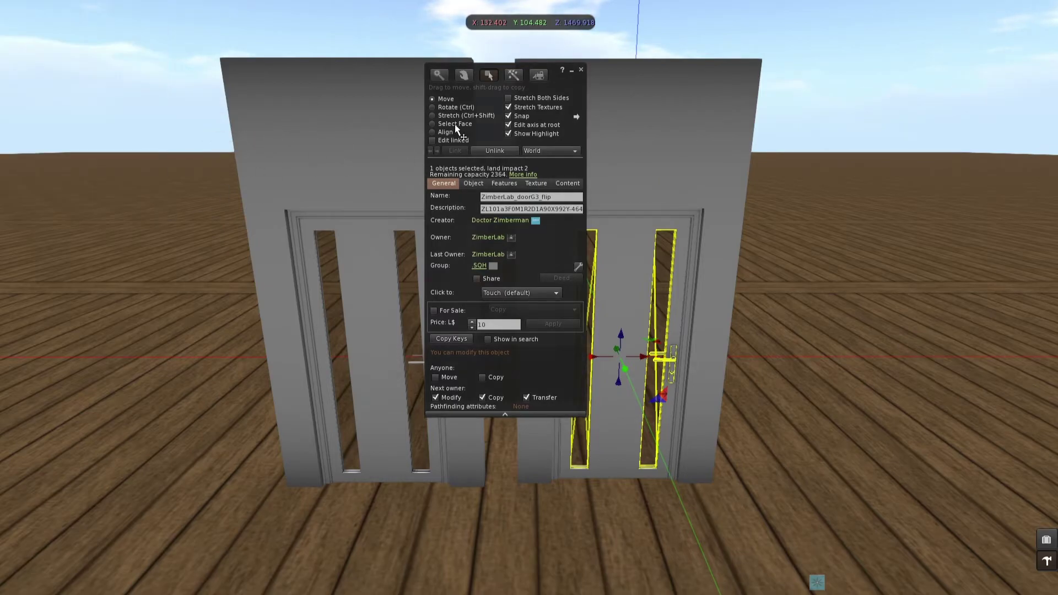
pyautogui.click(581, 70)
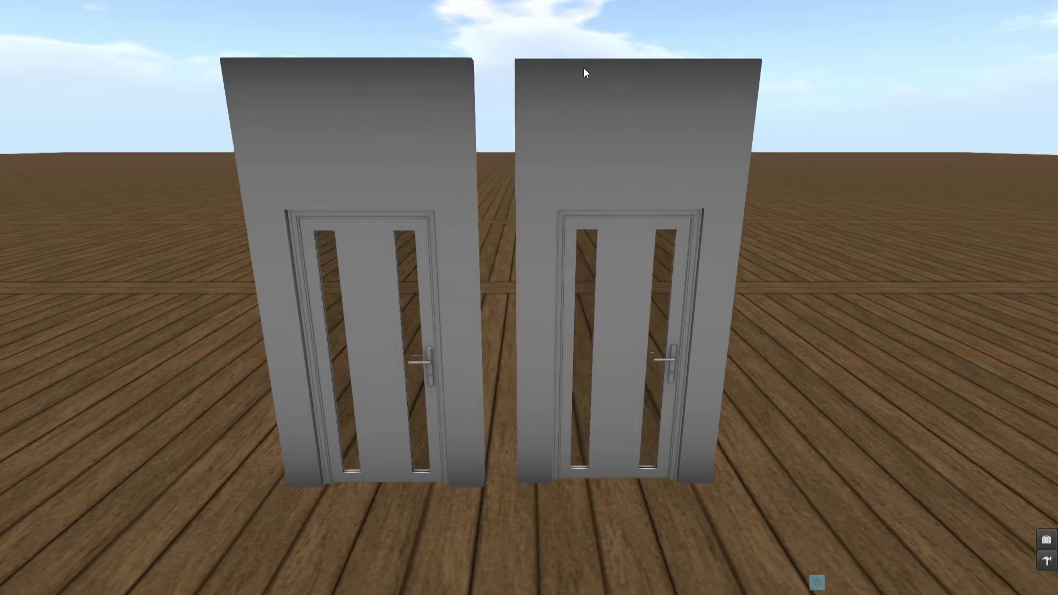
pyautogui.click(626, 333)
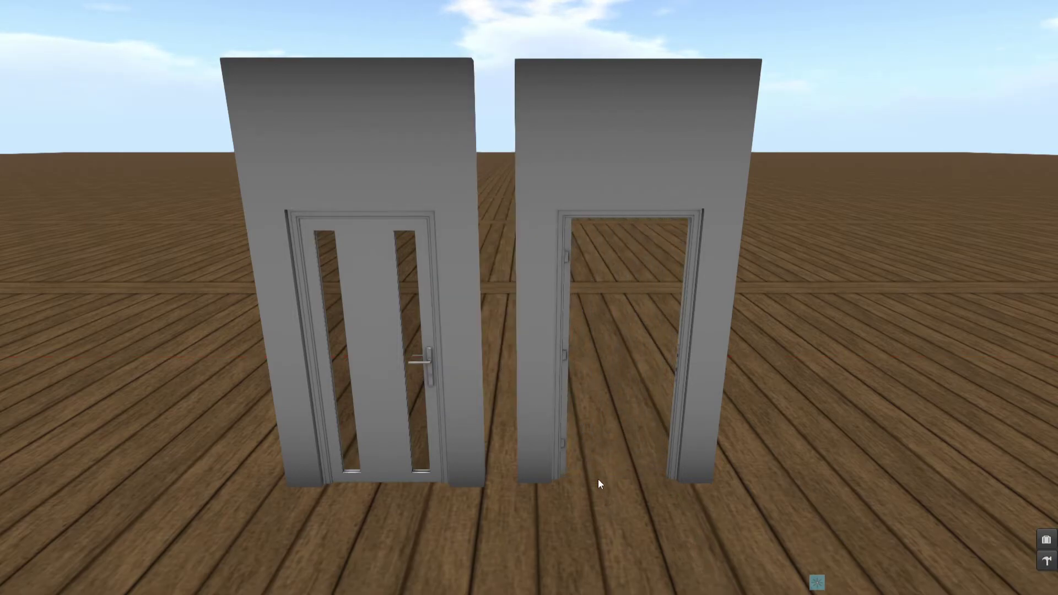
pyautogui.click(570, 341)
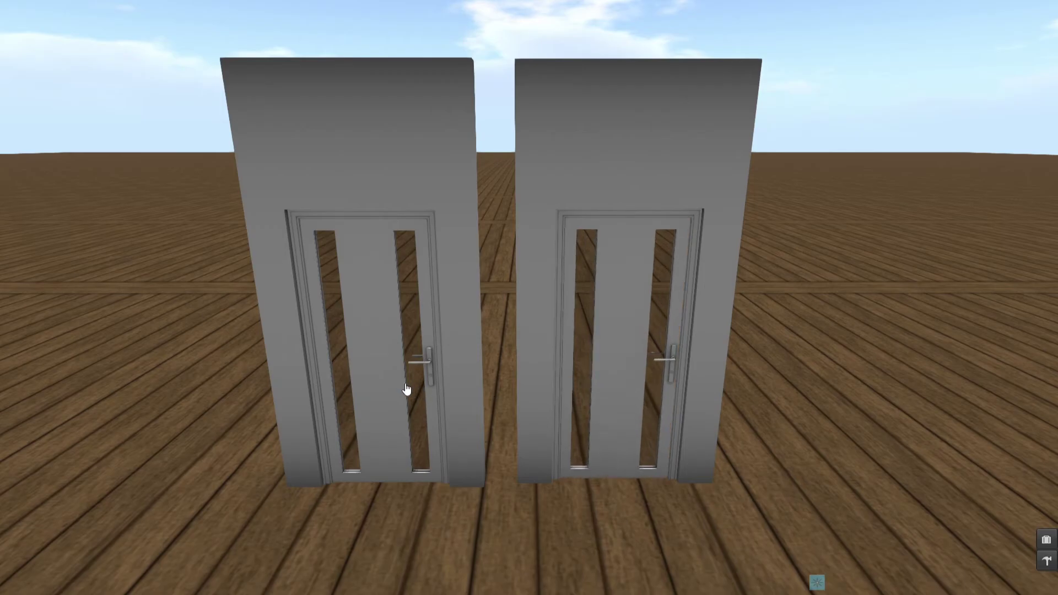